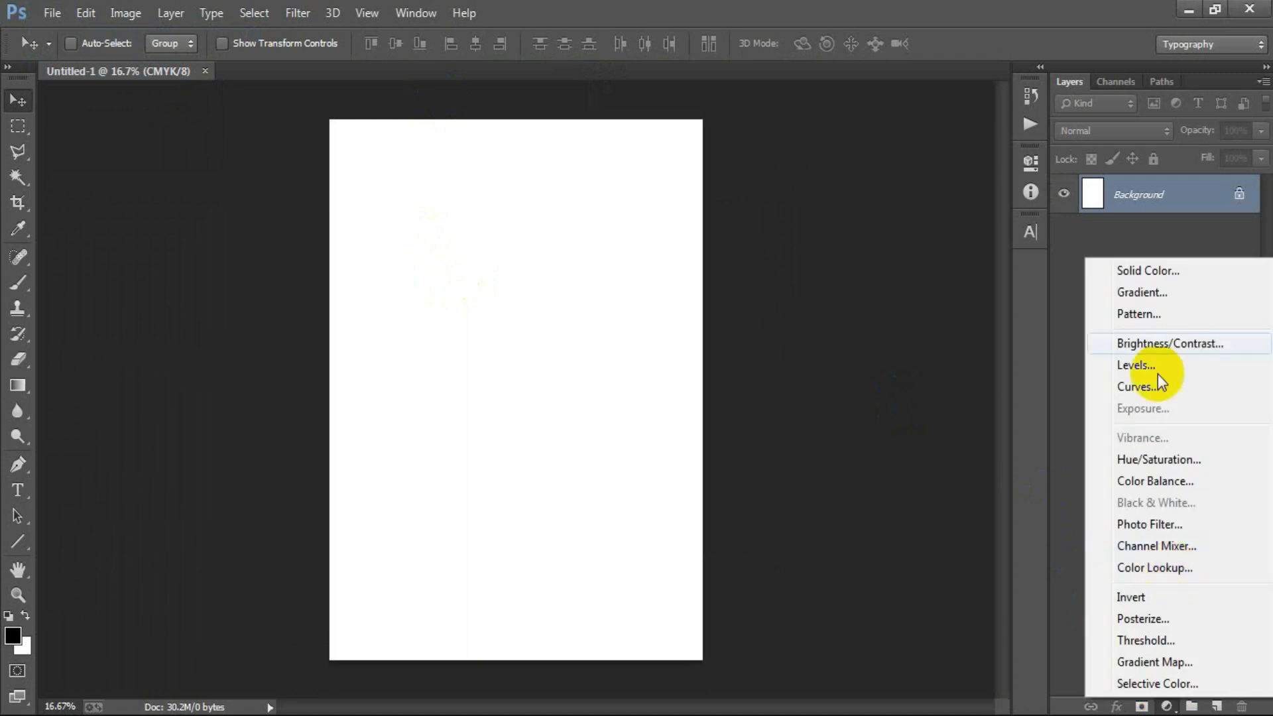
- Add a dark grey Solid Color fill layer above the white background
click(1137, 277)
mouse_move(729, 411)
mouse_down()
mouse_move(613, 414)
mouse_move(605, 400)
mouse_up()
click(1077, 212)
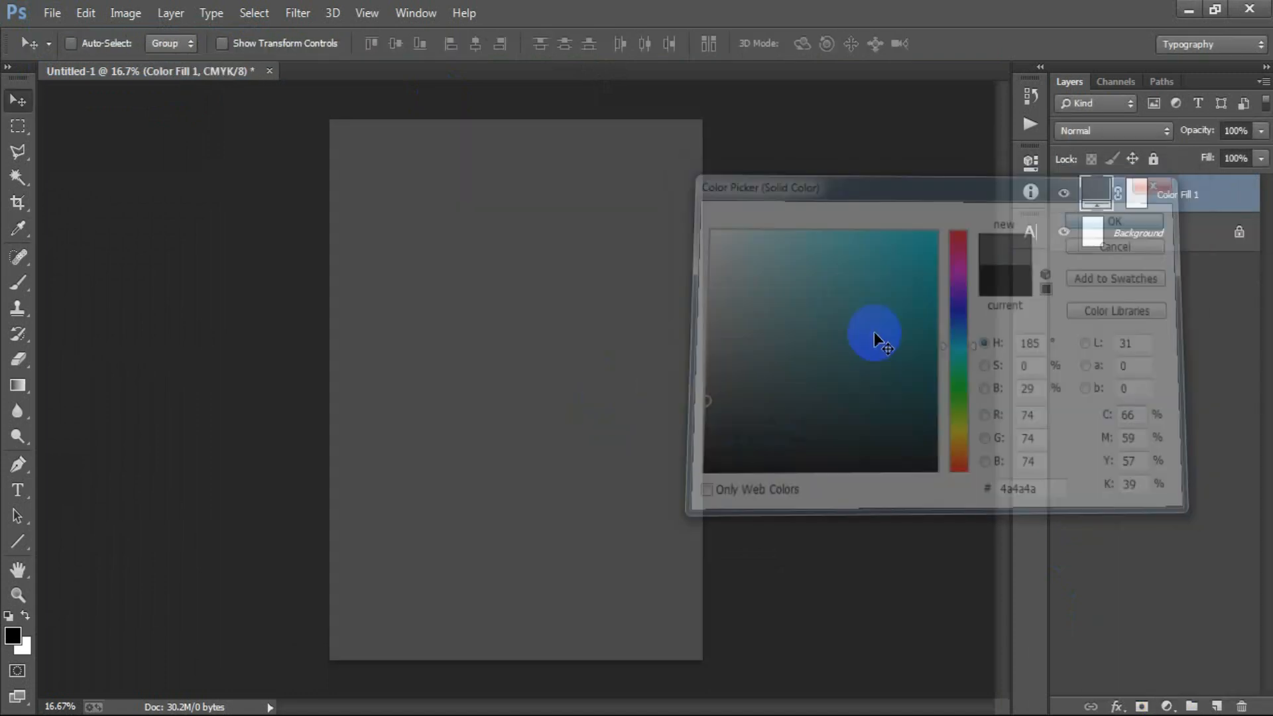
- Add the text WHEN MY ARMS on a new layer and place it near the top of the canvas
click(1217, 705)
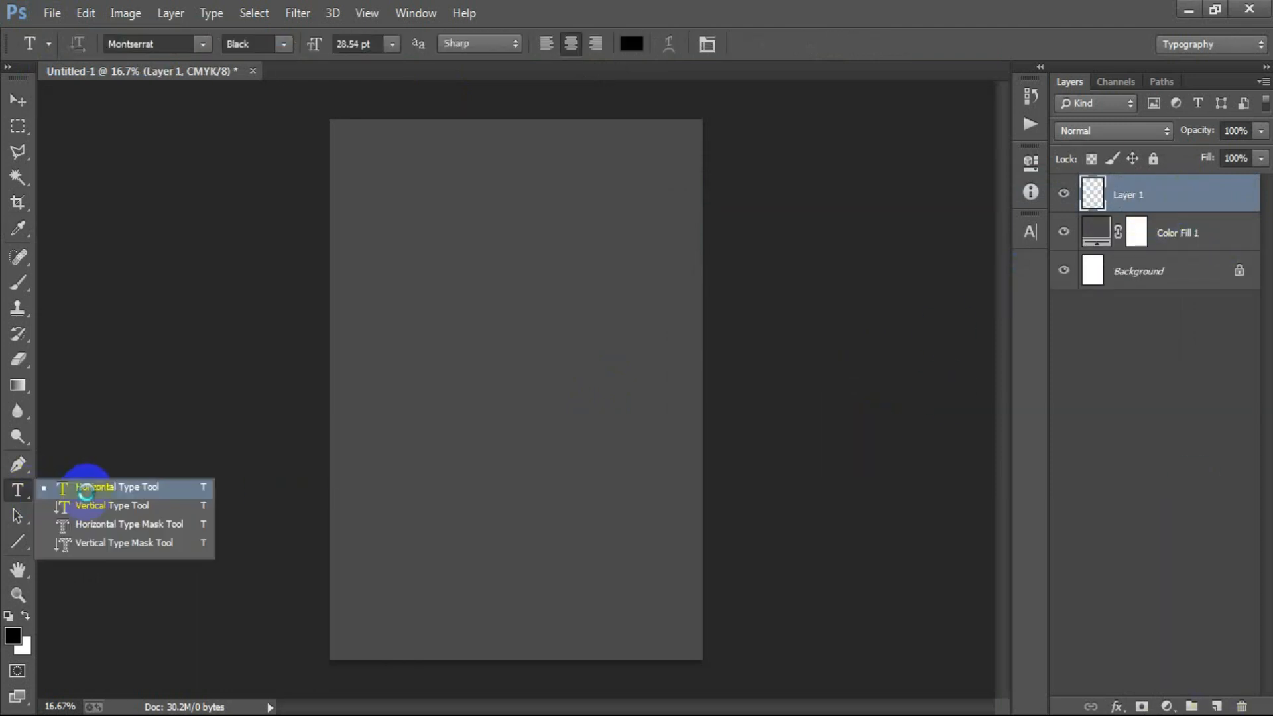
click(86, 489)
click(468, 257)
text(WHEN MY ARMS)
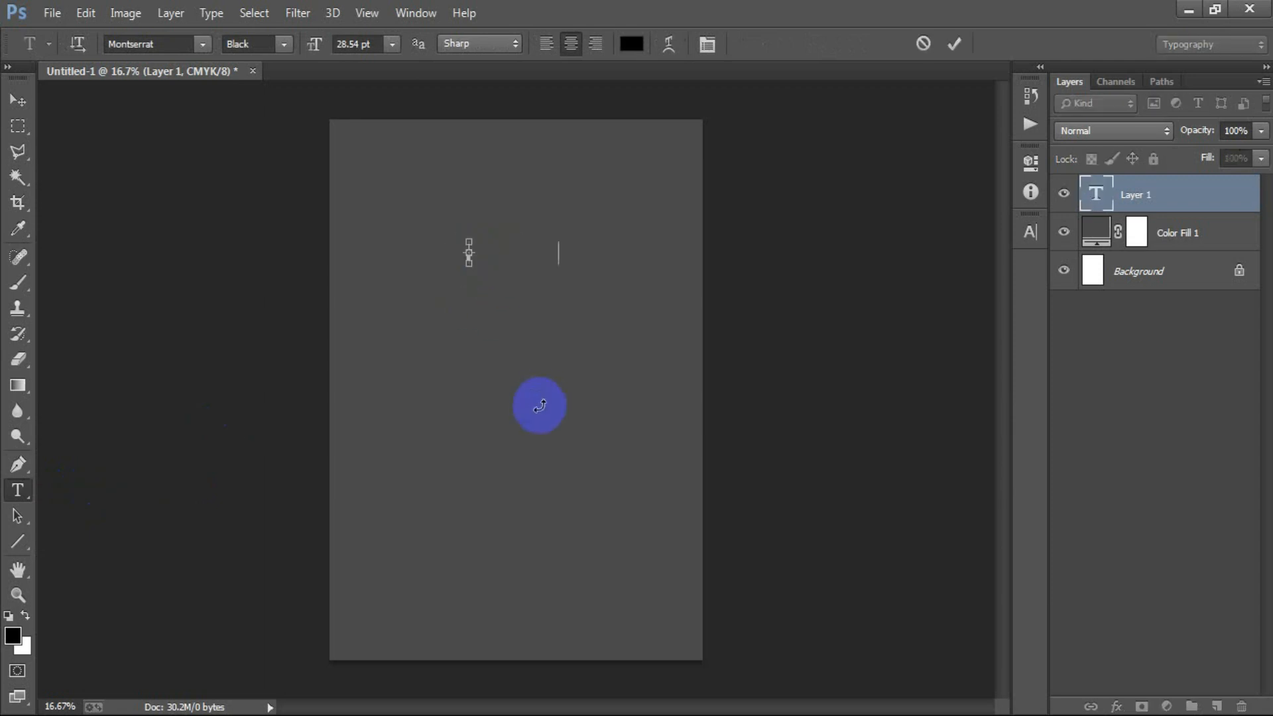
click(21, 103)
drag(505, 253, 549, 189)
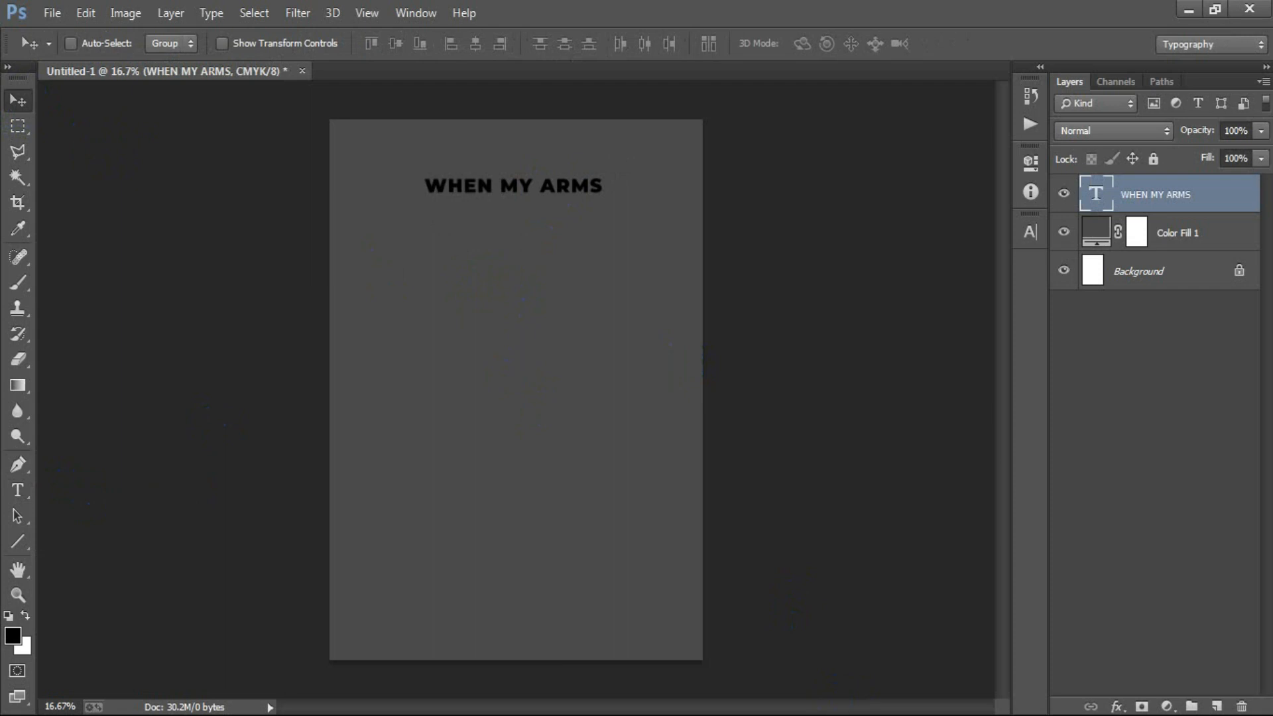
- Change the color of the WHEN MY ARMS text to white
click(1030, 232)
click(964, 345)
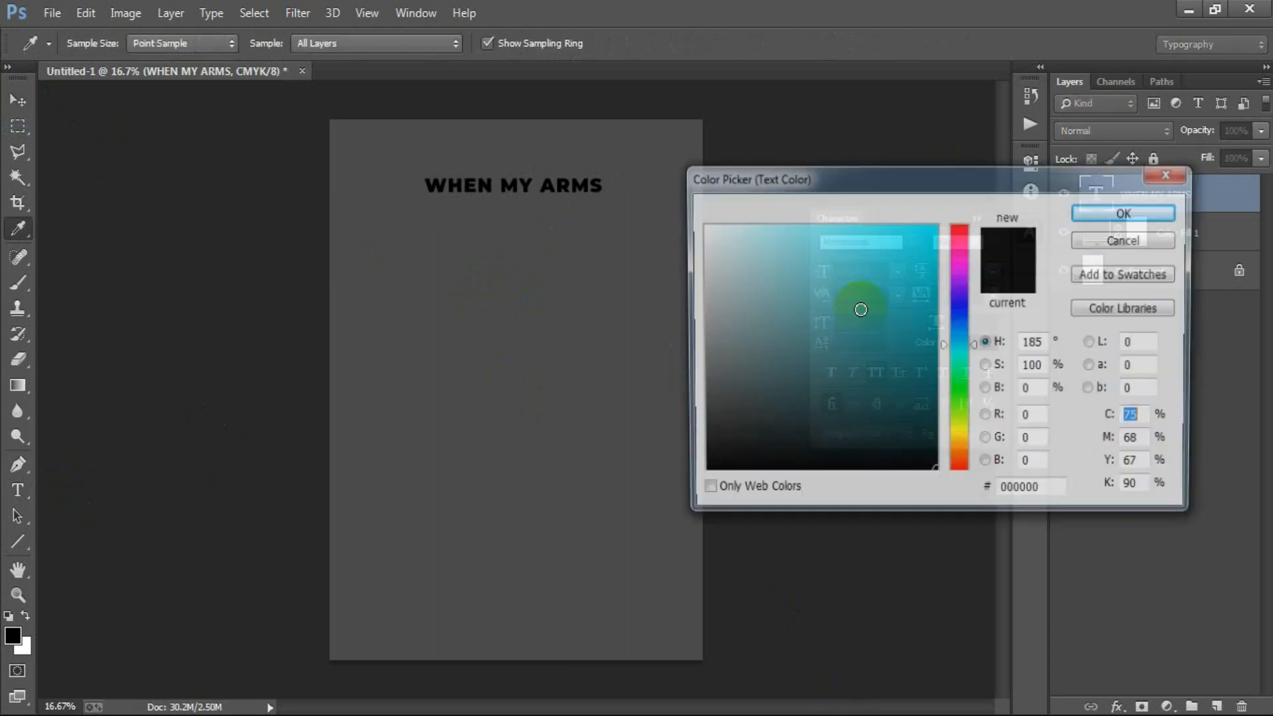
drag(861, 302, 576, 95)
click(1093, 214)
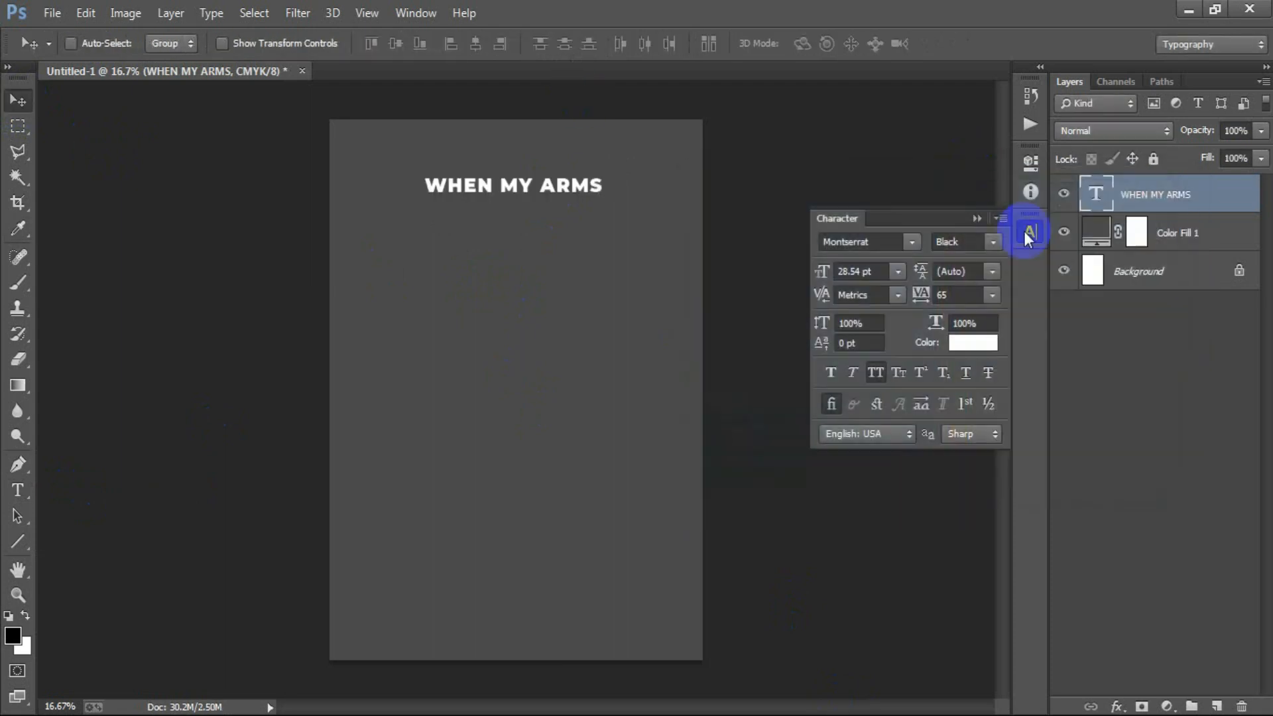
click(976, 218)
- Enlarge the WHEN MY ARMS text slightly and center it horizontally on the canvas
key(ctrl+t)
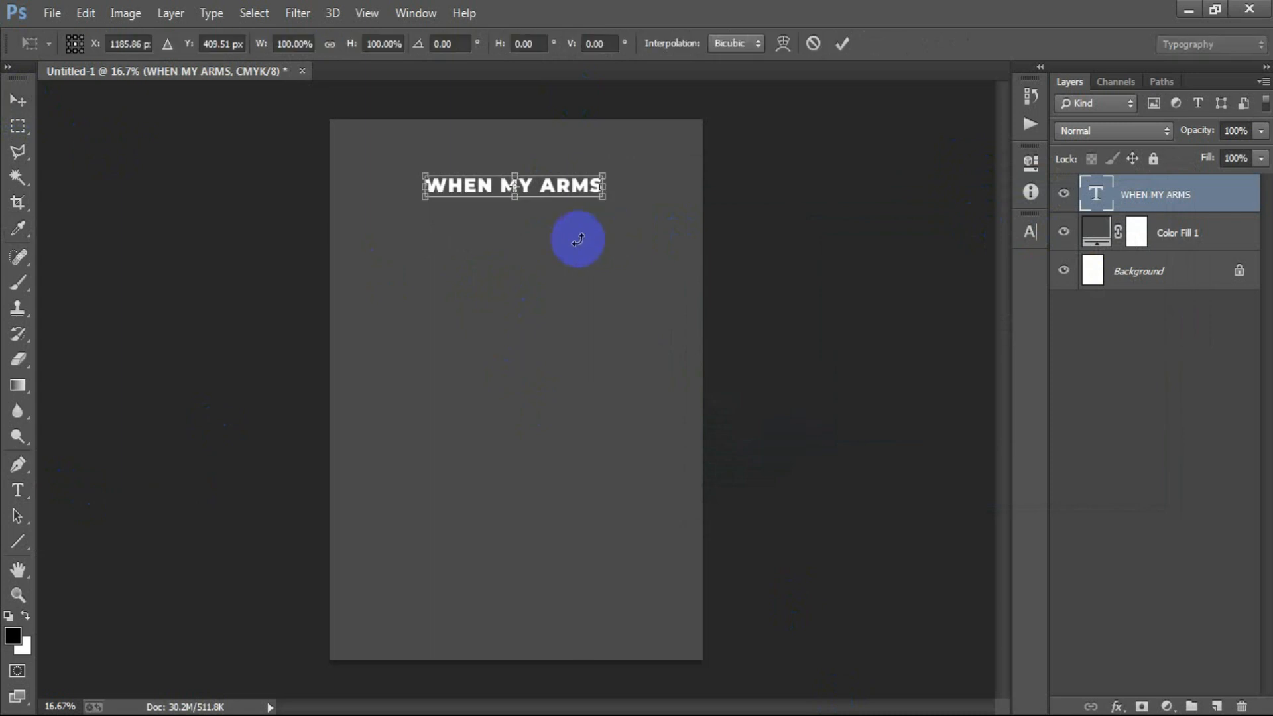
drag(519, 202, 517, 210)
drag(599, 199, 608, 208)
click(842, 44)
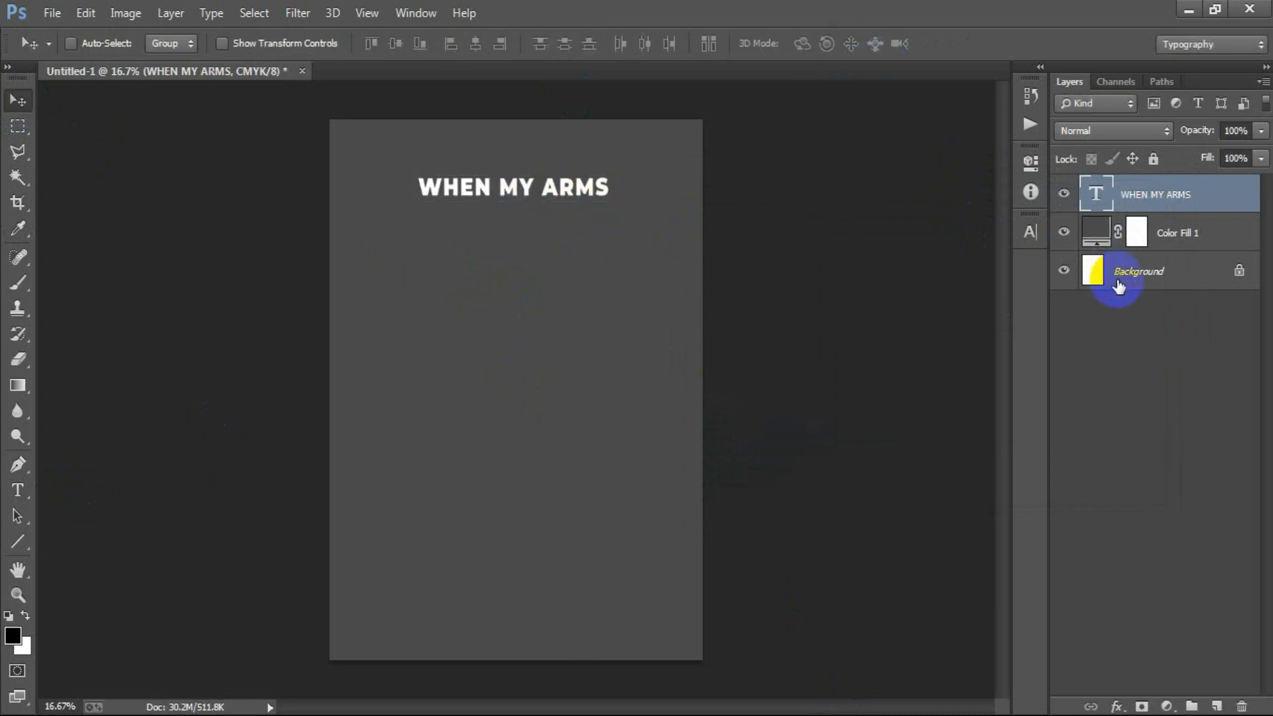
ctrl+click(1119, 282)
click(478, 44)
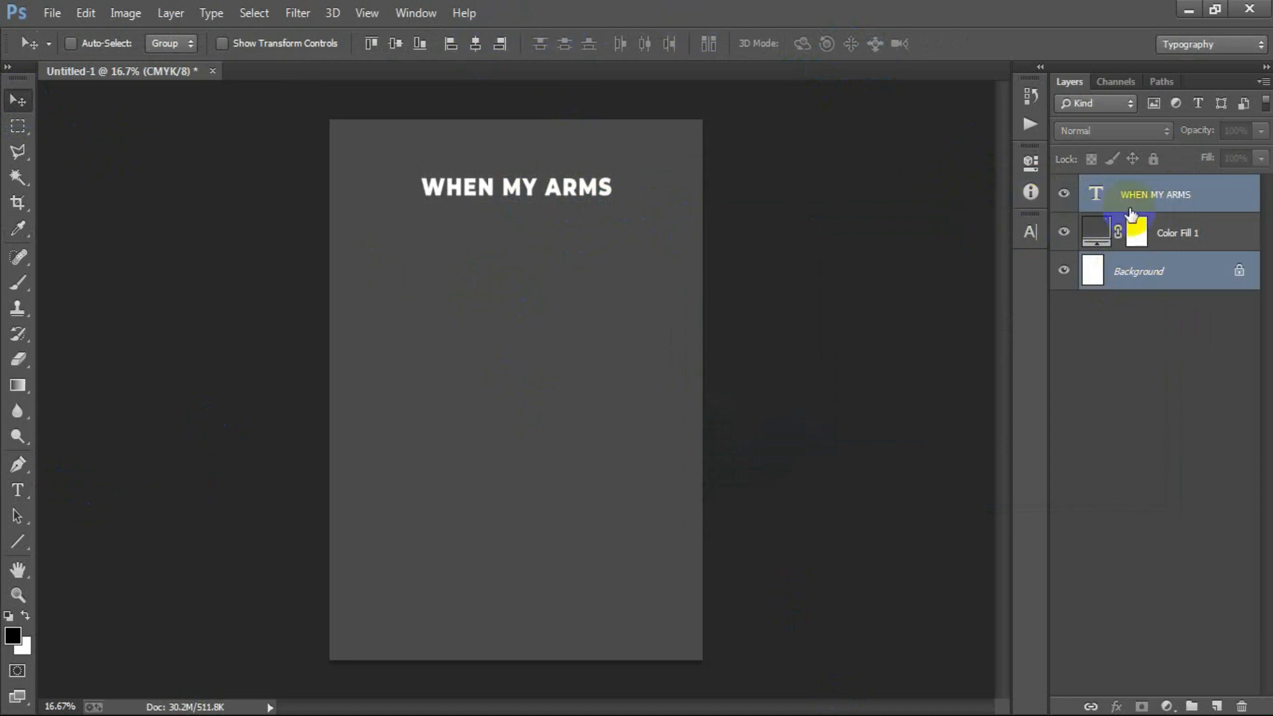
- Warp the WHEN MY ARMS text with the horizontal Arc style and a gentle upward bend
double_click(1096, 195)
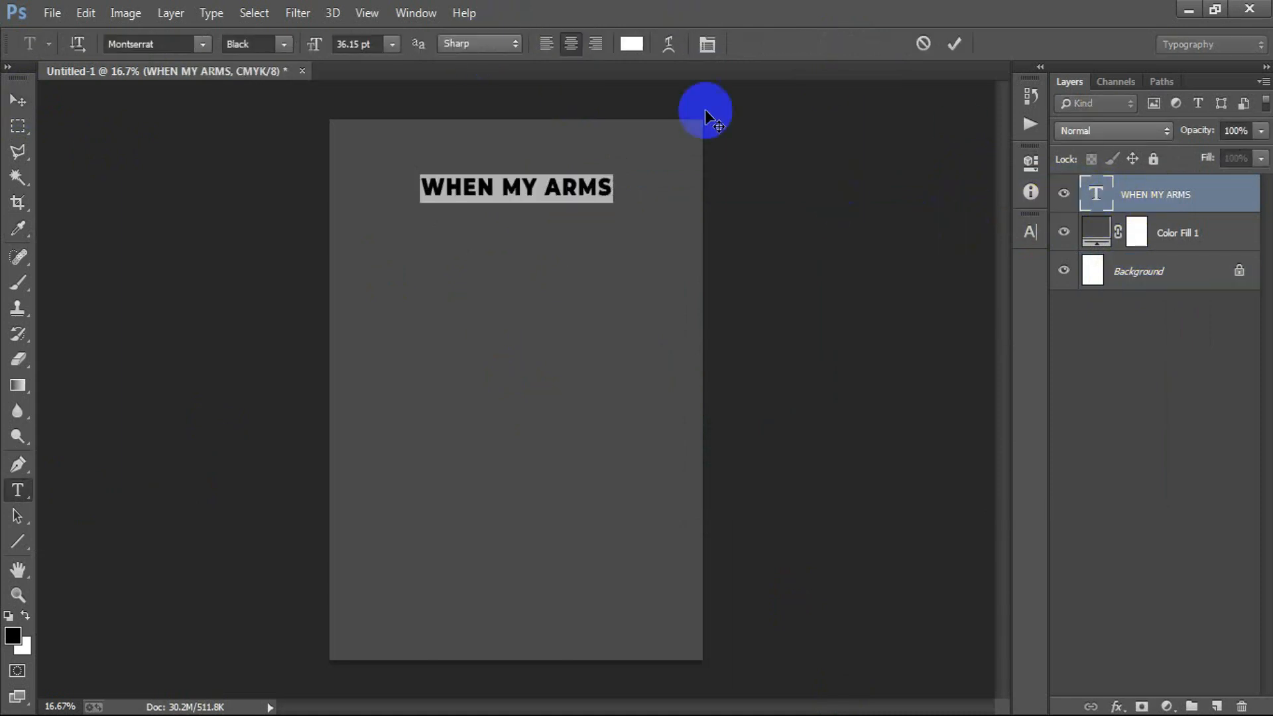
click(669, 43)
click(736, 200)
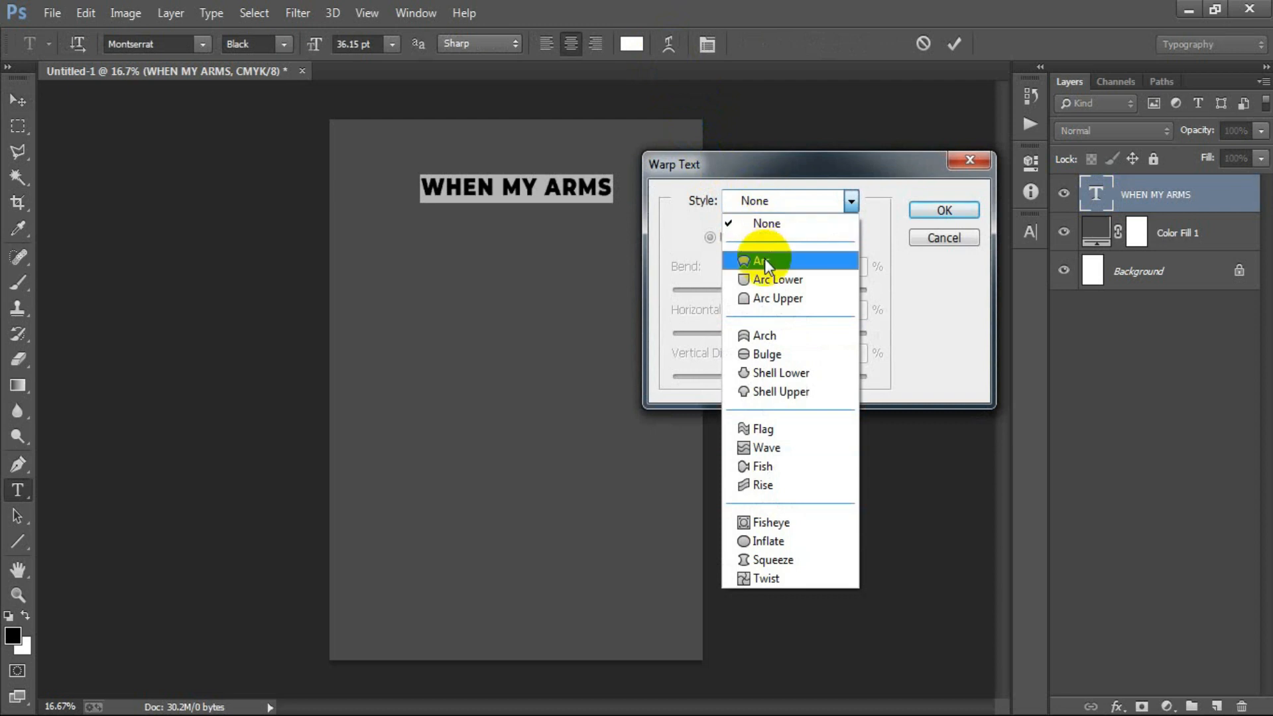
click(763, 237)
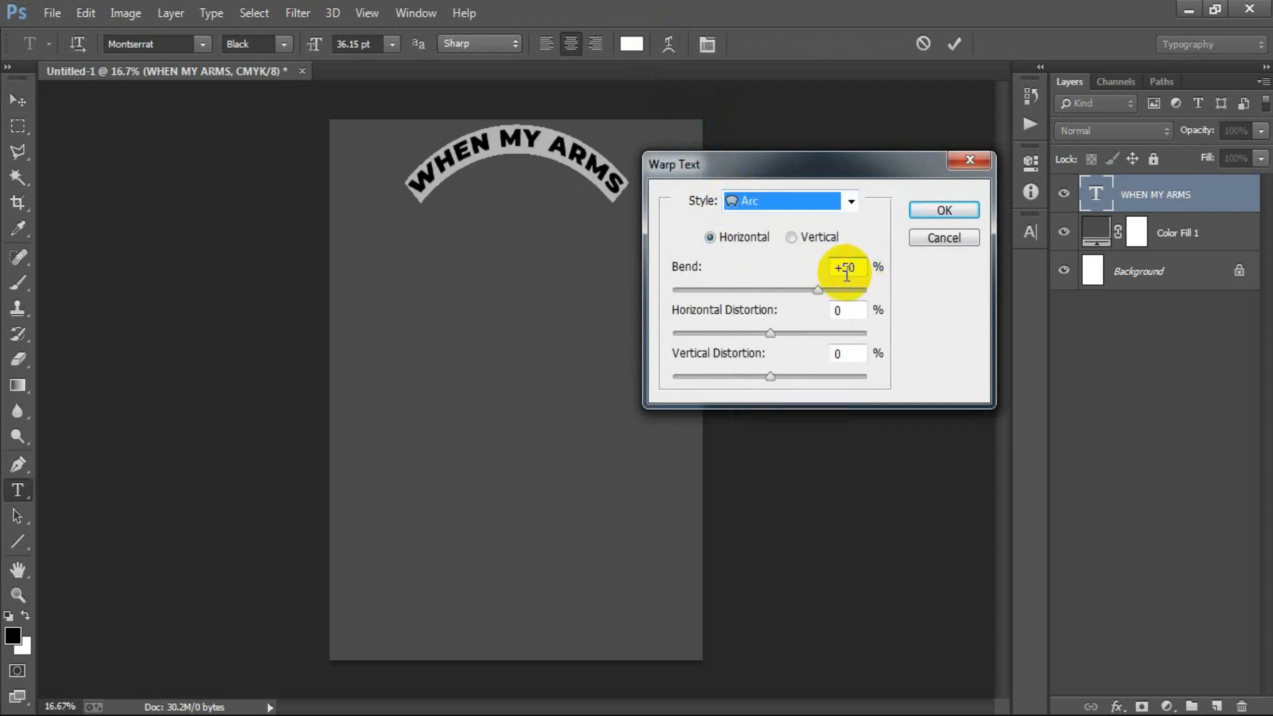
drag(816, 292, 782, 292)
click(961, 209)
click(953, 44)
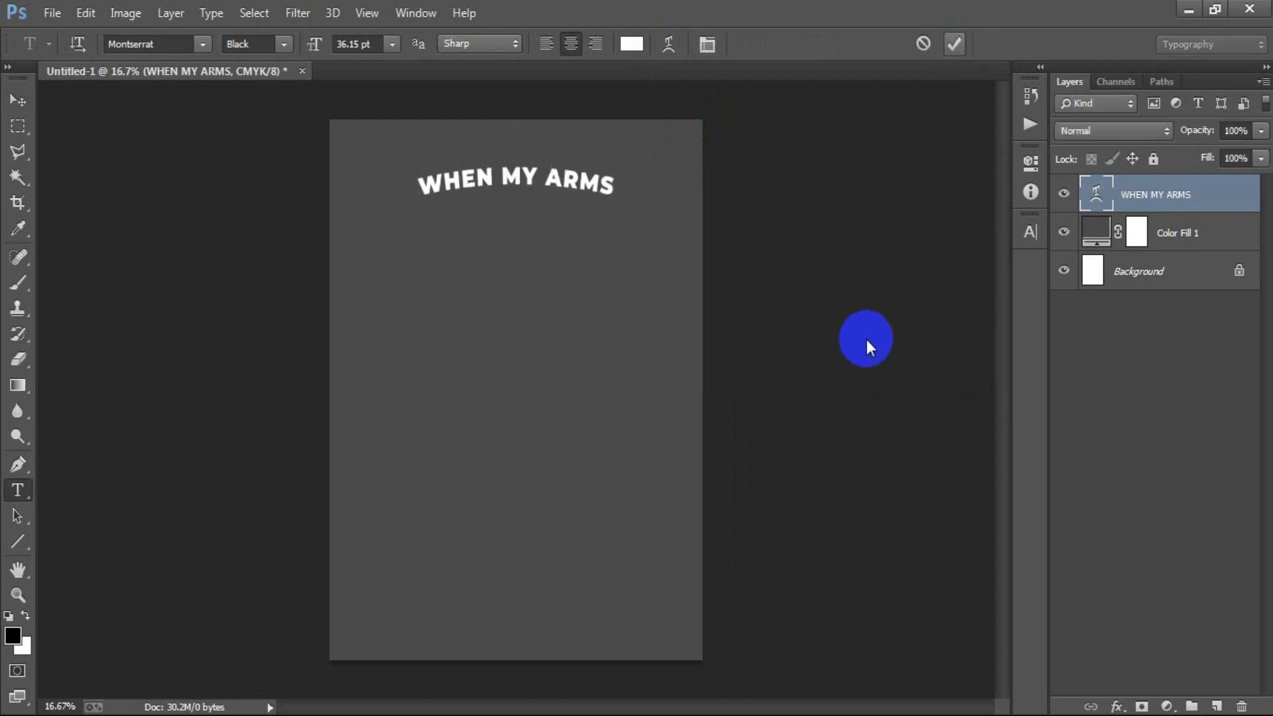
- Nudge the arched WHEN MY ARMS text slightly upward on the canvas
key(v)
key(shift+Up)
key(shift+Up)
key(shift+Up)
key(shift+Up)
key(shift+Up)
key(shift+Up)
key(shift+Up)
key(shift+Up)
key(shift+Up)
key(shift+Up)
key(shift+Up)
key(shift+Up)
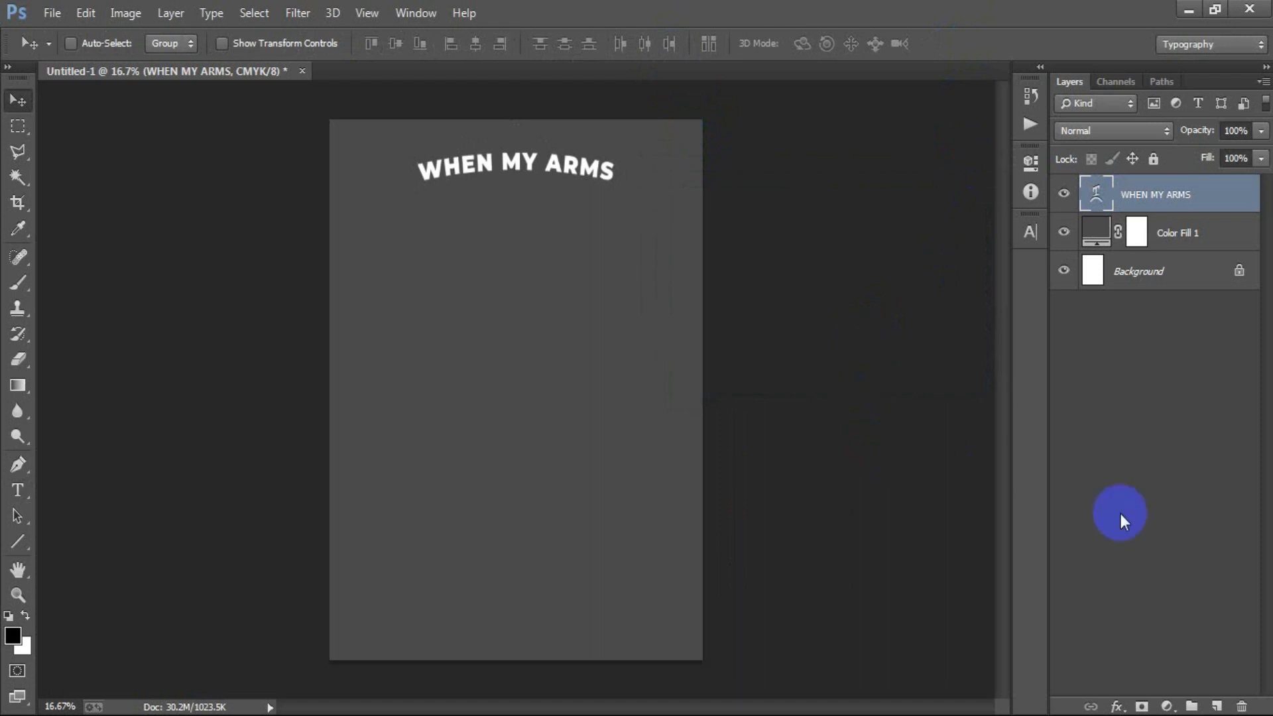
- Draw a horizontal line about 1722 px wide beneath WHEN MY ARMS on a new layer and set its height to 25 px
click(1215, 704)
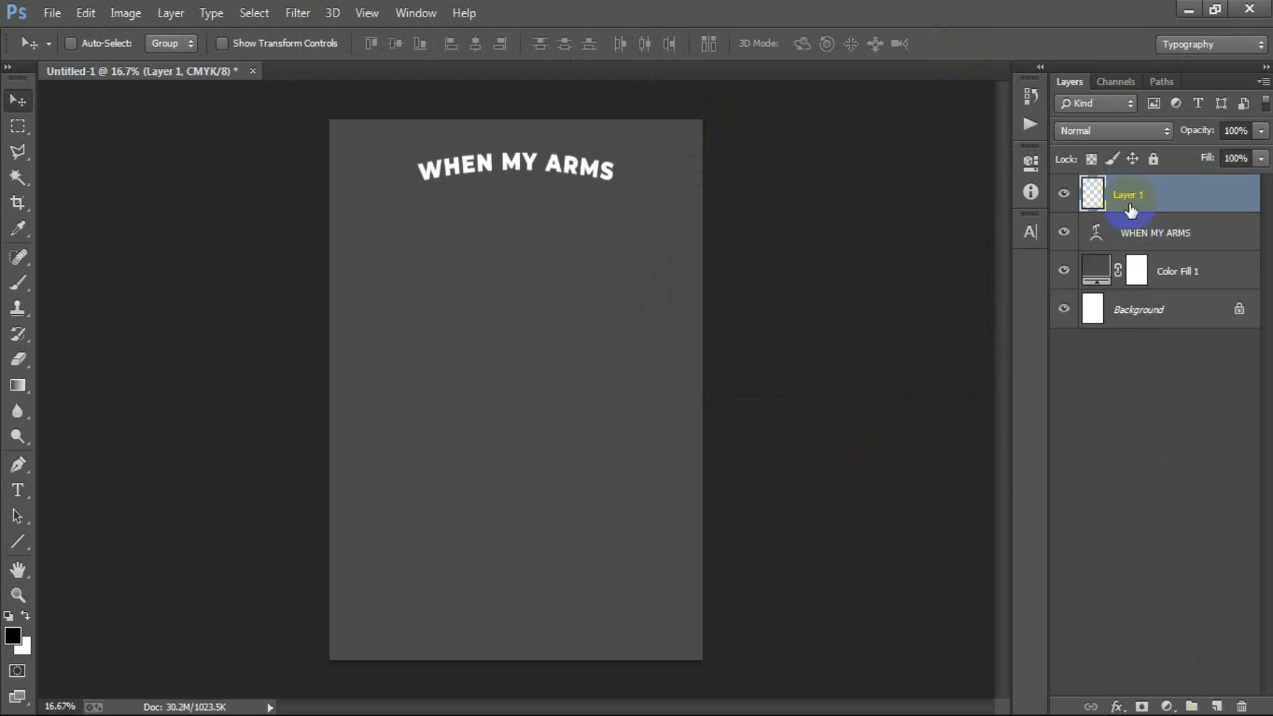
click(20, 541)
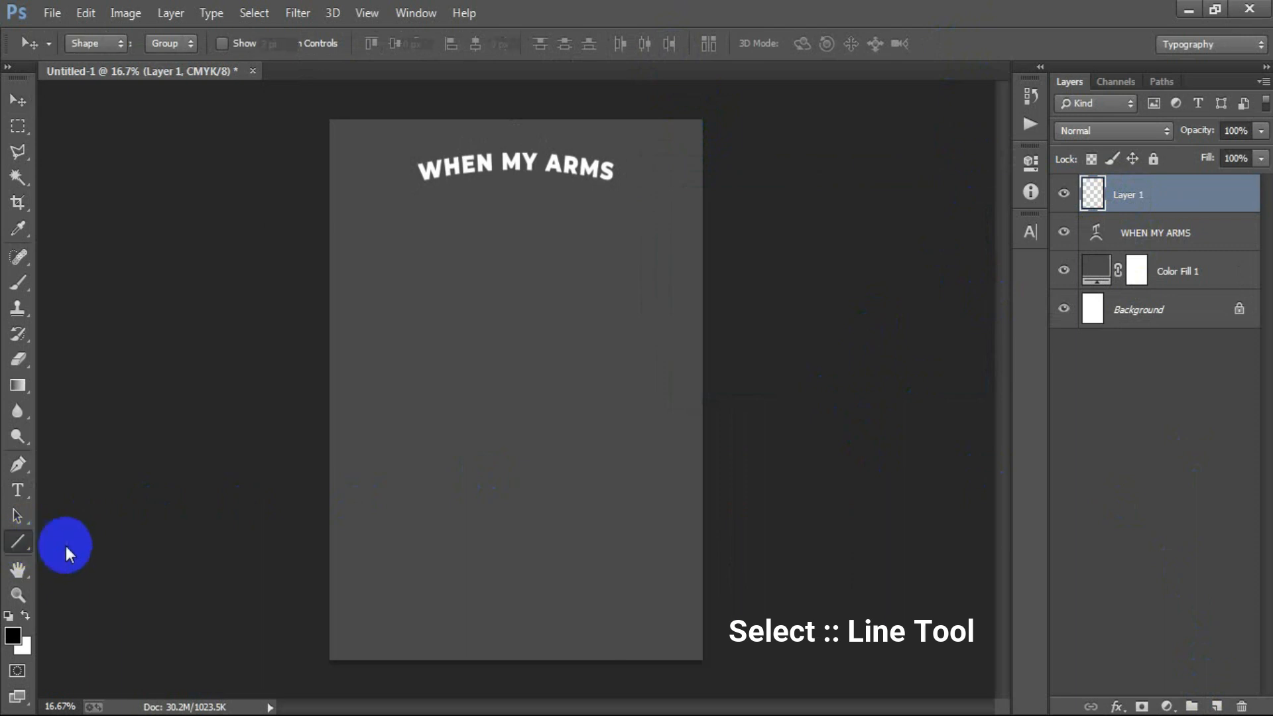
click(128, 615)
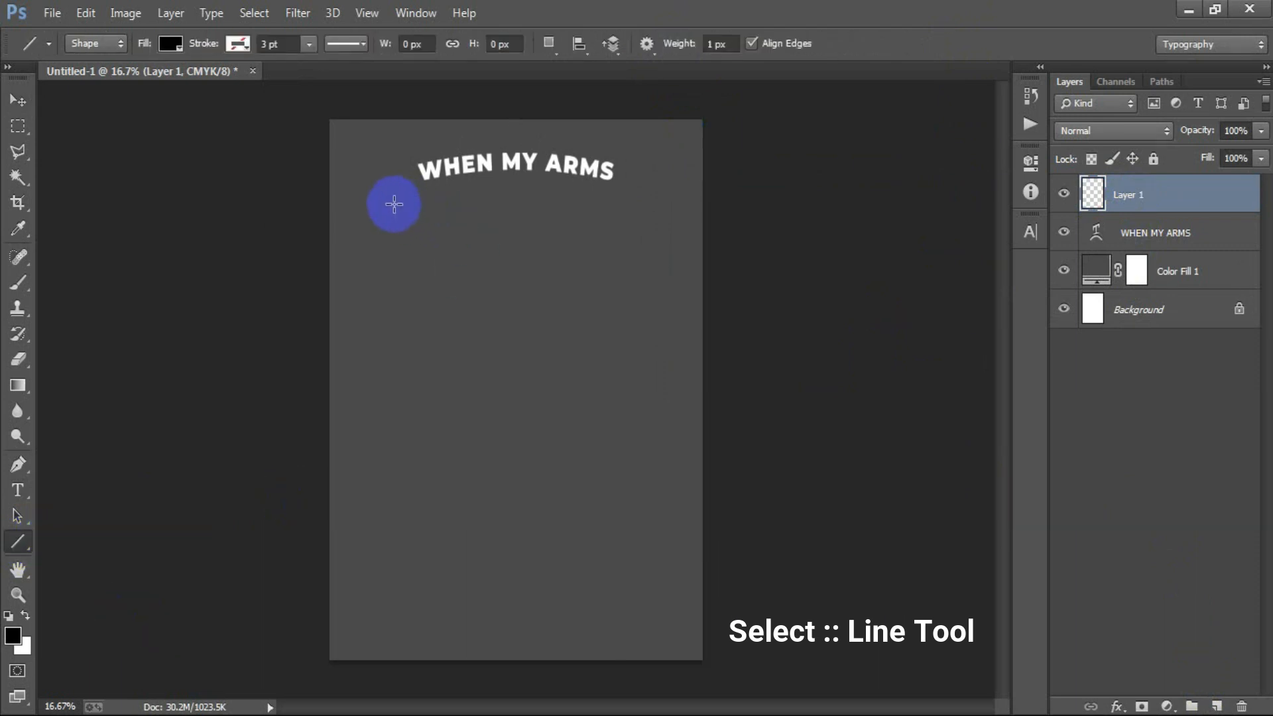
drag(389, 203, 657, 222)
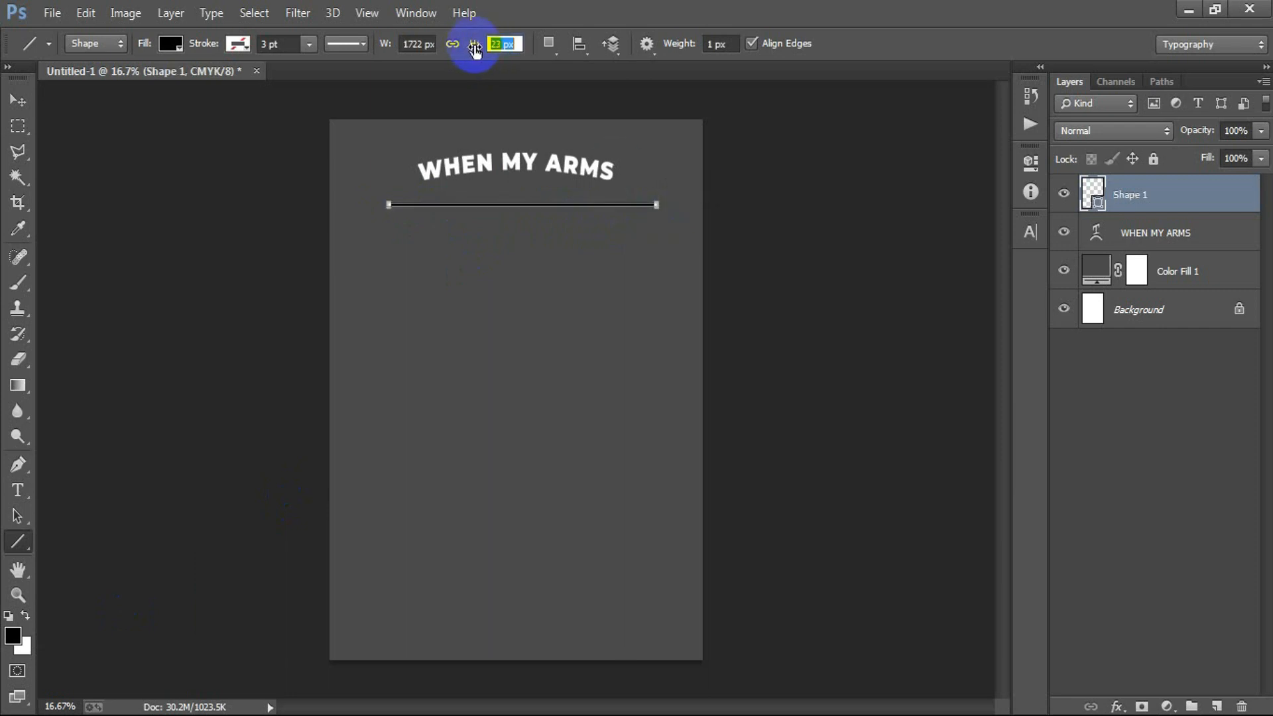
drag(476, 48, 476, 48)
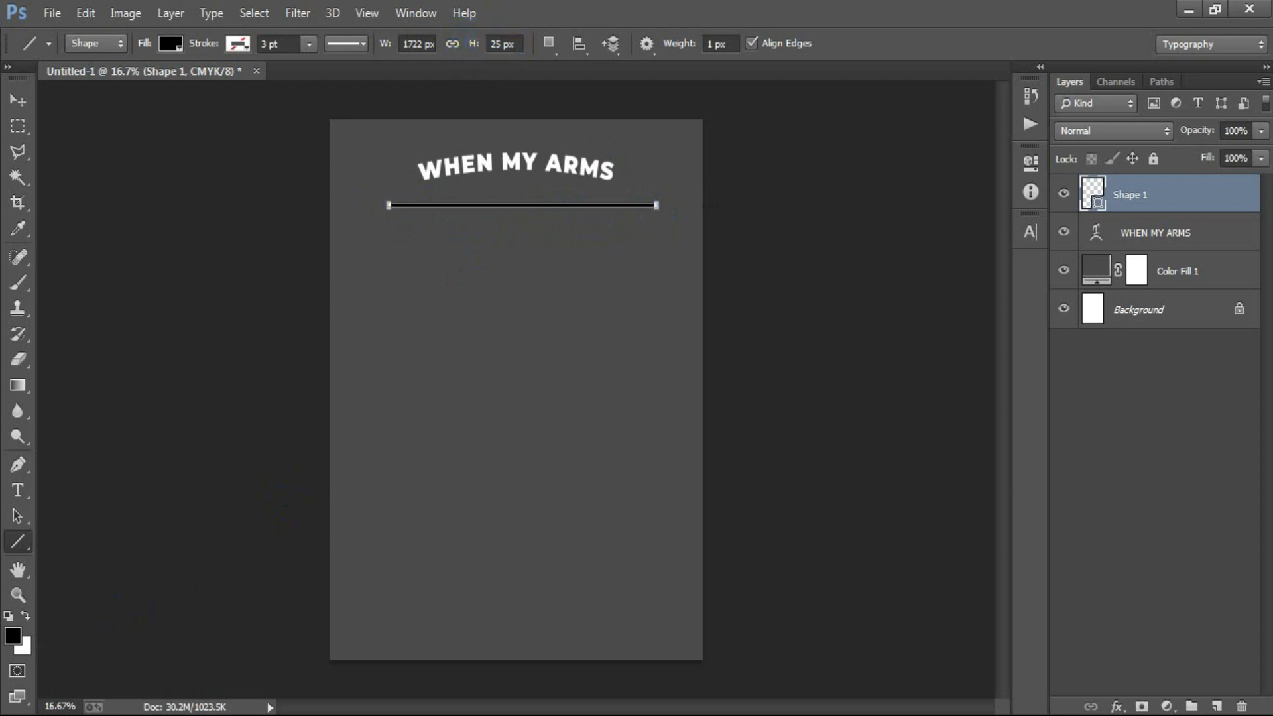
- Recolor the line shape with the yellow FFCF00
click(27, 110)
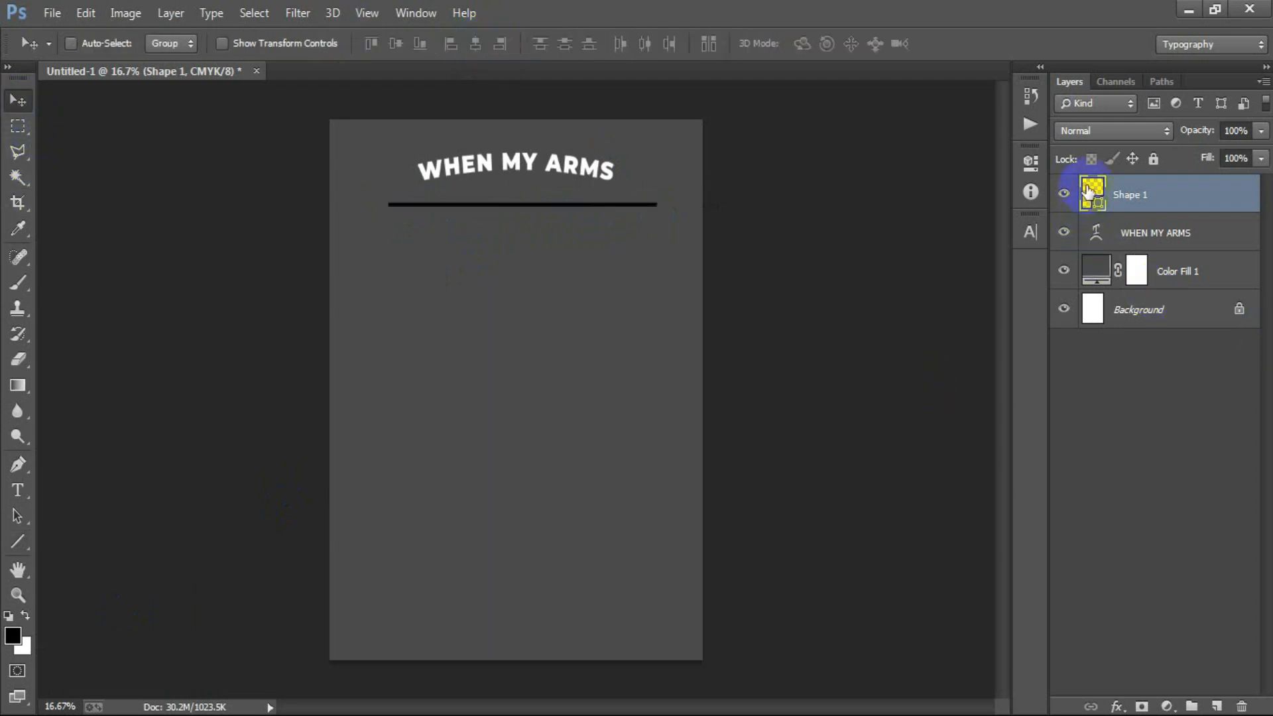
double_click(1088, 192)
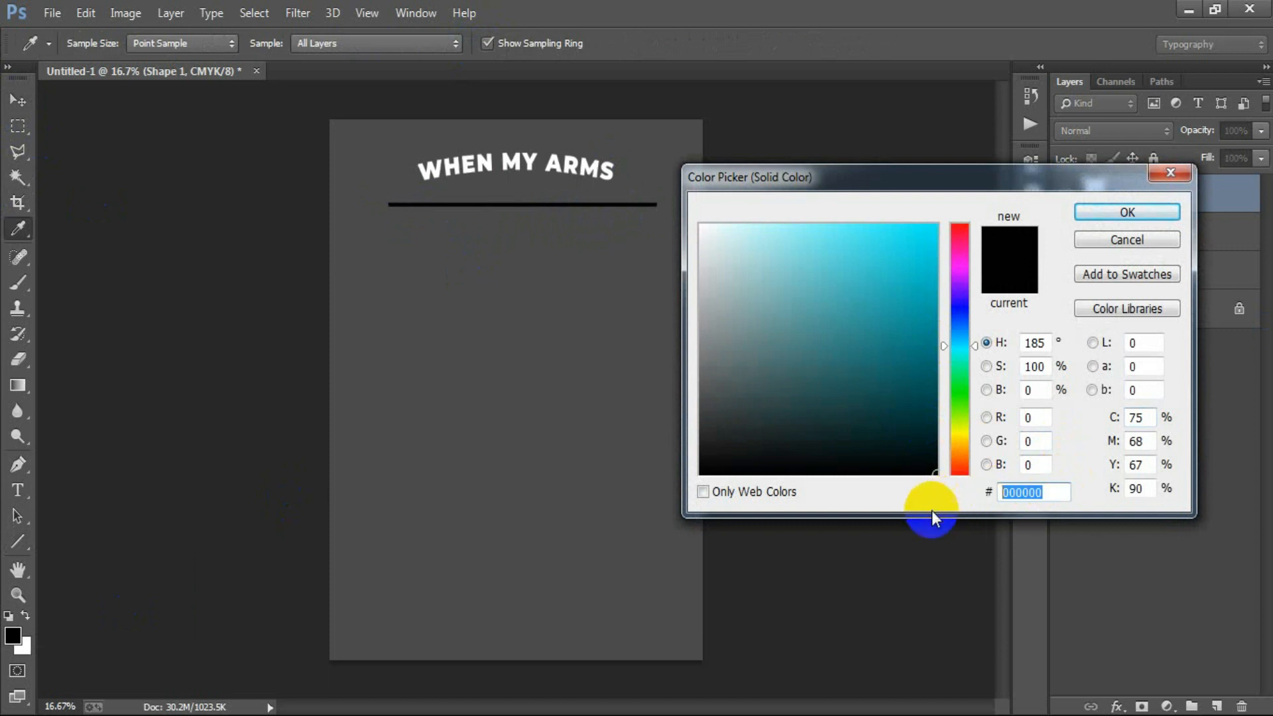
text(FF)
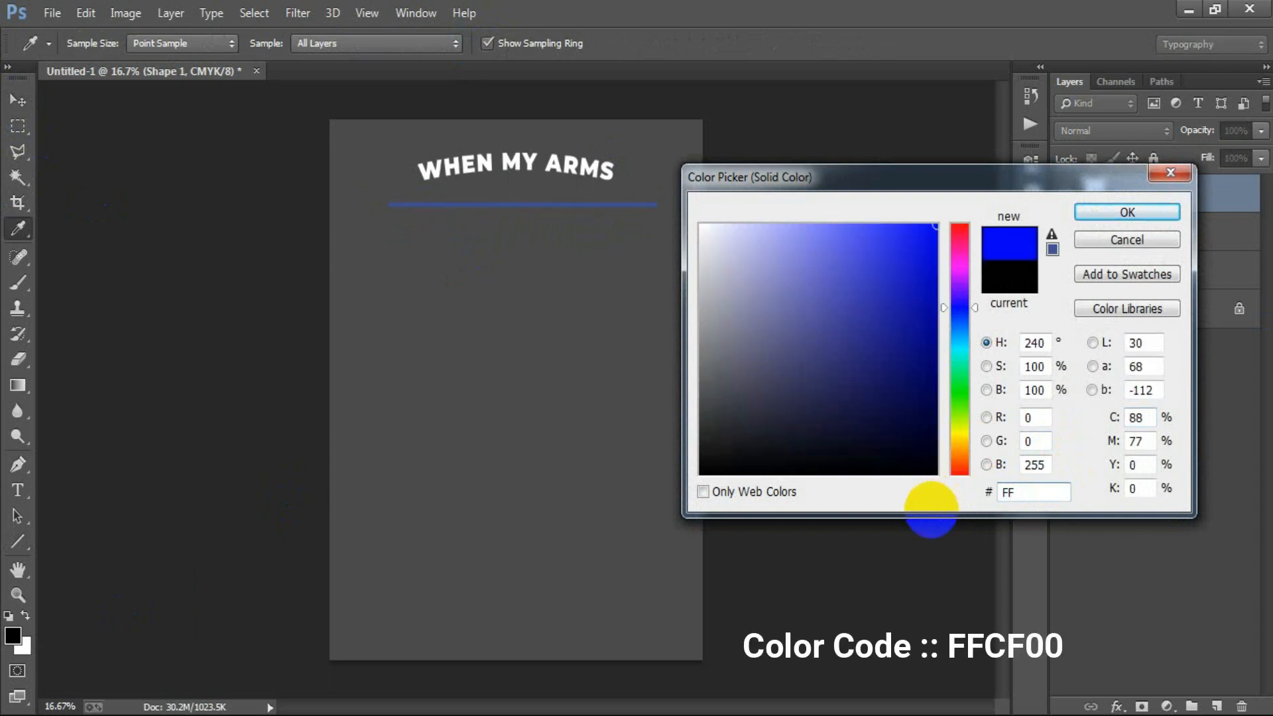
text(CF00)
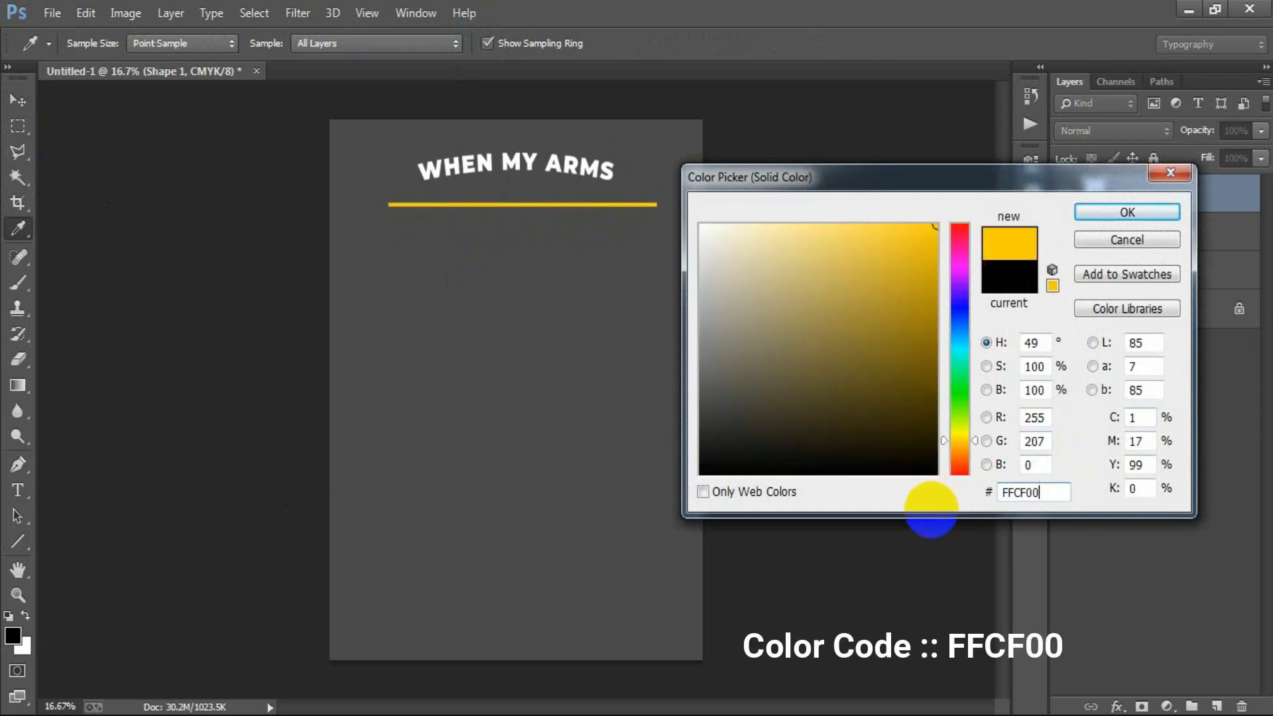
click(1094, 212)
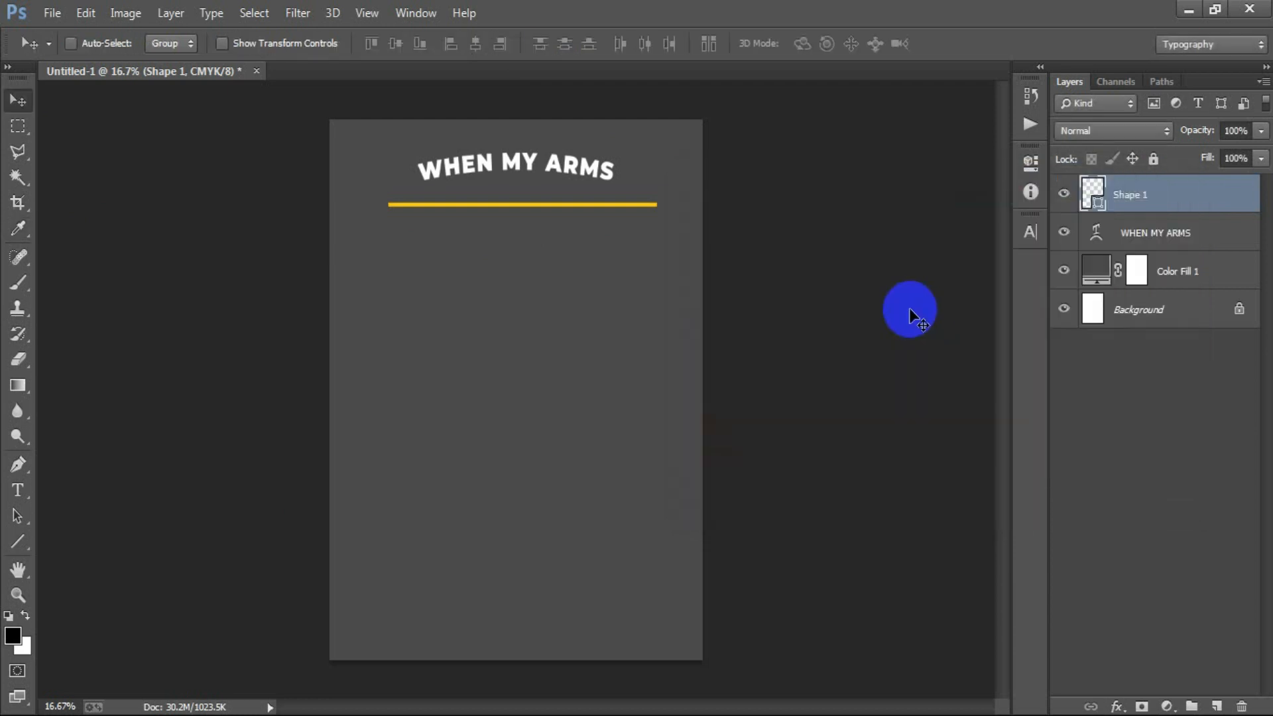
- Add the text CAN'T REACH MY on a new layer and position it just below the yellow line
click(1218, 706)
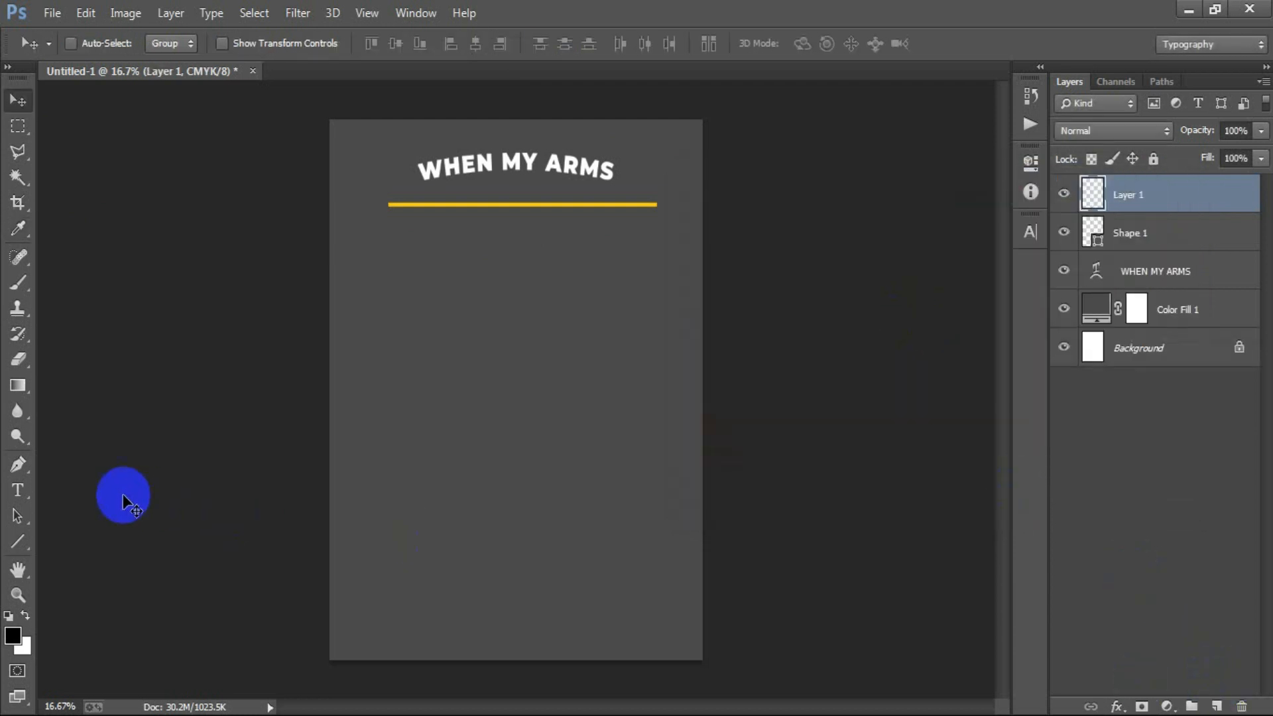
click(17, 490)
click(470, 279)
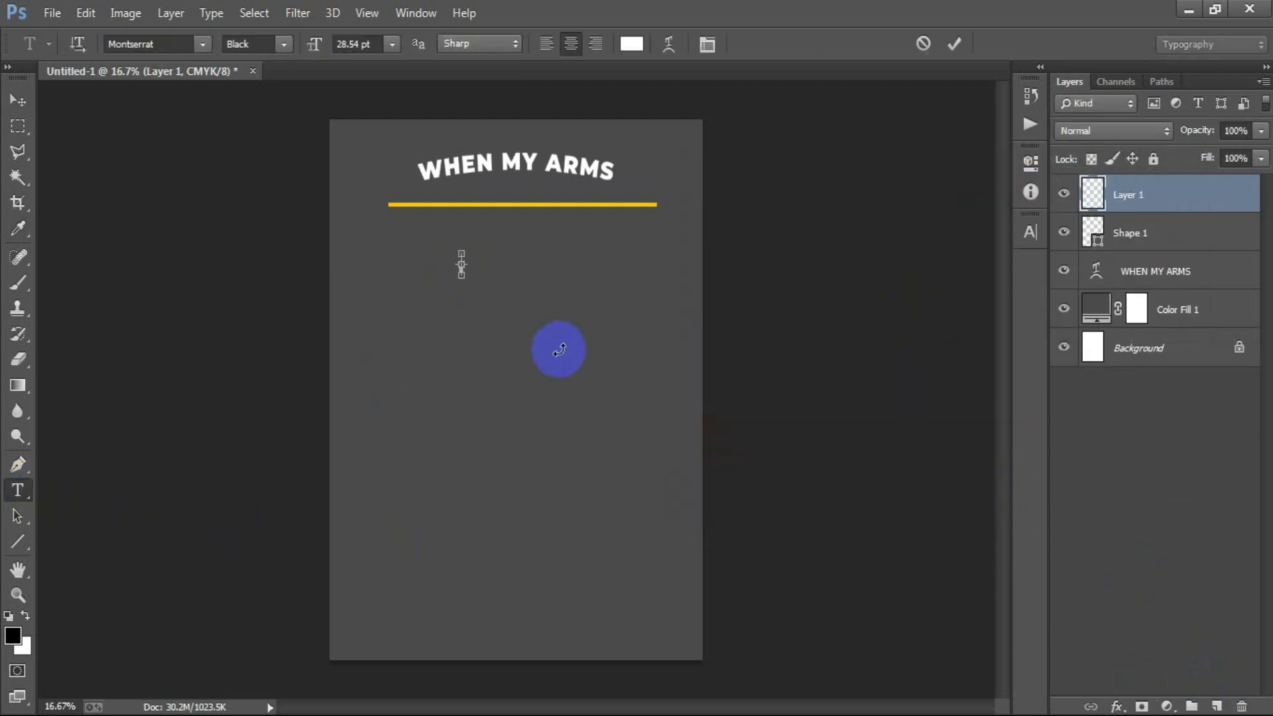
text(CAN'T REACH MY)
click(14, 101)
drag(475, 266, 529, 233)
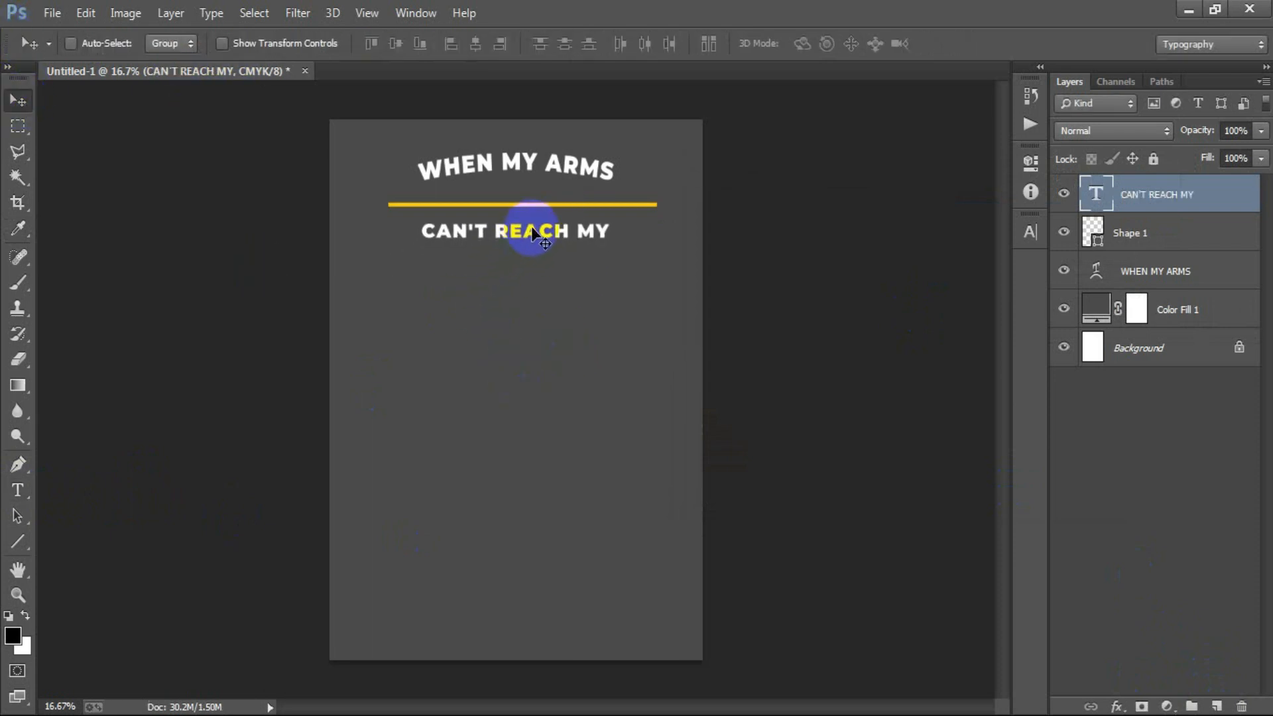
- Enlarge the CAN'T REACH MY text to nearly the width of the yellow line and center it horizontally on that line
key(ctrl+t)
drag(614, 254, 636, 268)
drag(518, 250, 520, 256)
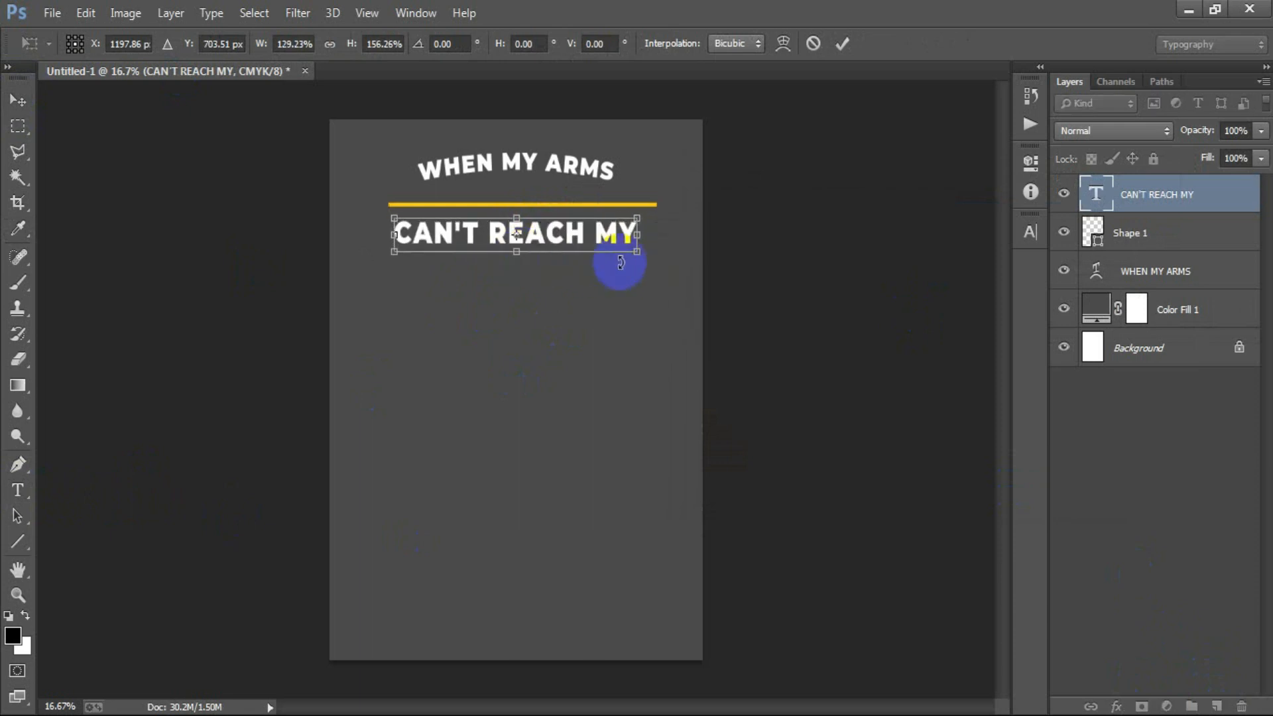
drag(643, 254, 648, 256)
key(Return)
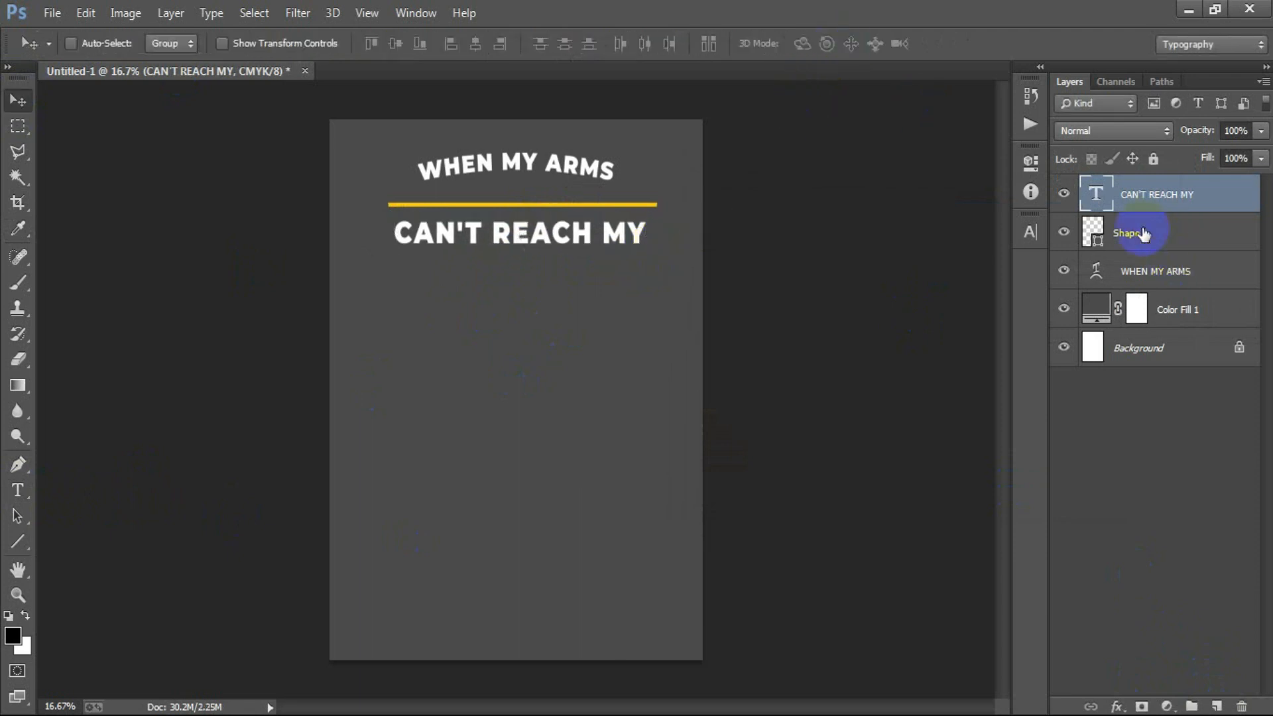
shift+click(1105, 232)
click(482, 41)
- Duplicate the yellow line and move the copy straight down below the CAN'T REACH MY text
click(1151, 209)
drag(1142, 247, 978, 256)
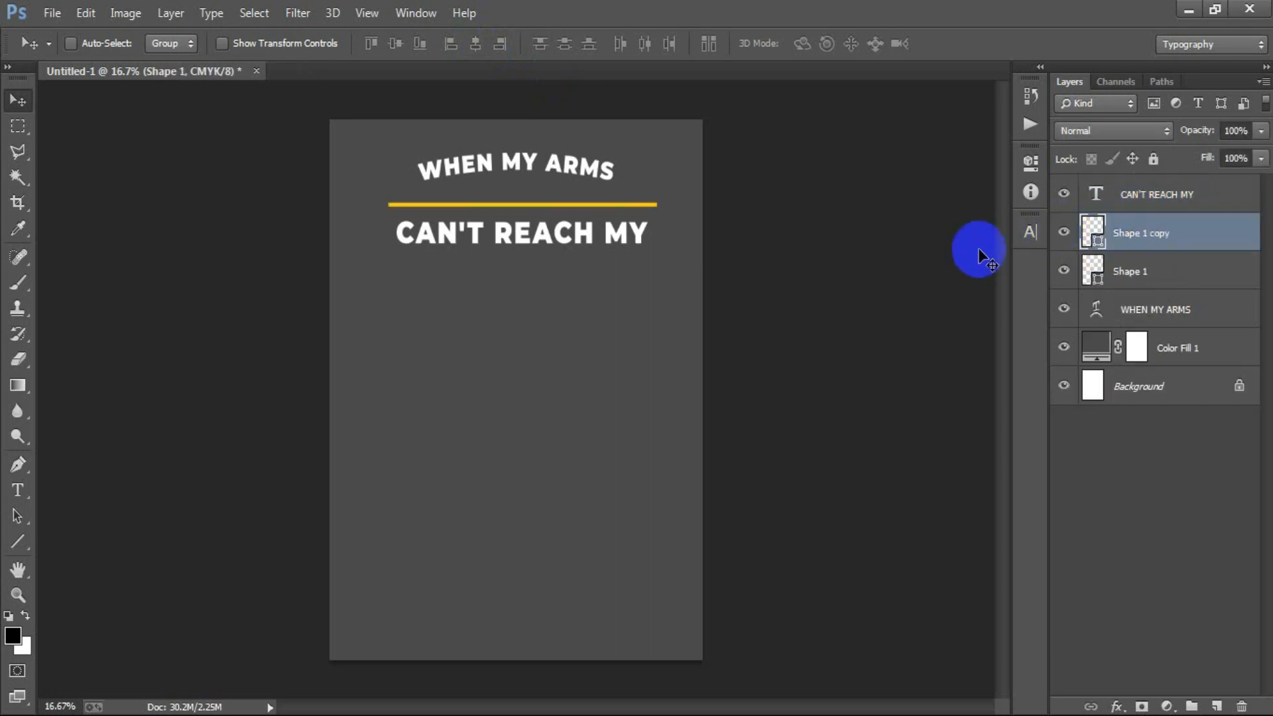
key(shift+Down)
key(shift+Down)
key(shift+Down)
key(shift+Down)
key(shift+Down)
key(shift+Down)
key(shift+Down)
key(shift+Down)
key(shift+Down)
key(shift+Down)
key(shift+Down)
key(shift+Down)
key(shift+Down)
key(shift+Down)
key(shift+Down)
key(shift+Down)
key(shift+Down)
key(shift+Down)
key(shift+Down)
key(shift+Down)
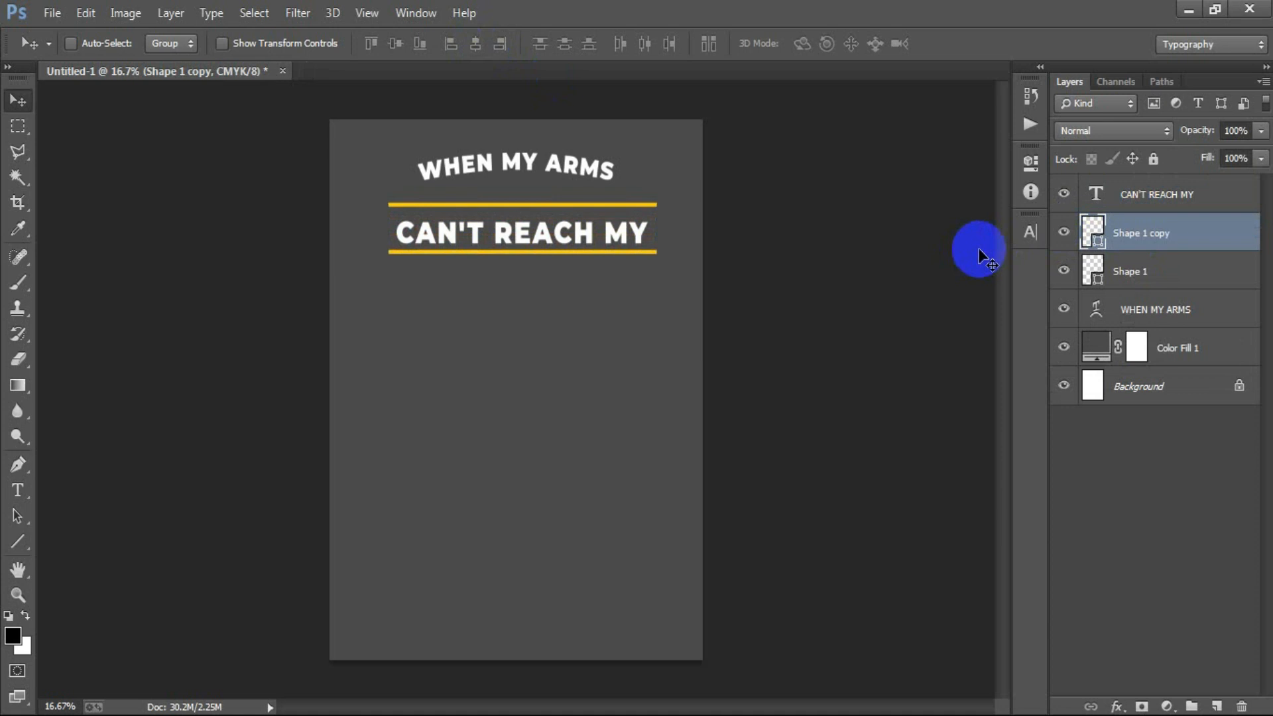
- Move the CAN'T REACH MY text and the lower line up together, closer to the upper line
ctrl+click(1159, 202)
key(shift+Up)
key(shift+Up)
key(shift+Up)
key(shift+Up)
key(shift+Up)
key(shift+Up)
key(shift+Up)
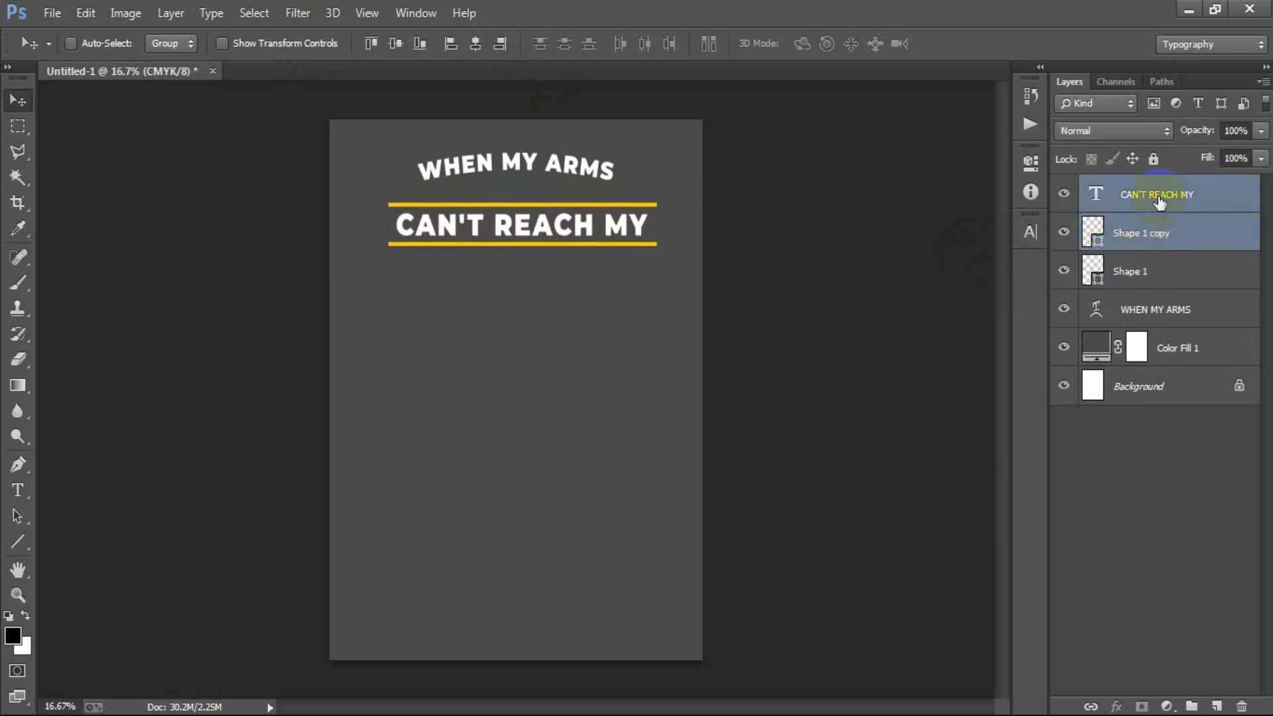
- Merge the CAN'T REACH MY text and both yellow lines into one layer and warp it with an Arc bend of 25.9%
ctrl+click(1157, 273)
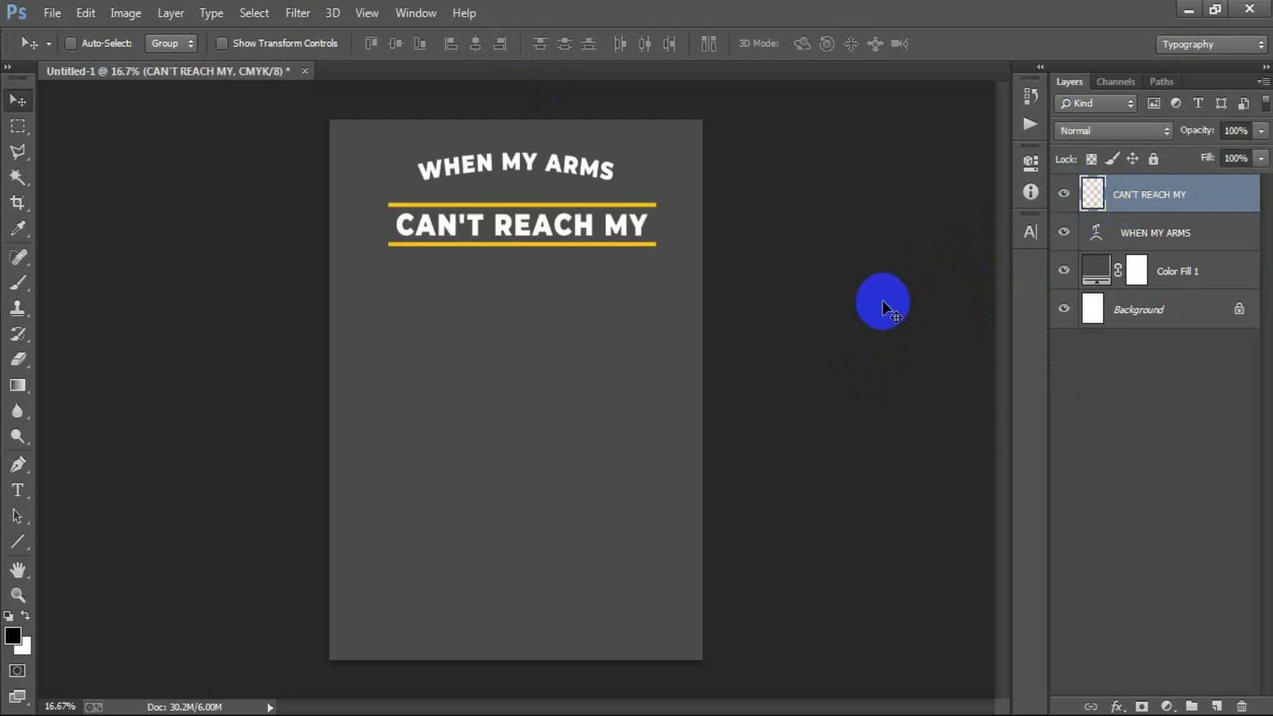
key(ctrl+t)
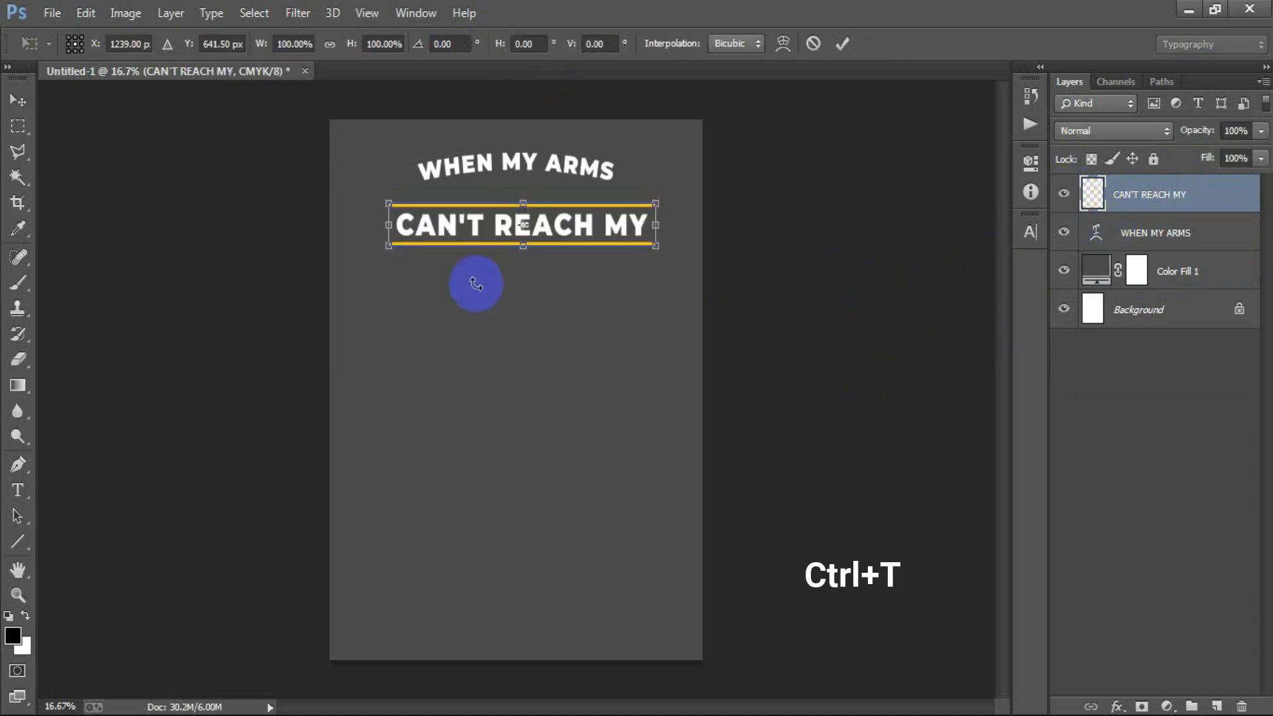
right_click(457, 232)
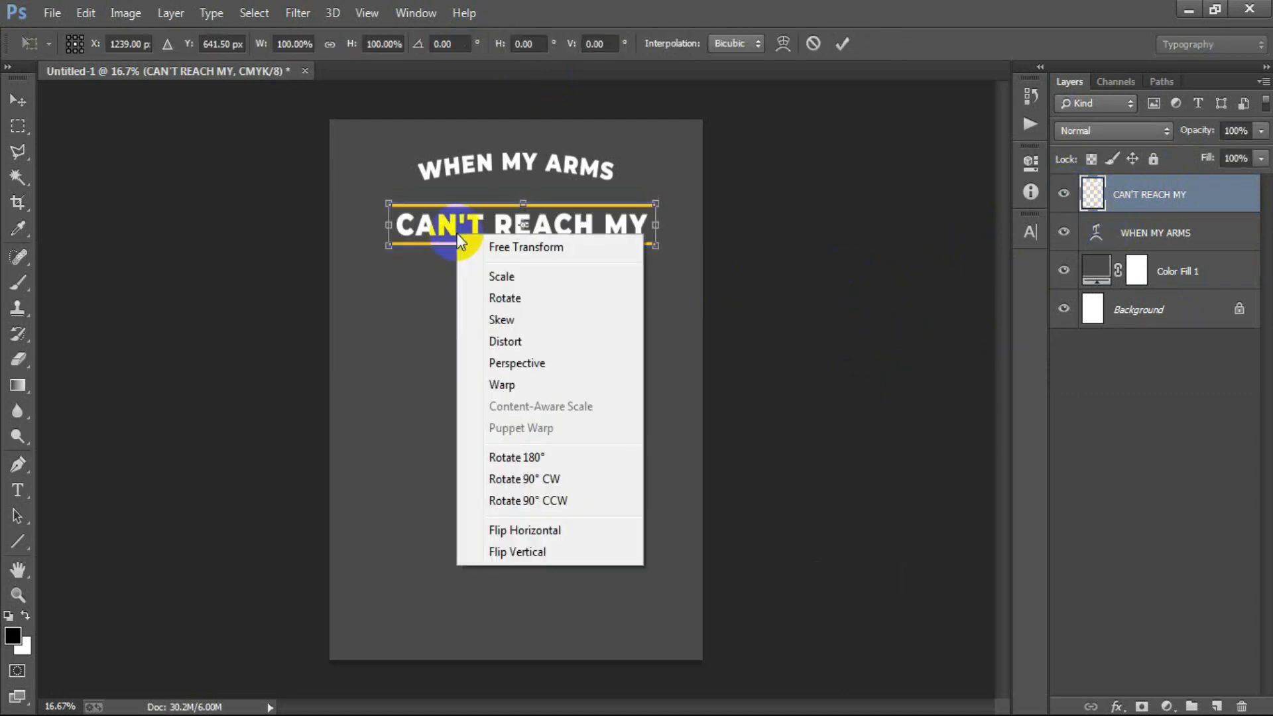
click(554, 390)
click(216, 46)
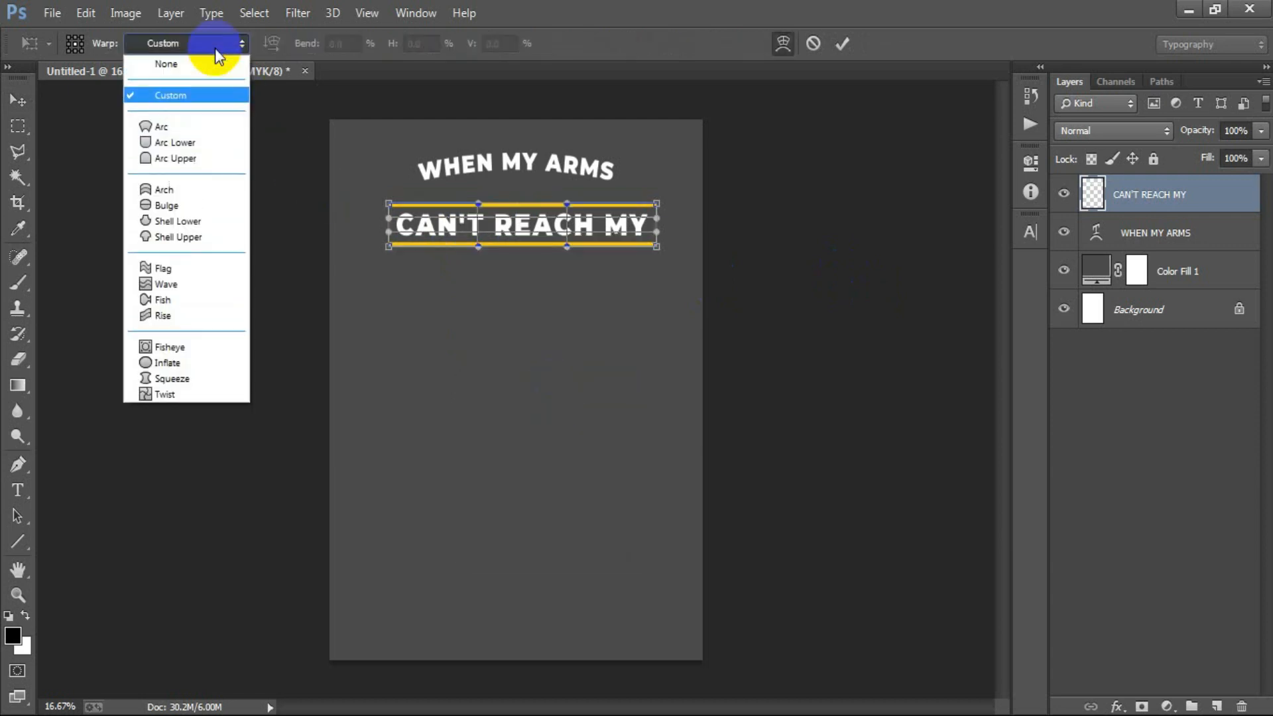
click(209, 126)
drag(314, 44, 236, 67)
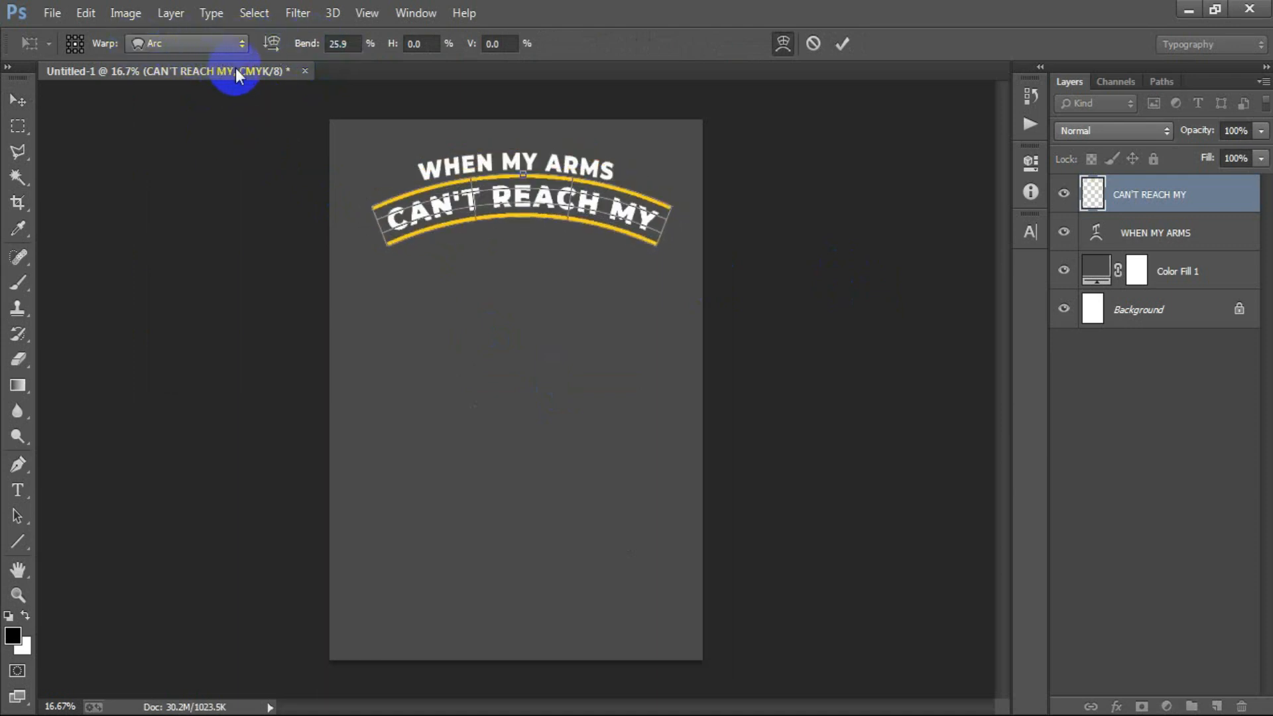
- Set the Arc bend to 28%, keeping the horizontal orientation, apply the warp and nudge the merged layer slightly down
click(270, 43)
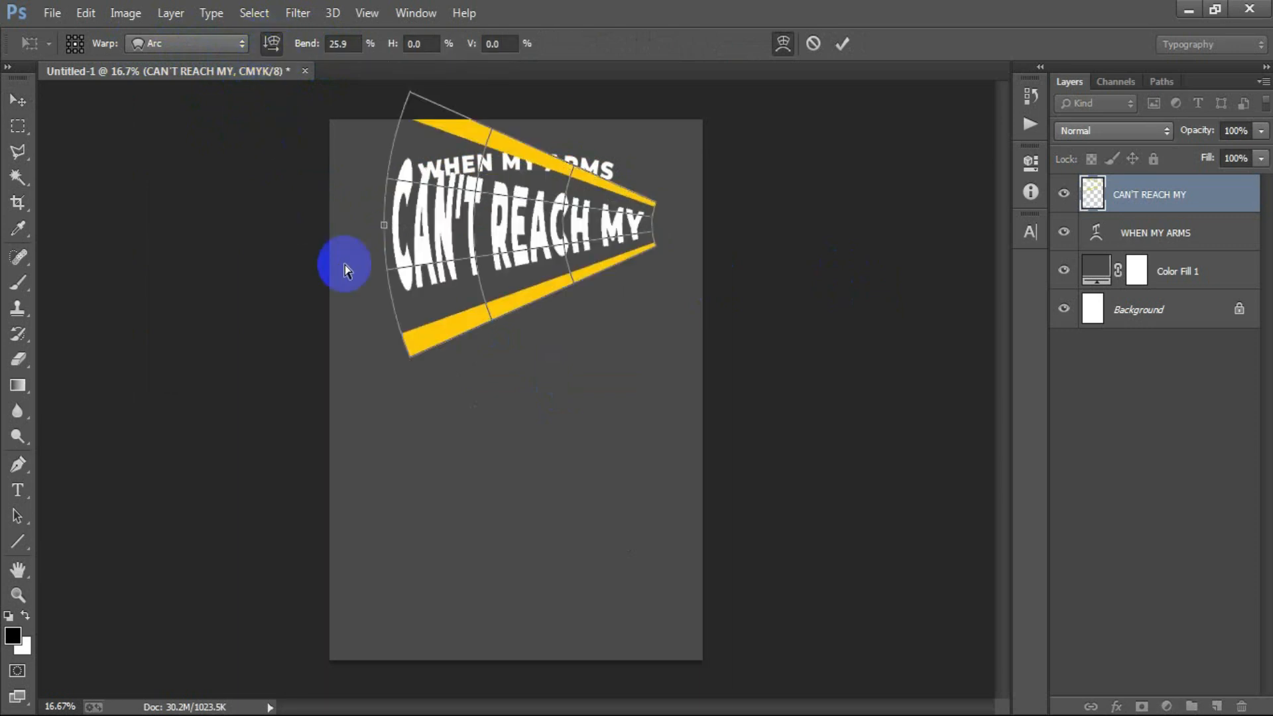
click(271, 44)
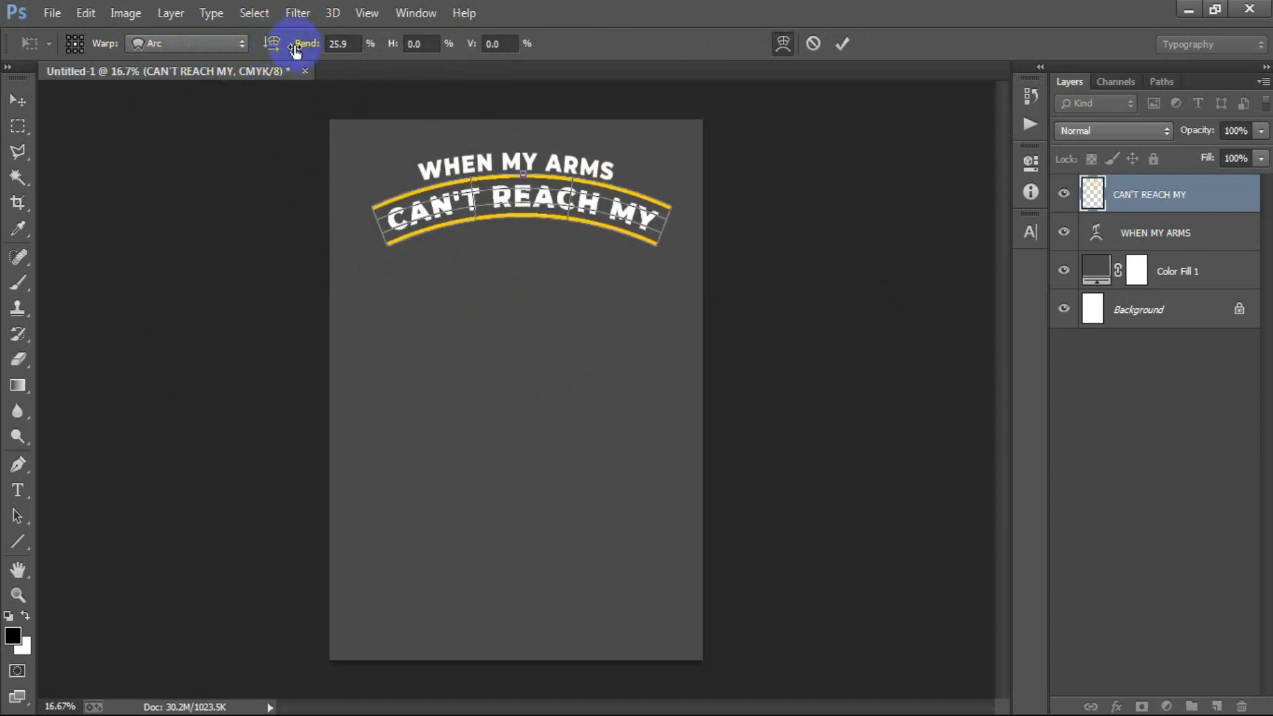
drag(307, 51, 322, 50)
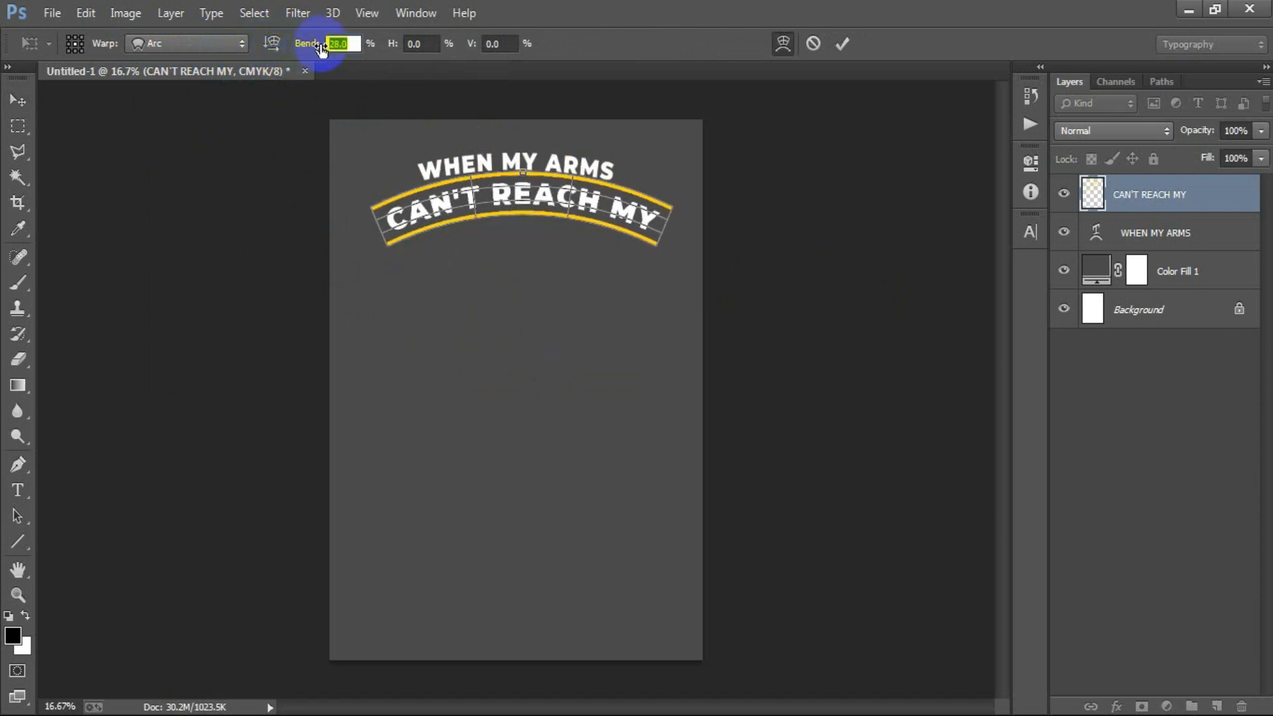
click(848, 45)
key(Down)
key(Down)
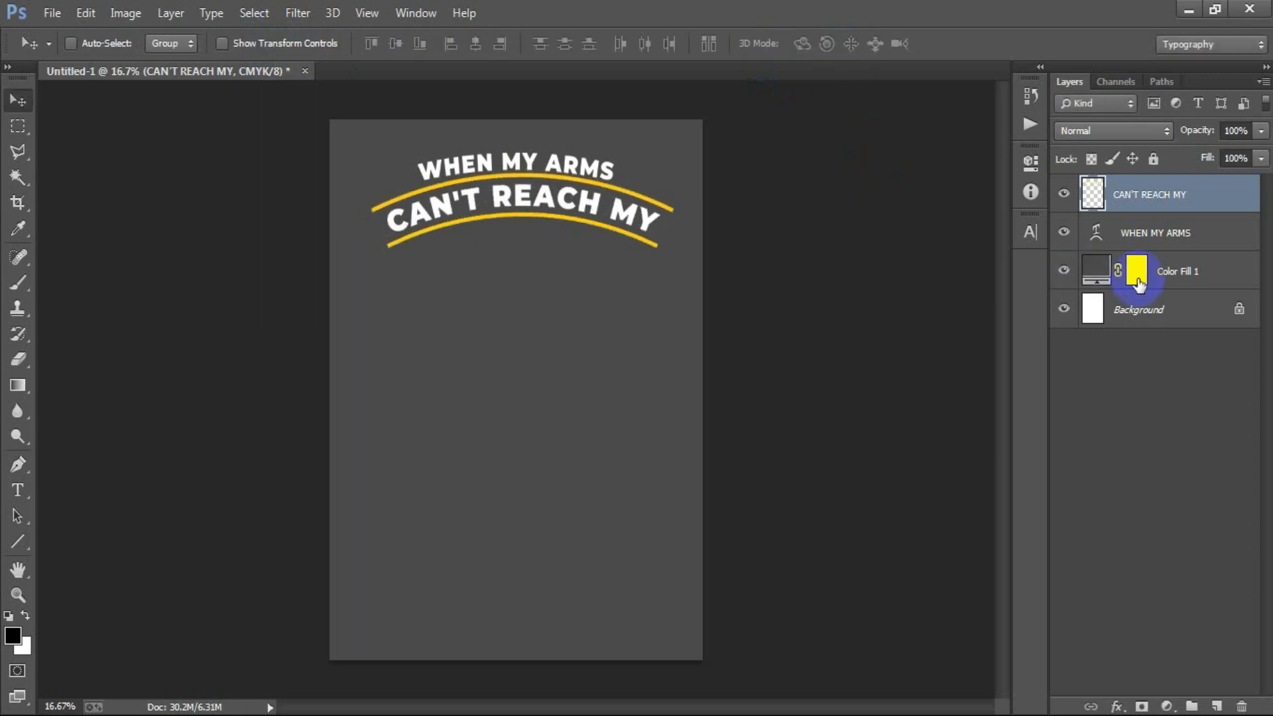
- Align the horizontal centers of the WHEN MY ARMS text and the warped CAN'T REACH MY layer
shift+click(1147, 239)
click(482, 45)
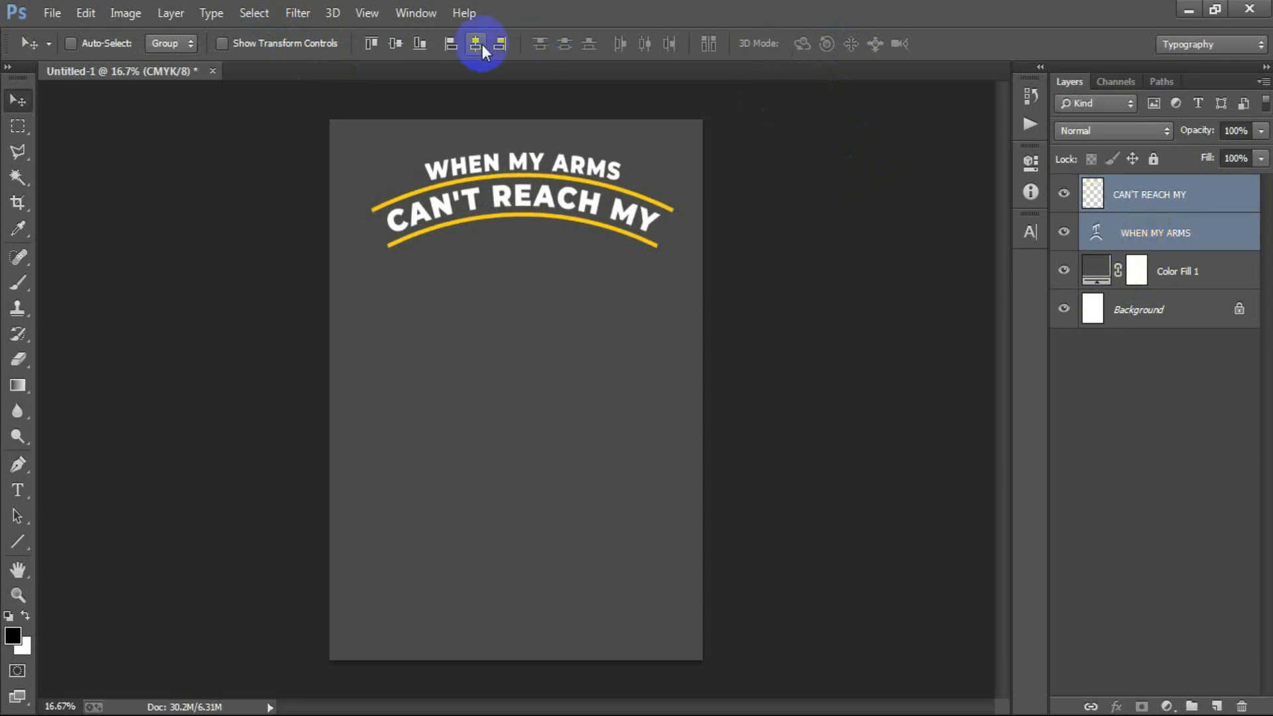
click(1142, 197)
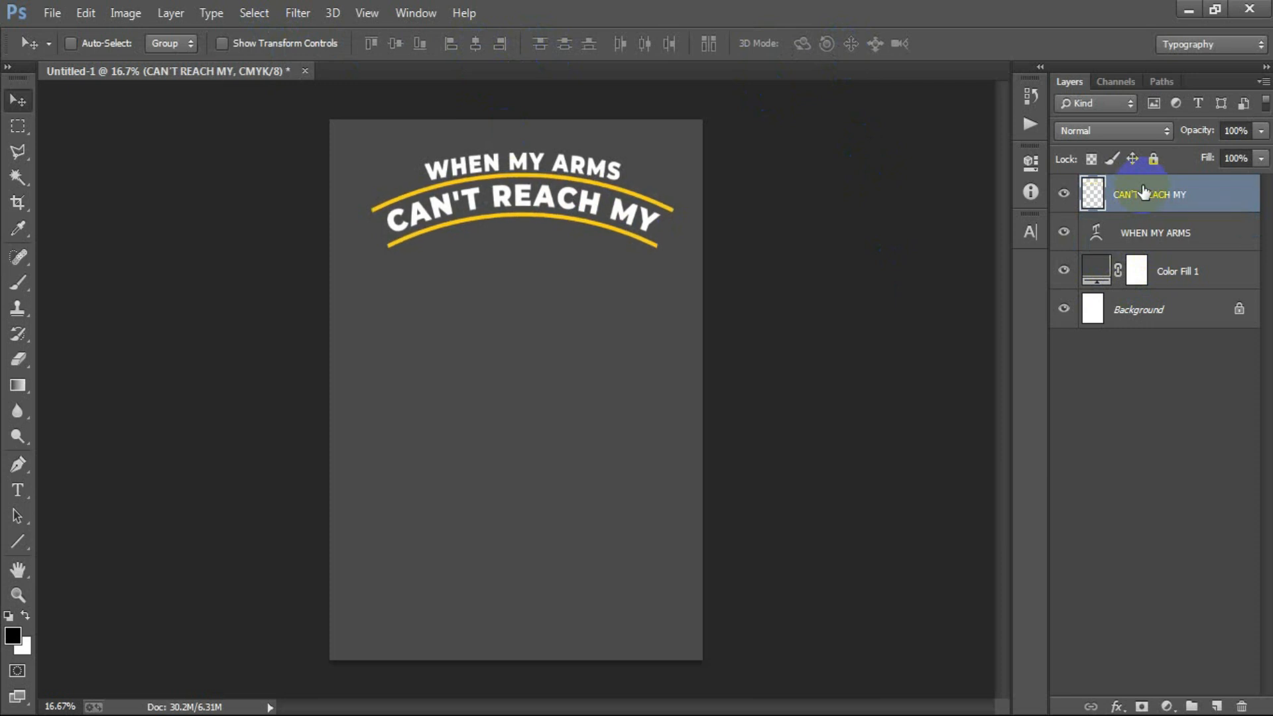
- Place the black heart graphic as a small shape beneath the lower yellow arc and center it horizontally on the poster background
click(52, 12)
click(182, 305)
double_click(470, 305)
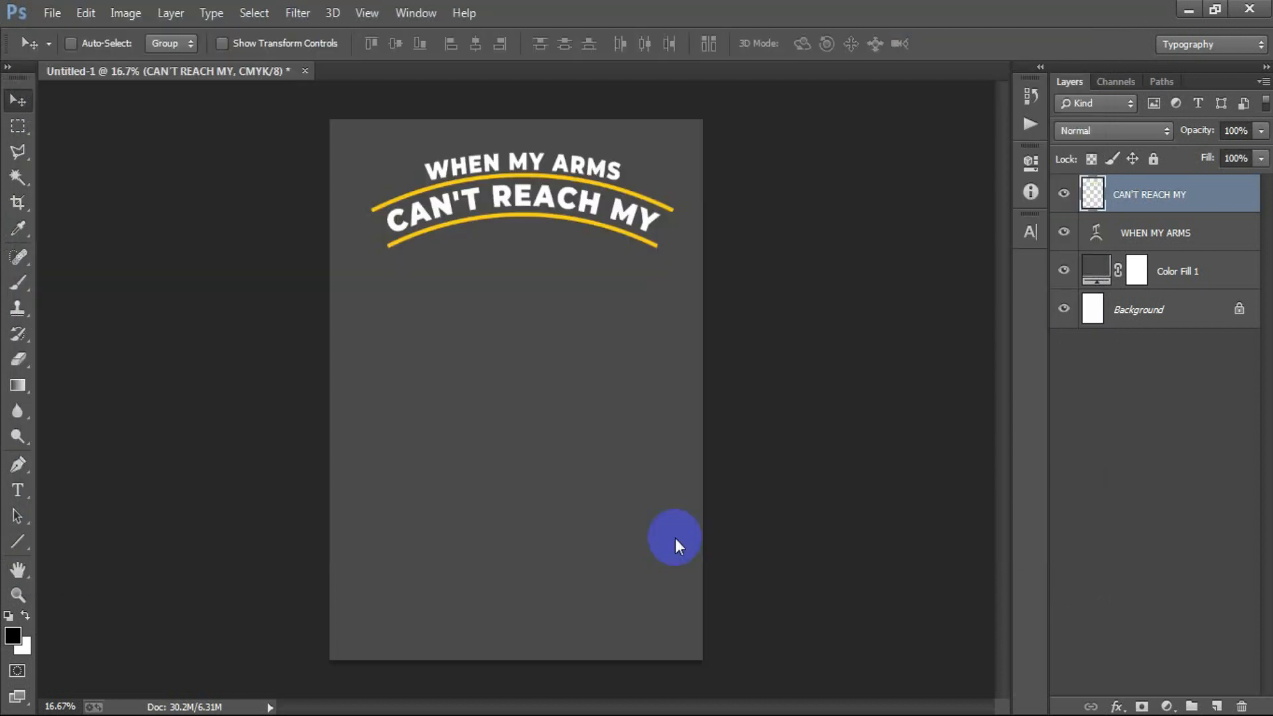
drag(648, 489, 521, 236)
click(653, 43)
ctrl+click(1165, 349)
click(472, 44)
- Rasterize the heart layer, set the foreground color to #FFCF00 and fill the heart with it
click(1096, 194)
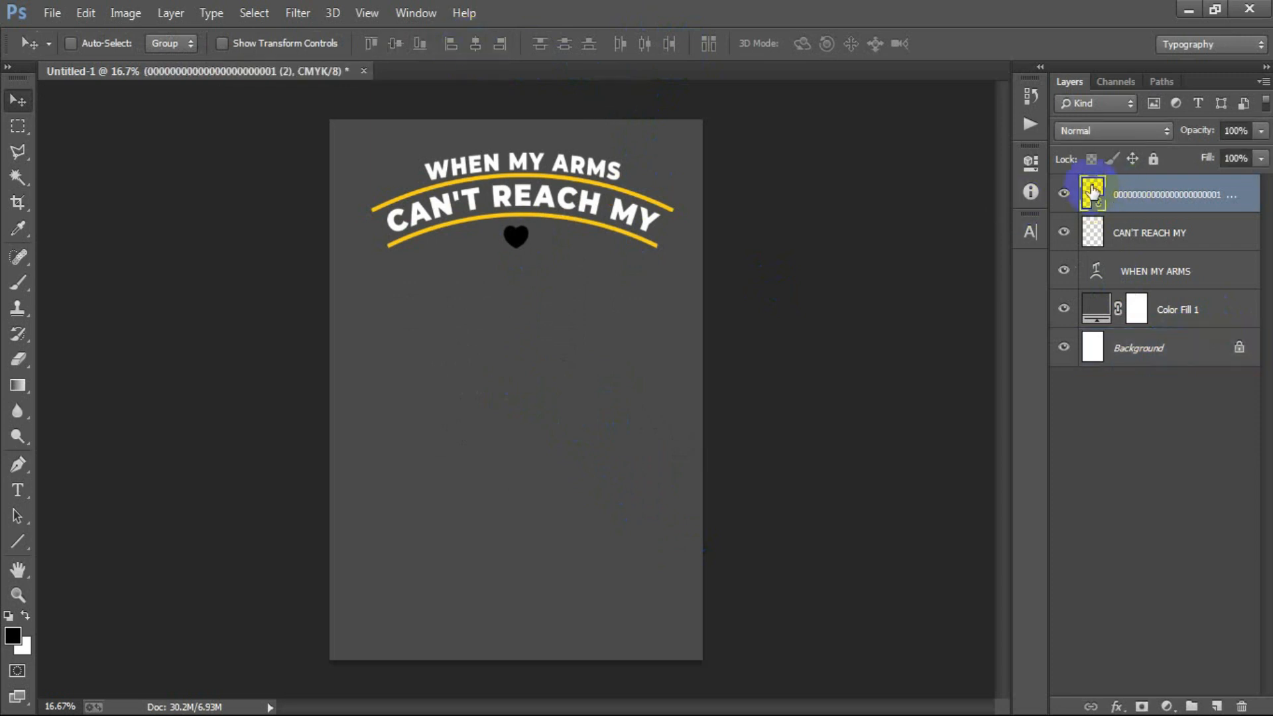
right_click(1093, 193)
click(810, 368)
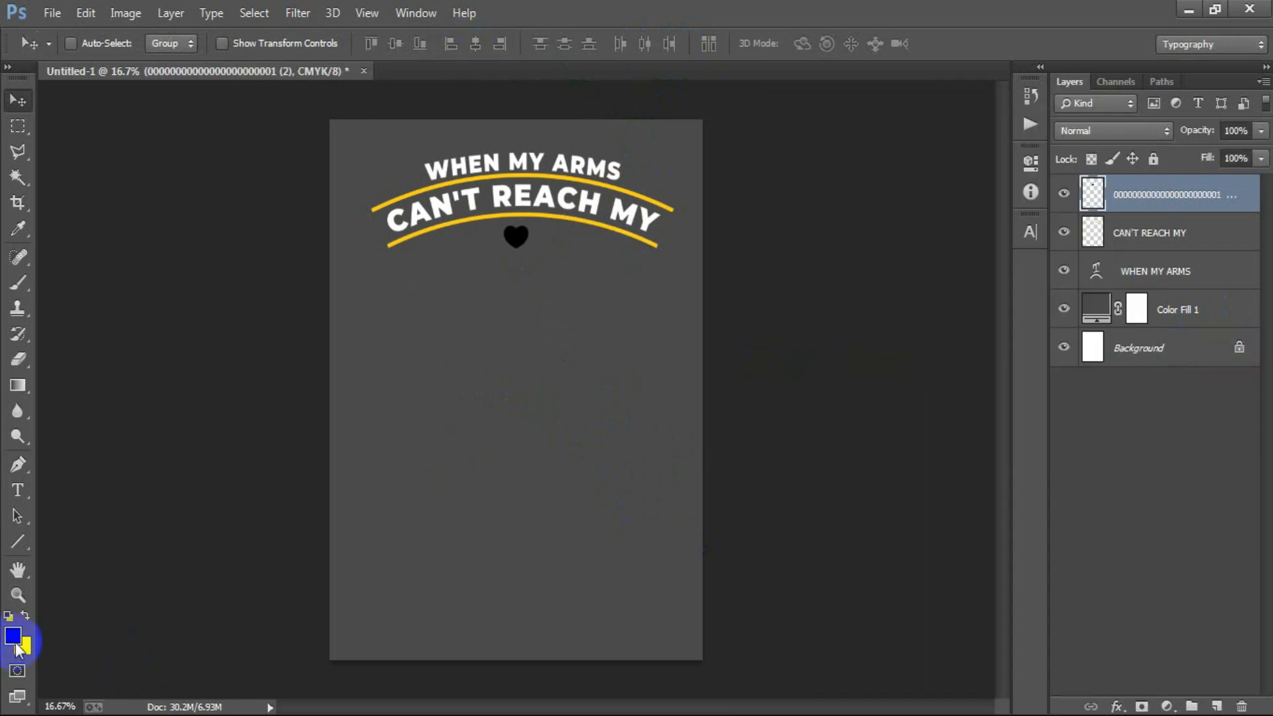
click(13, 637)
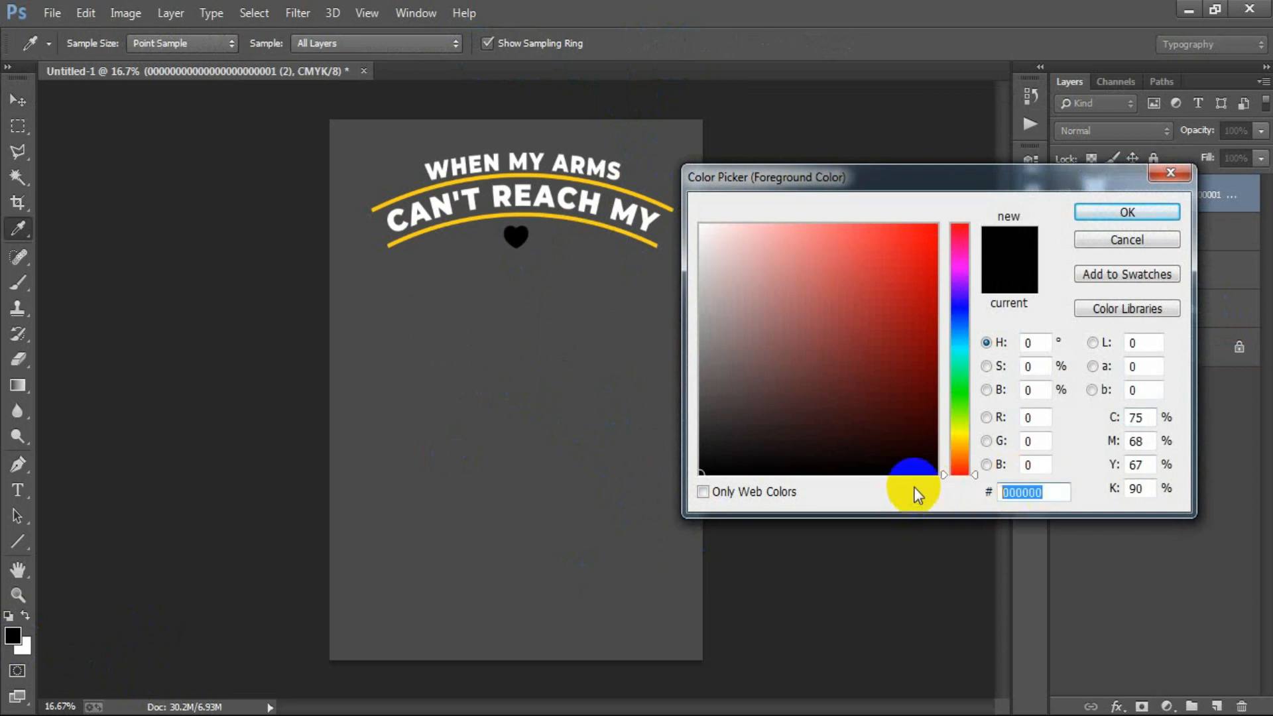
text(FFC)
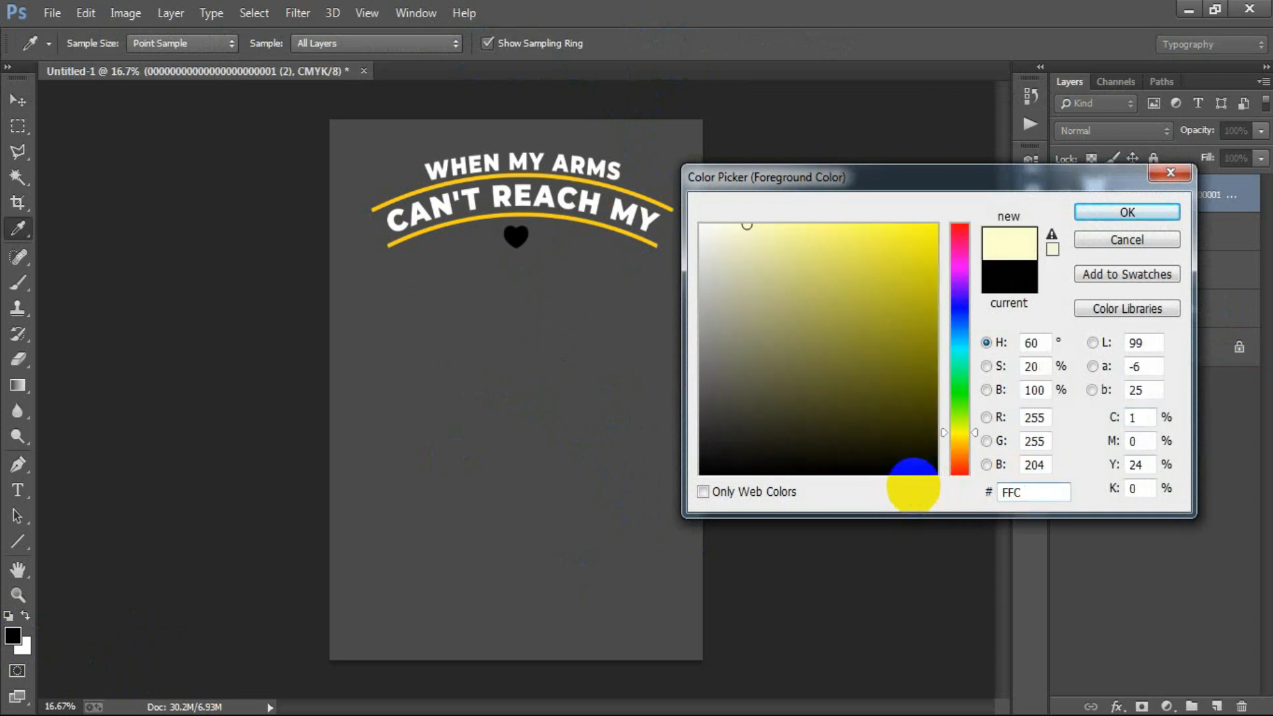
text(F00)
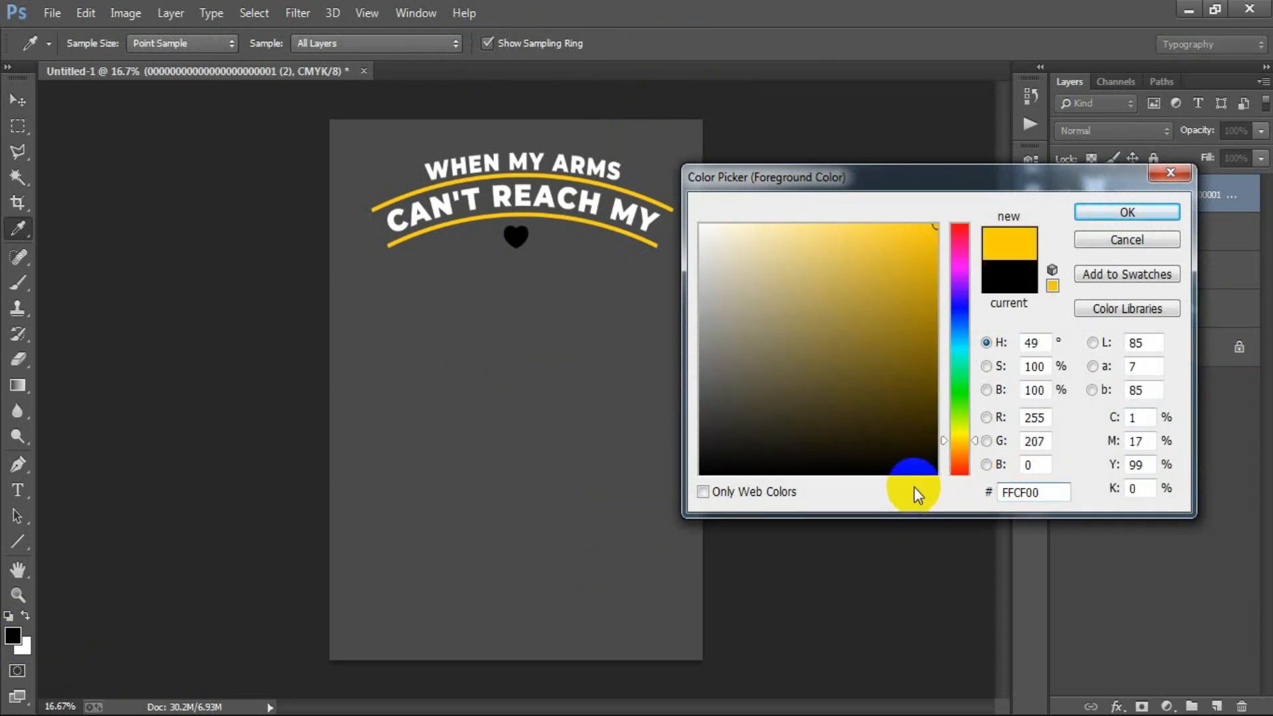
click(1152, 212)
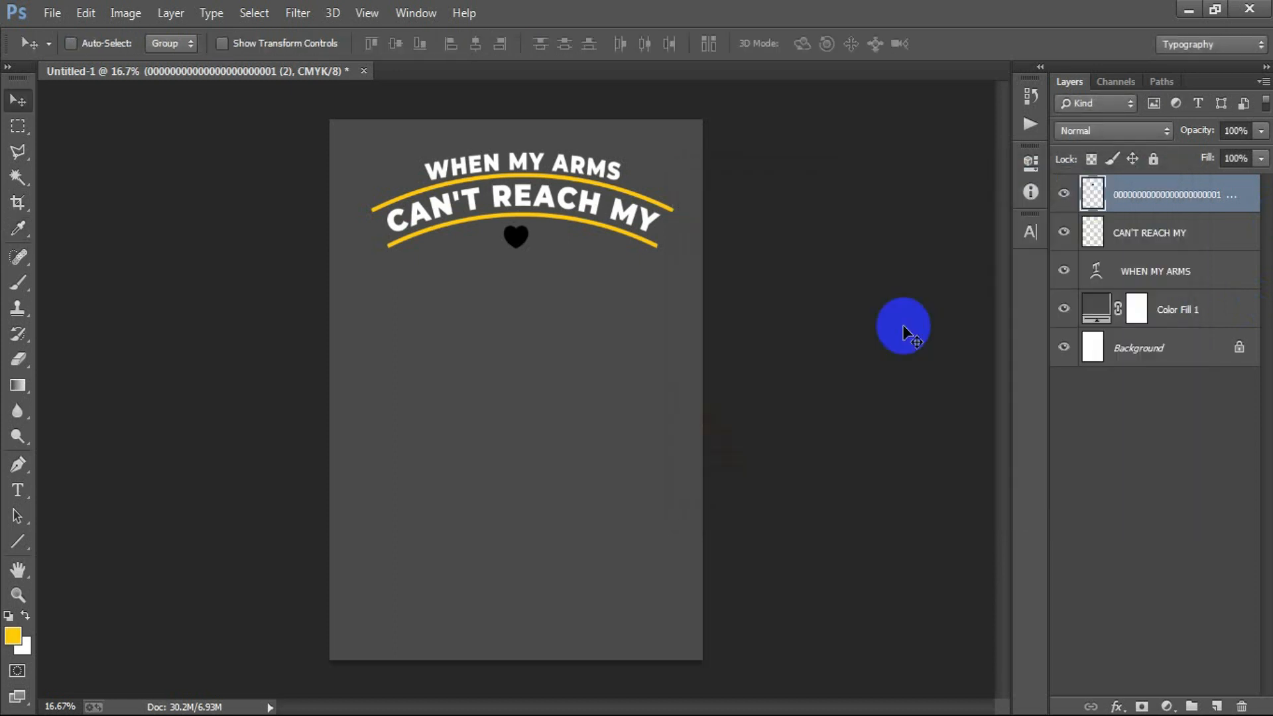
click(1062, 195)
click(1062, 195)
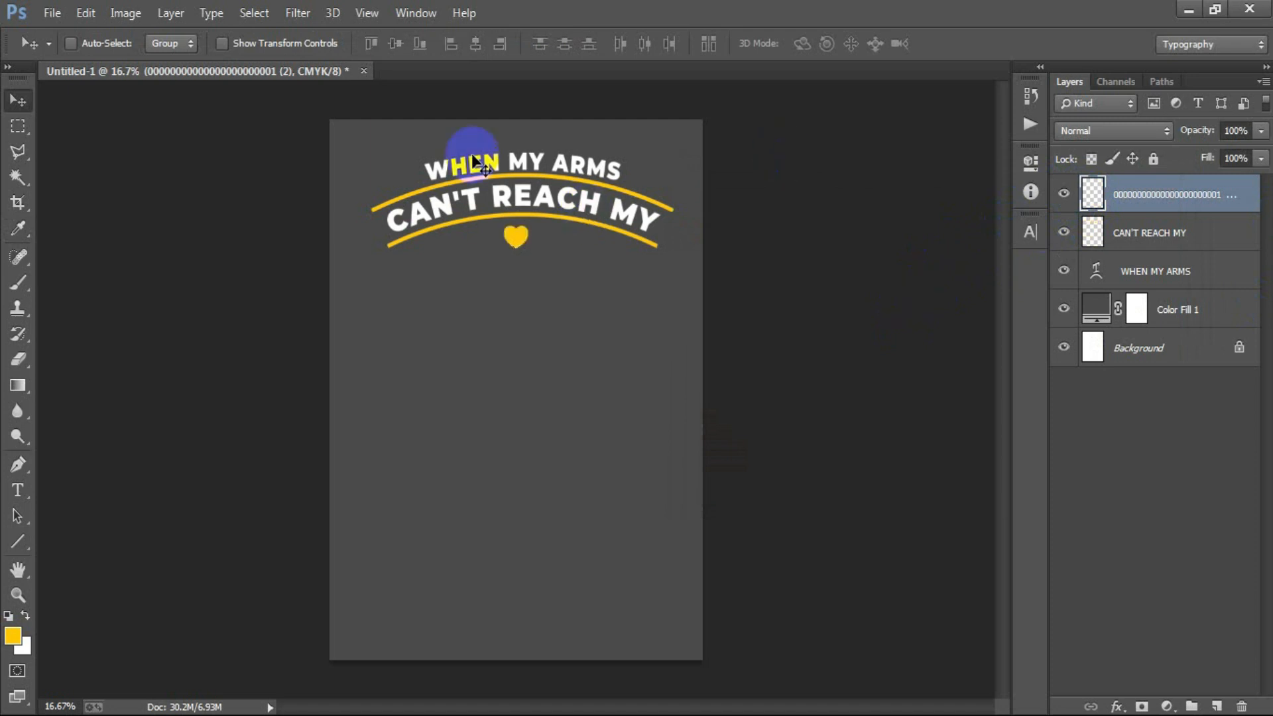
- Open the EPS file of leaf branches, rasterizing it at 300 pixels/inch
click(51, 13)
click(69, 53)
click(908, 171)
double_click(908, 171)
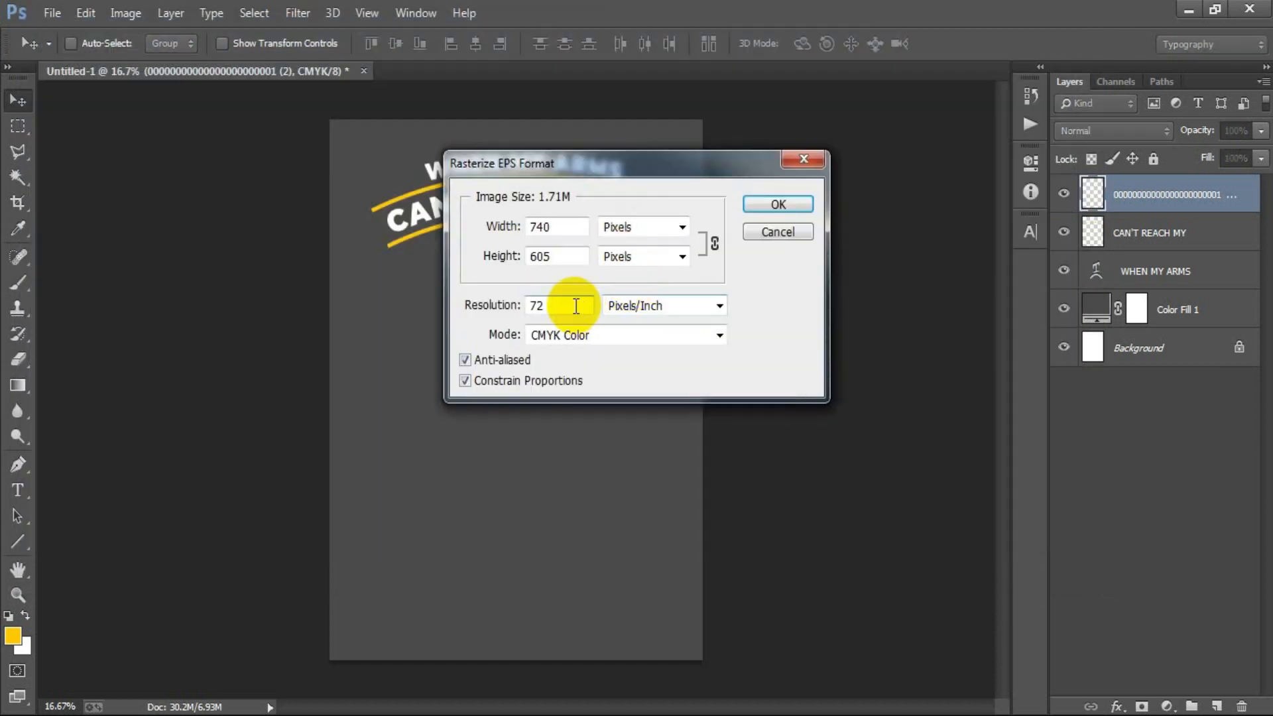
double_click(565, 303)
text(300)
key(Return)
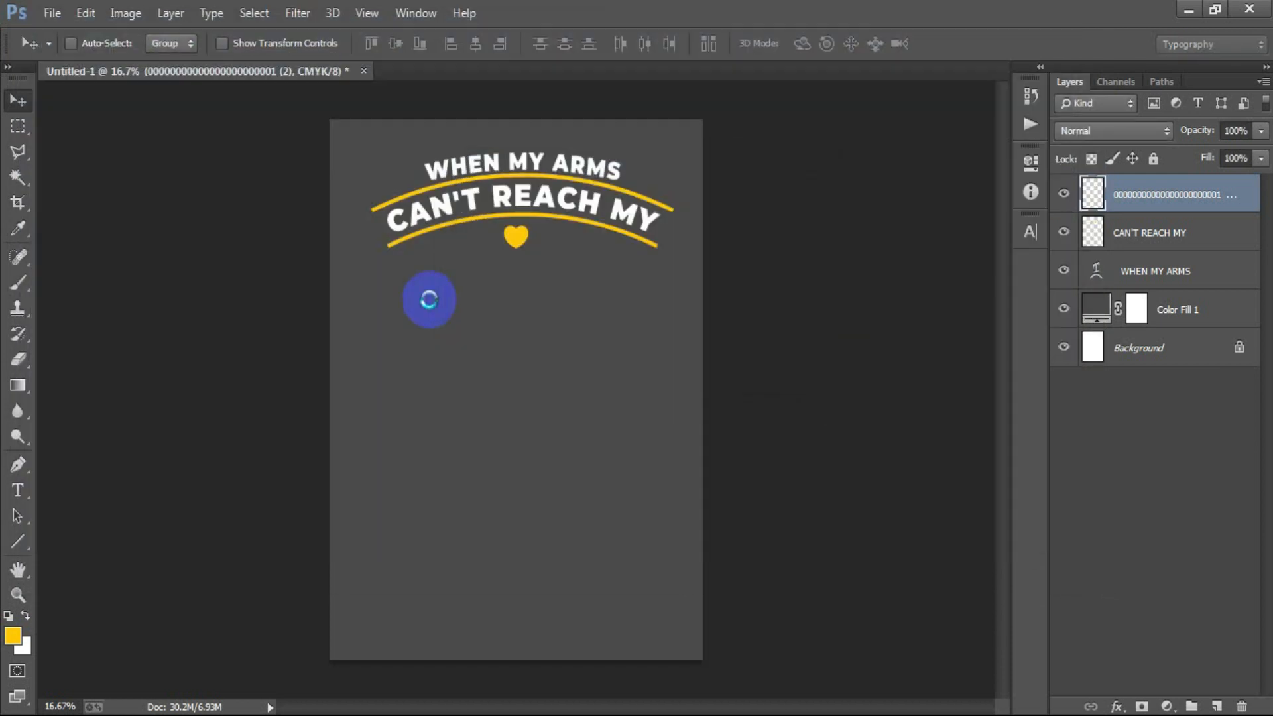
- Bring the seventh branch of the EPS sheet's top row into the poster and close the EPS file without saving
drag(396, 100, 559, 74)
click(17, 127)
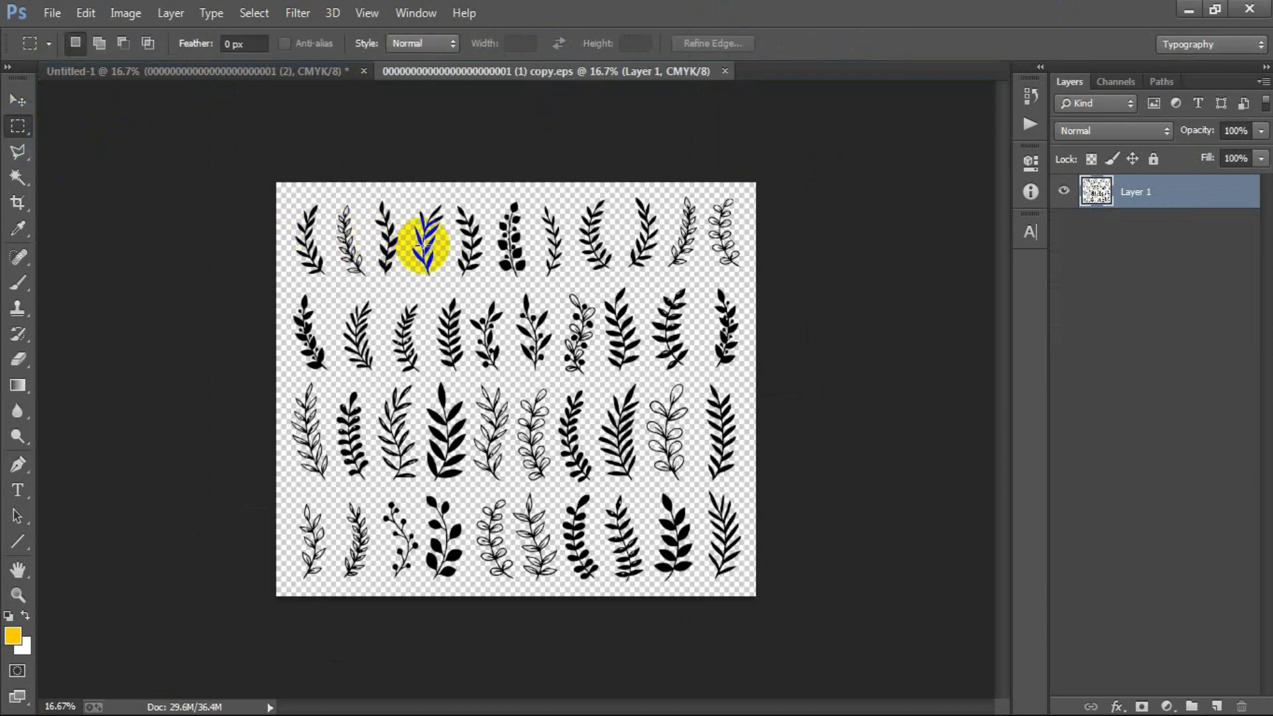
drag(533, 201, 568, 283)
click(16, 101)
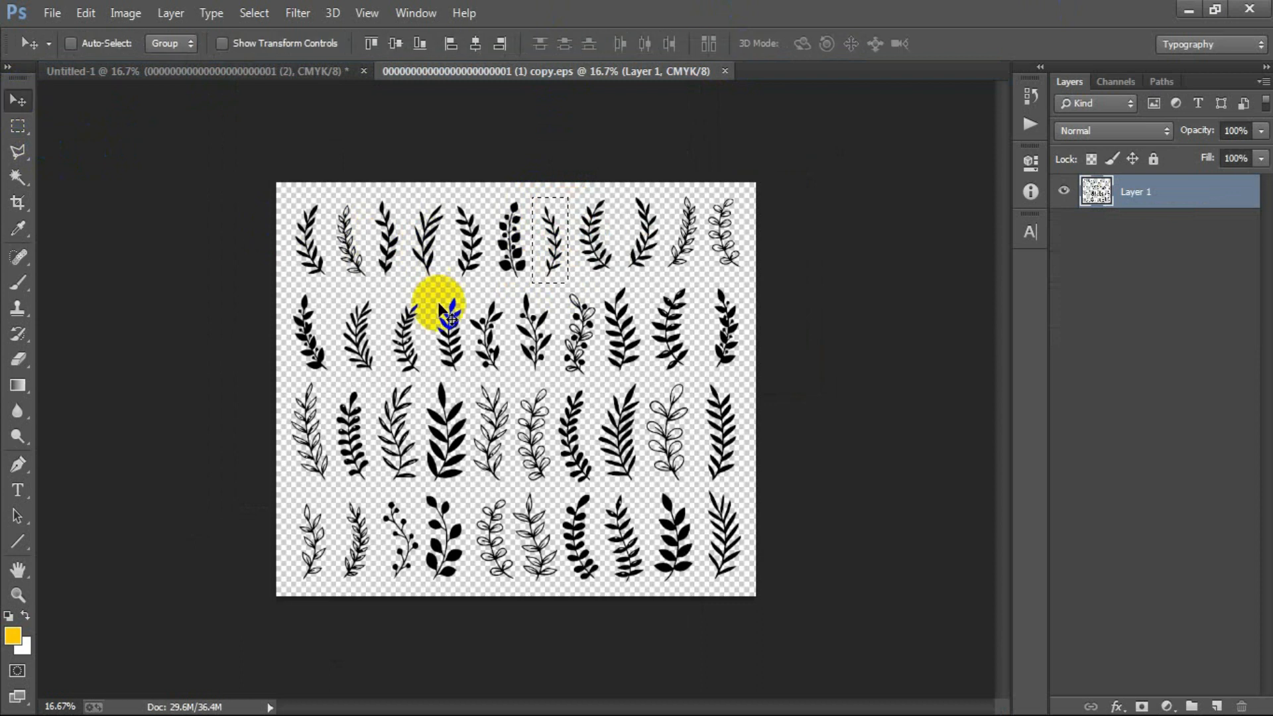
drag(539, 241, 371, 146)
drag(291, 70, 489, 315)
click(613, 70)
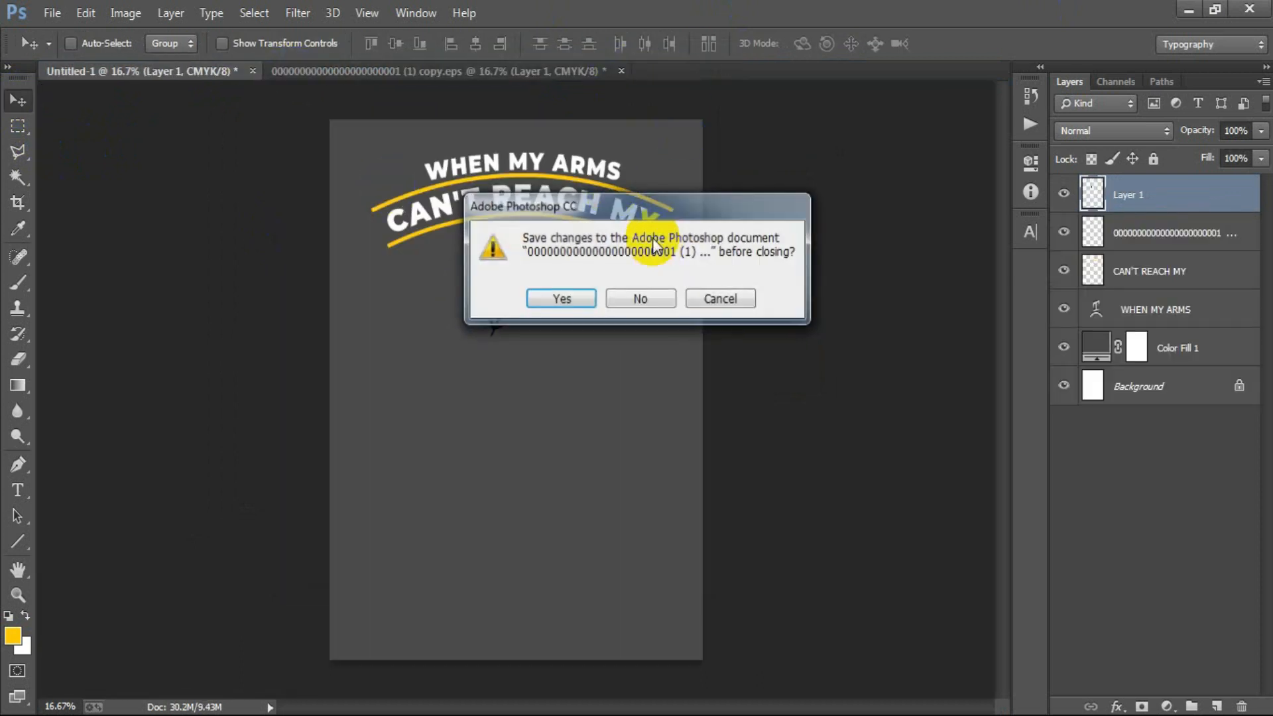
click(629, 298)
- Fill the branch with the yellow foreground color and rotate it about 93° so it lies horizontally
drag(1091, 198, 1086, 214)
ctrl+click(1086, 204)
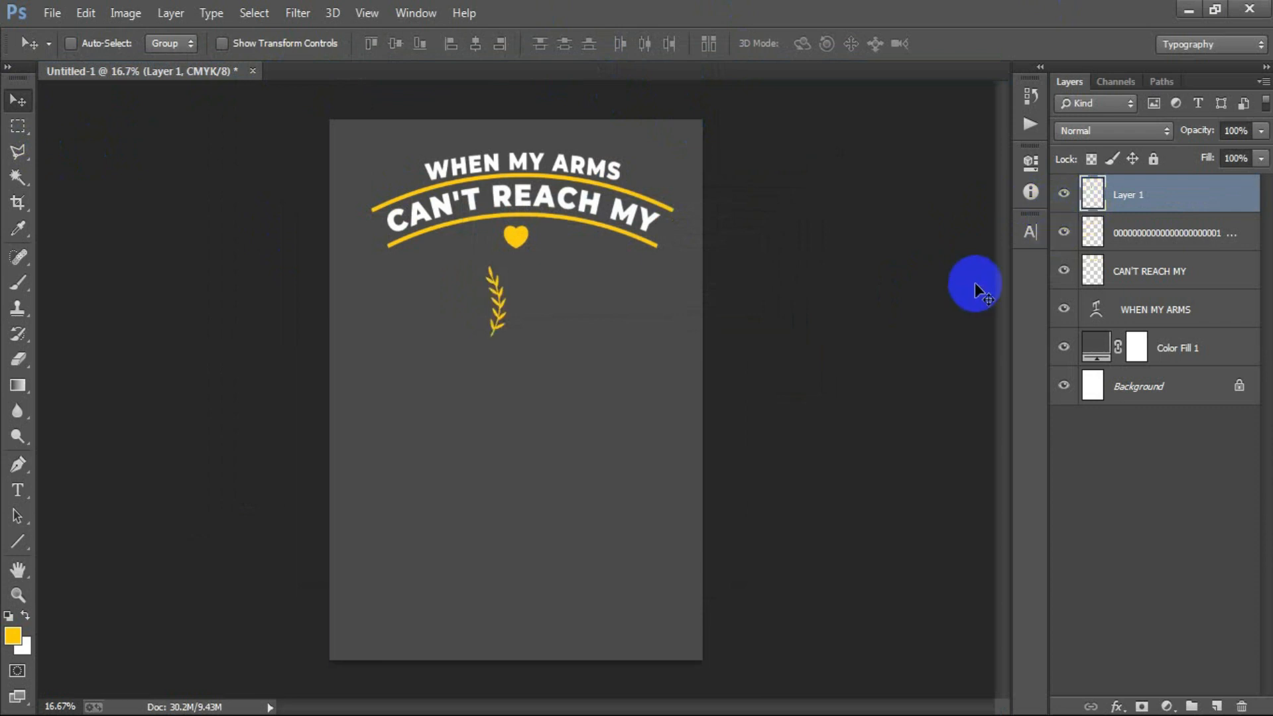
key(ctrl+t)
drag(619, 380, 468, 354)
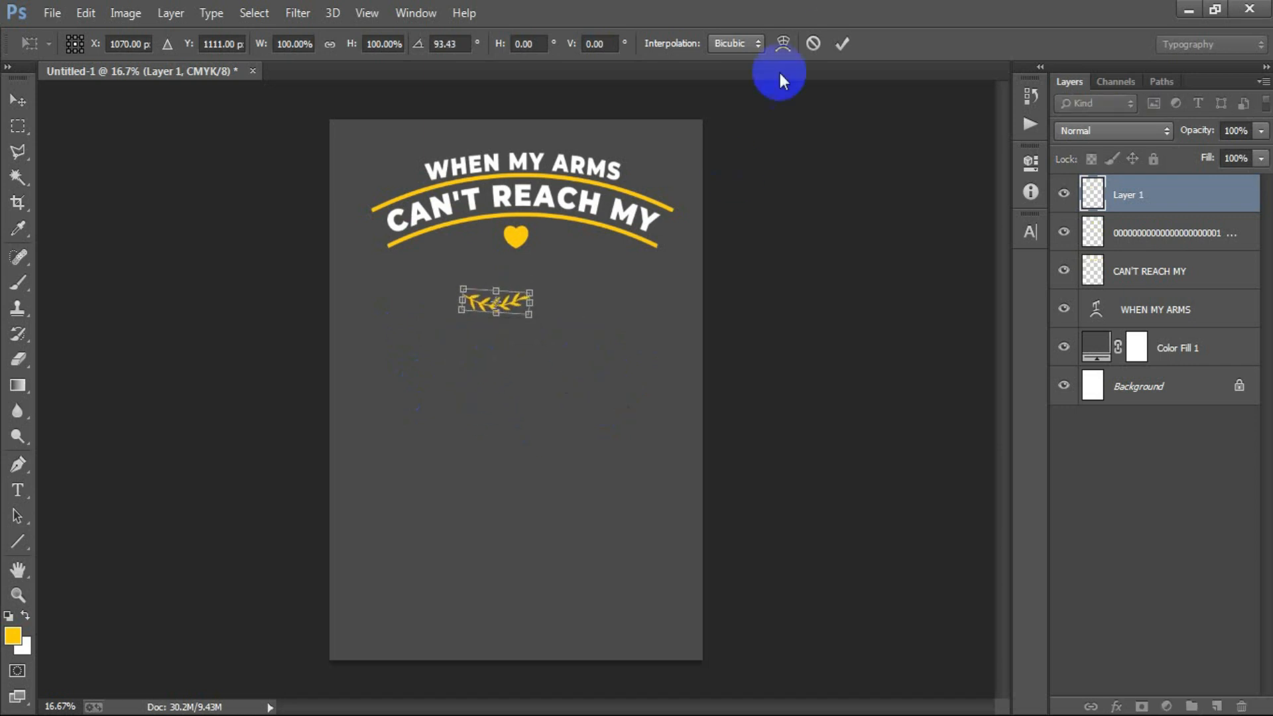
click(842, 43)
- Position the branch just to the right of the heart and rotate it about -5.8°
drag(479, 301, 558, 257)
key(shift+Right)
key(shift+Right)
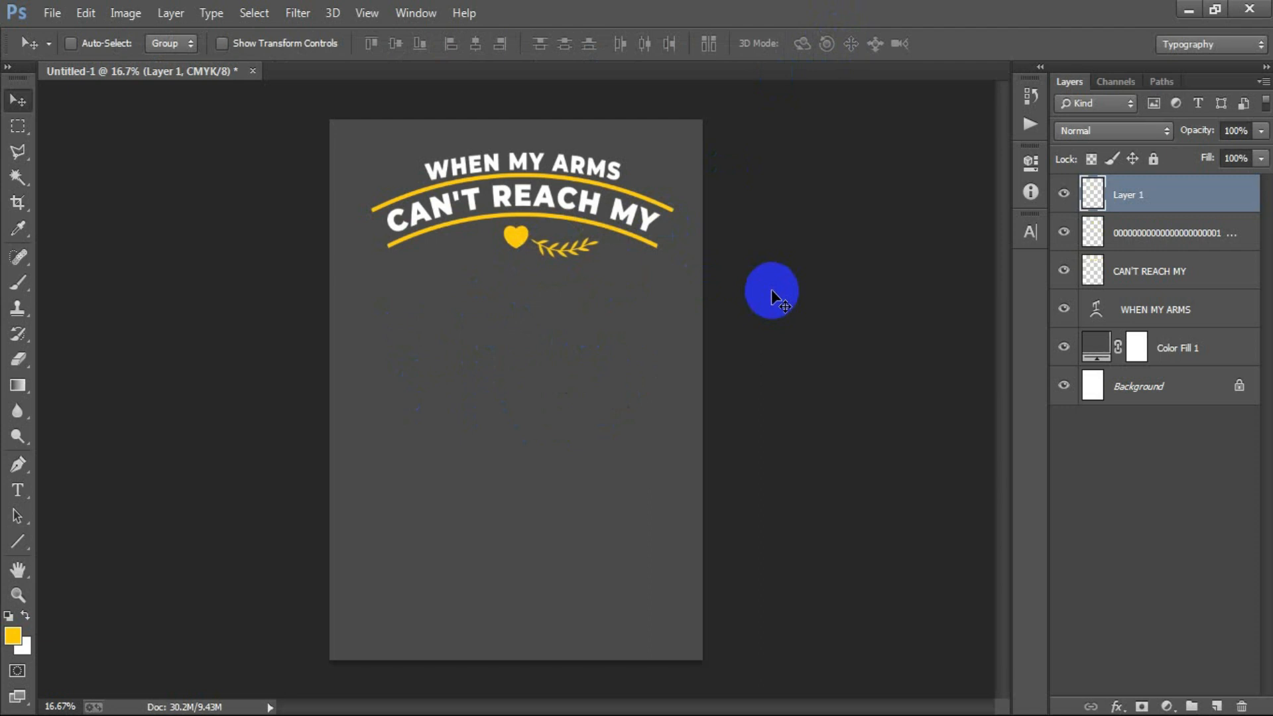
key(ctrl+t)
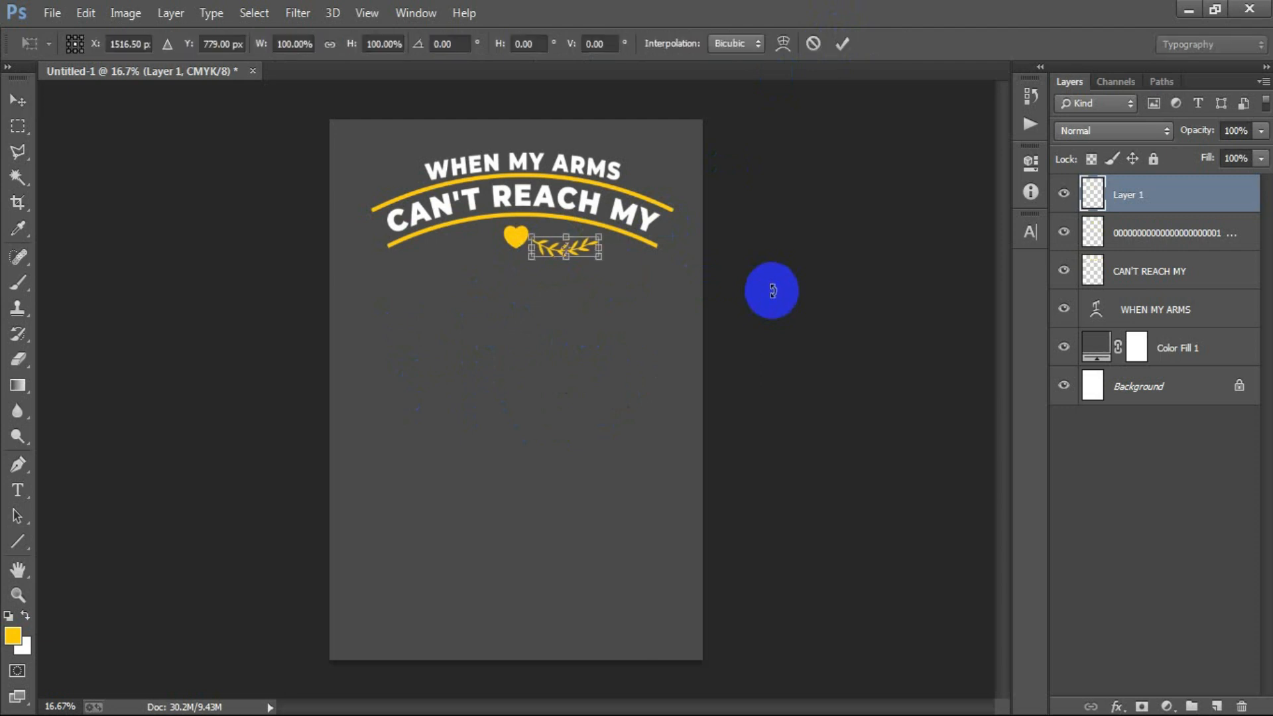
drag(605, 321, 634, 286)
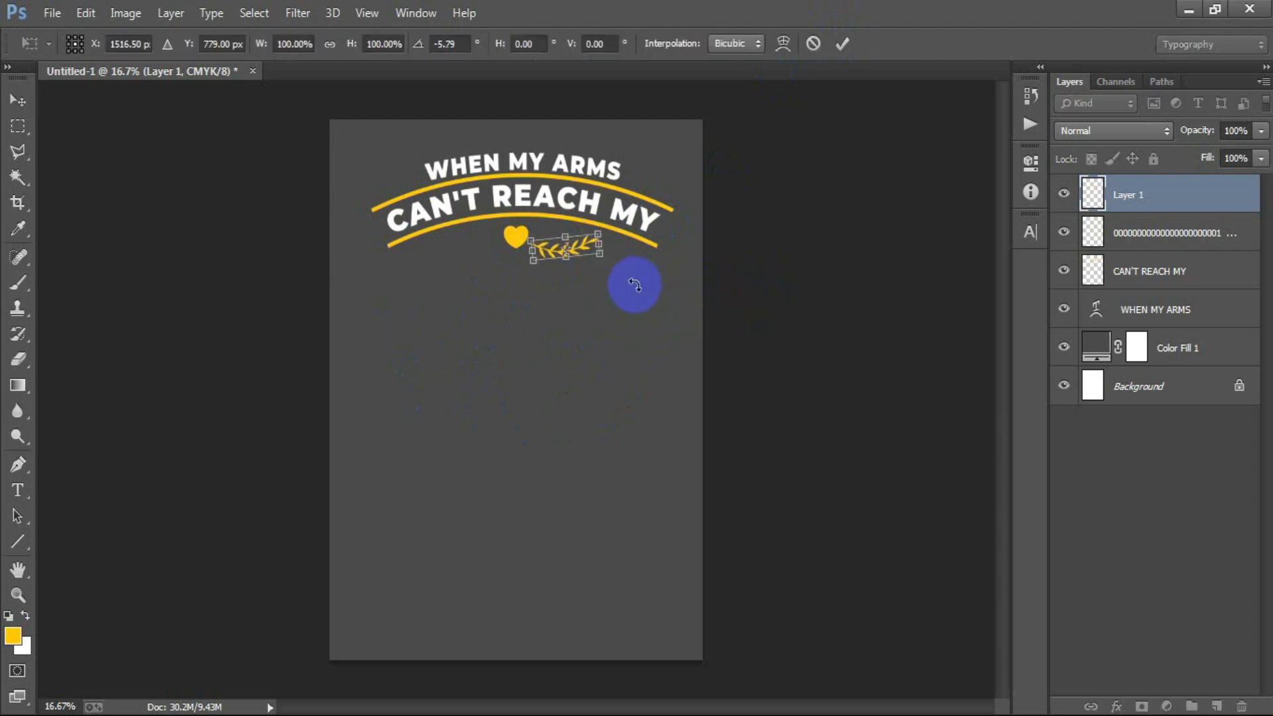
click(841, 43)
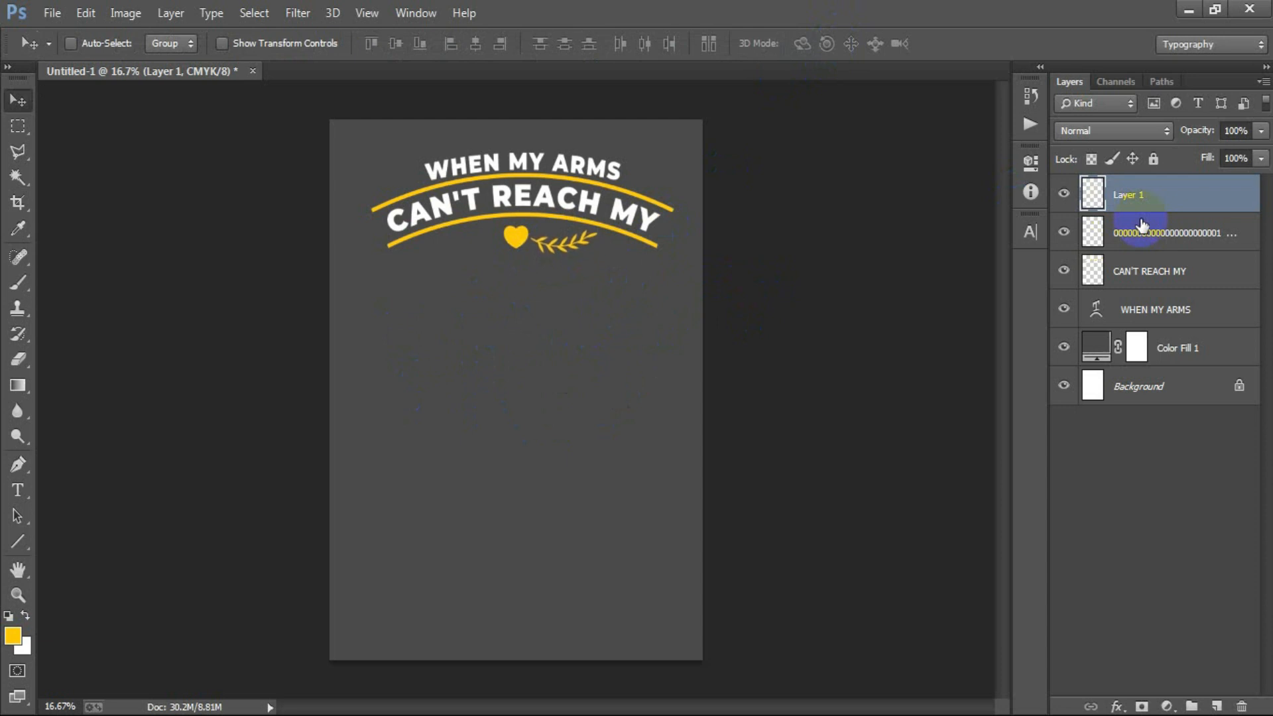
- Duplicate the branch, shift the copy toward the heart's left side and flip it horizontally
key(ctrl+j)
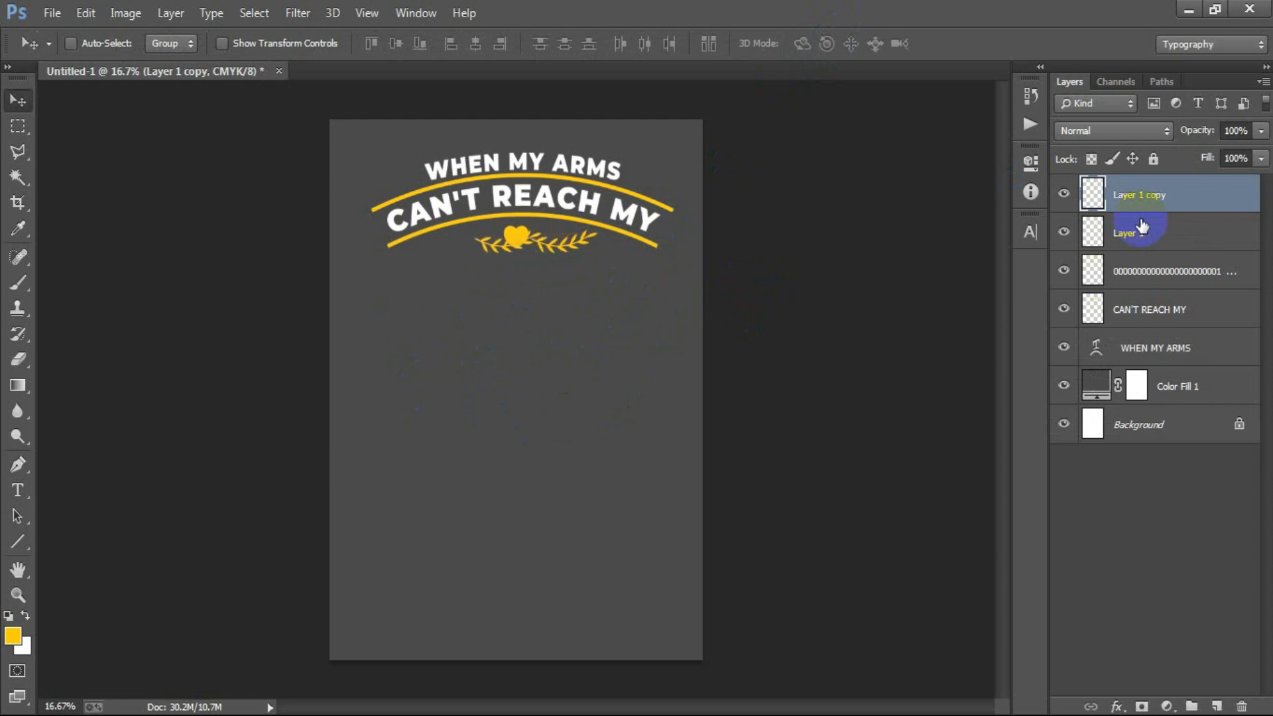
key(ctrl+t)
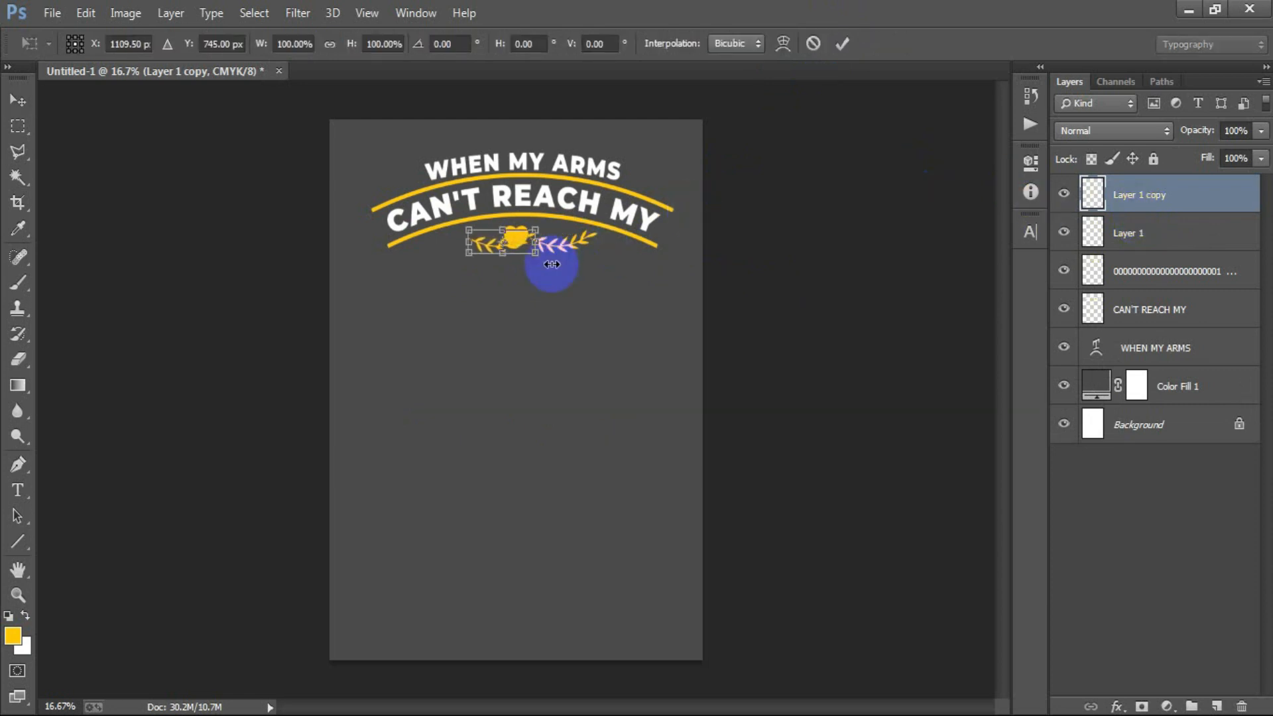
right_click(489, 243)
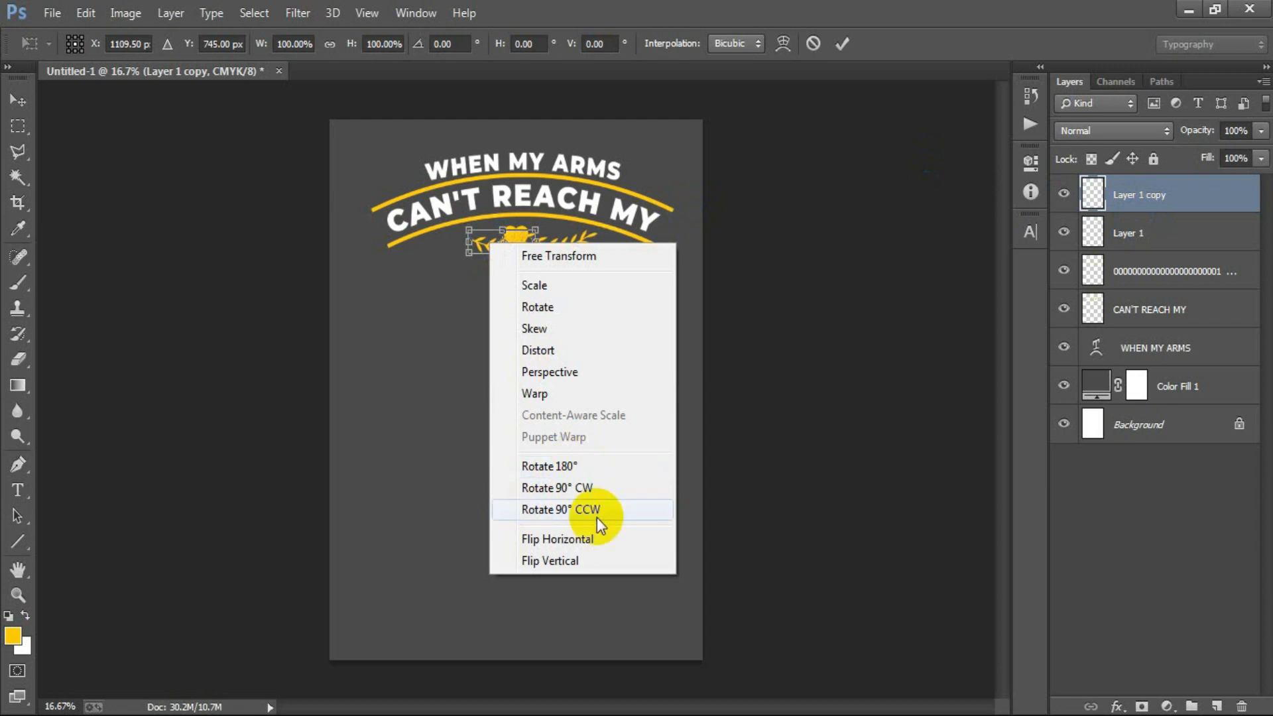
click(604, 541)
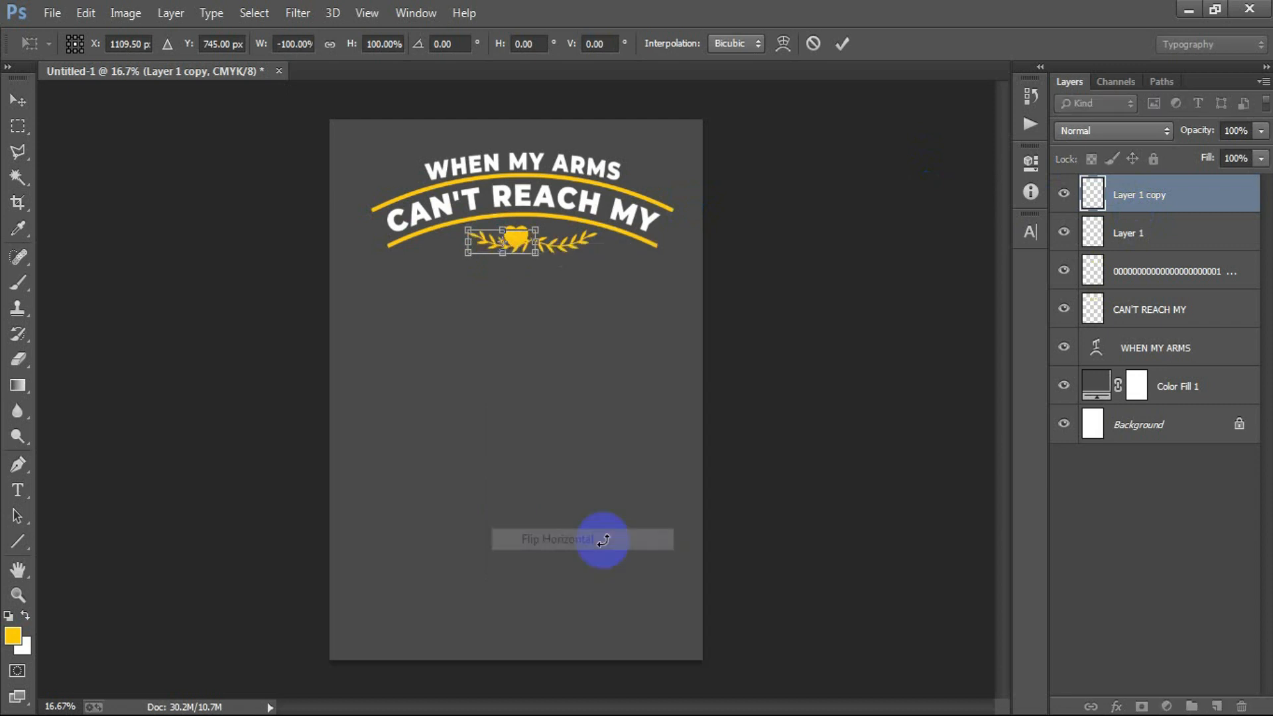
click(842, 44)
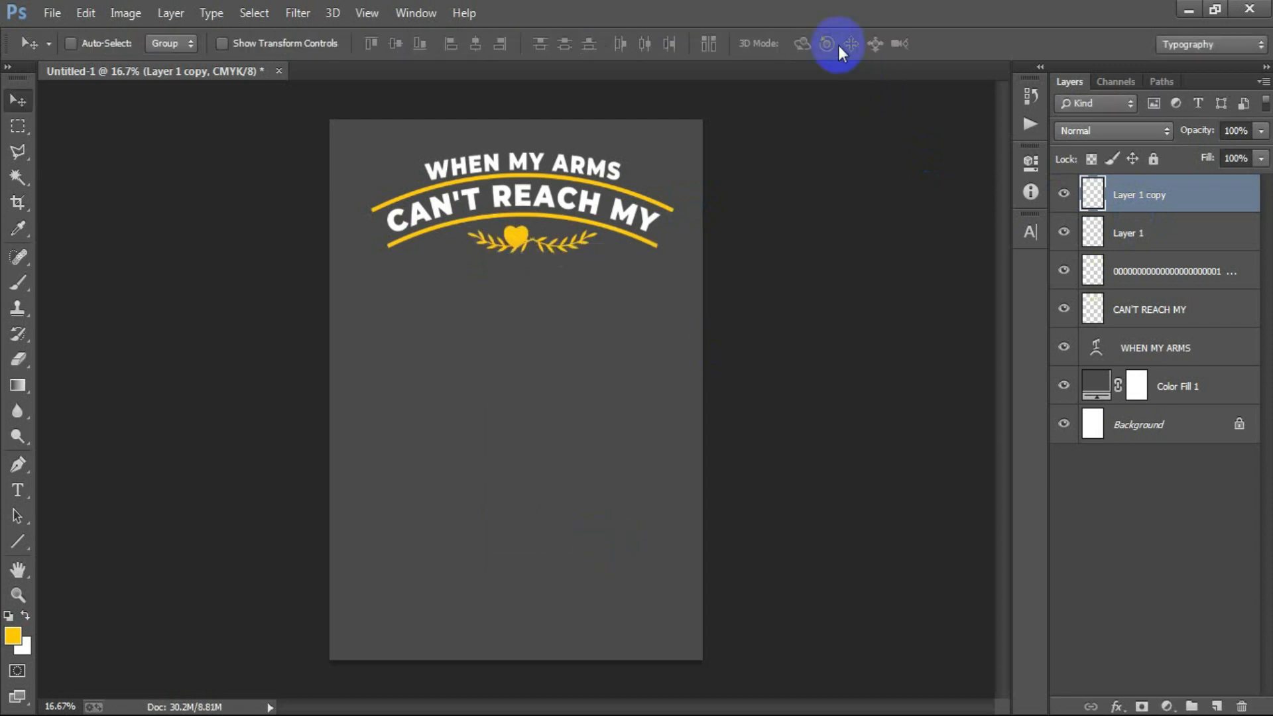
- Nudge the flipped branch to the left of the heart and fine-tune the spacing of both branches around it
key(shift+Left)
key(shift+Left)
key(shift+Left)
key(shift+Left)
key(shift+Left)
key(shift+Left)
key(shift+Left)
key(shift+Left)
key(shift+Left)
key(shift+Left)
key(shift+Left)
key(shift+Left)
key(shift+Left)
key(shift+Left)
key(shift+Left)
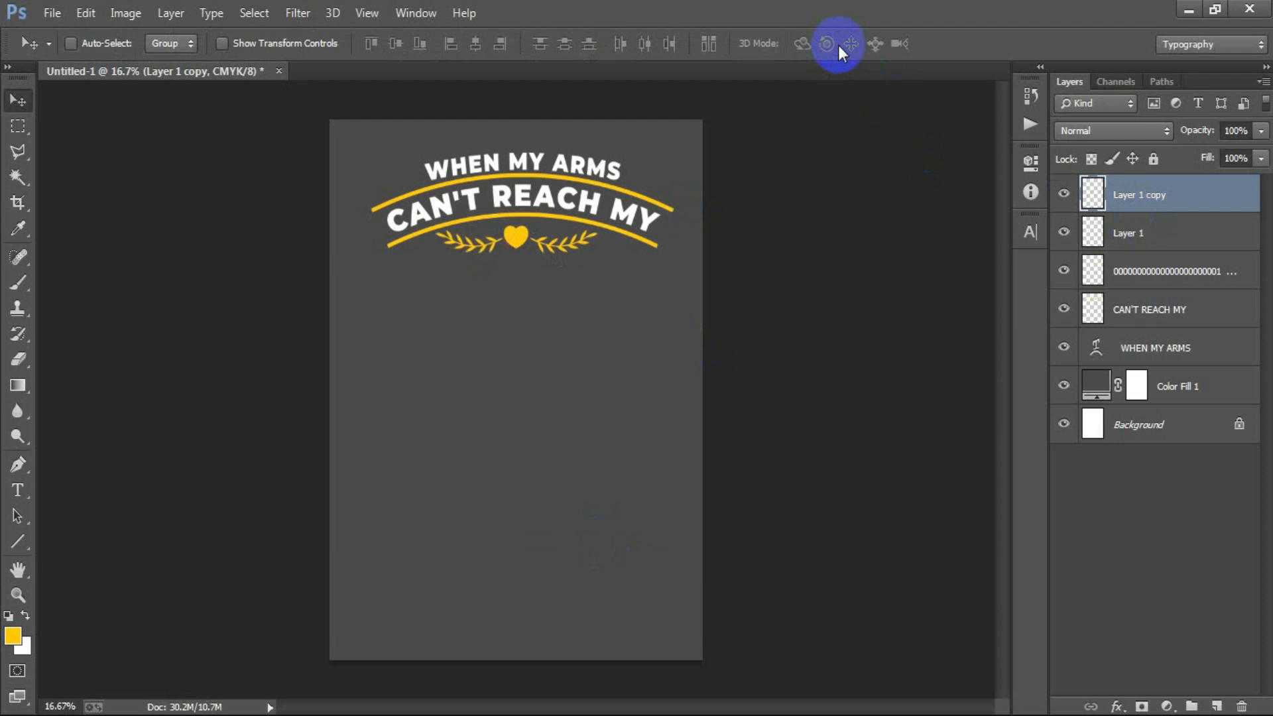
key(shift+Right)
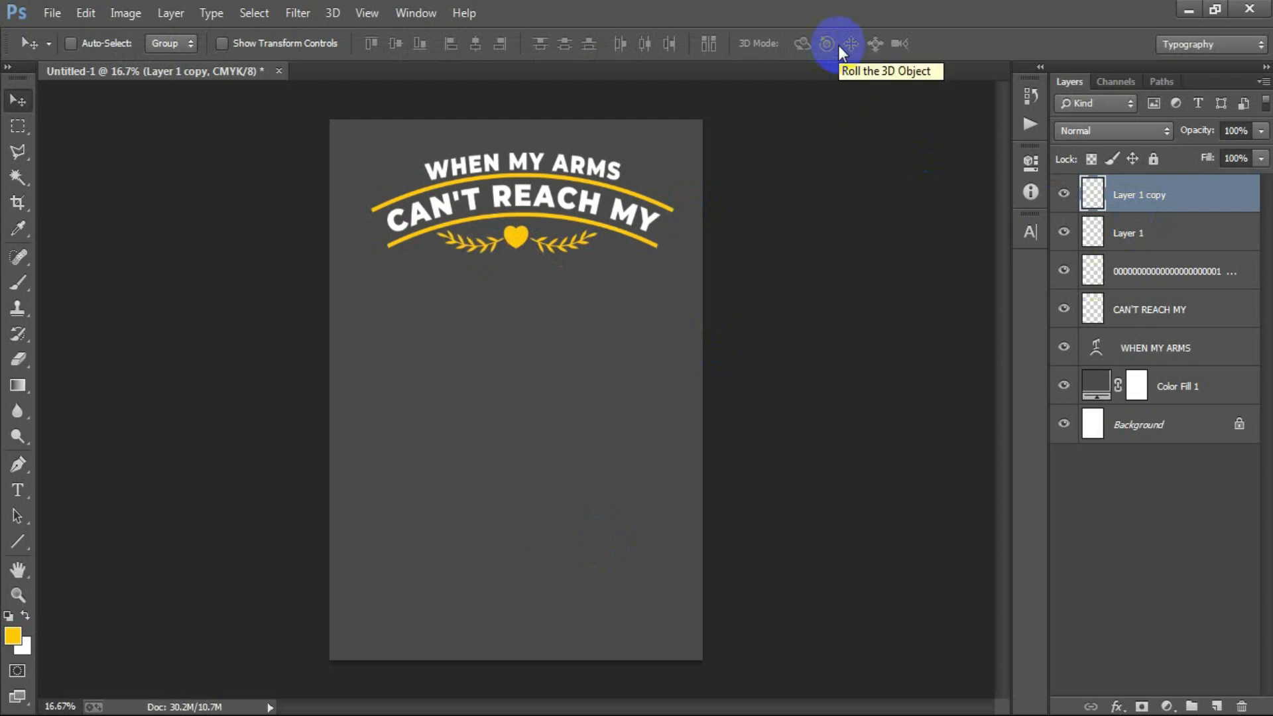
click(1149, 229)
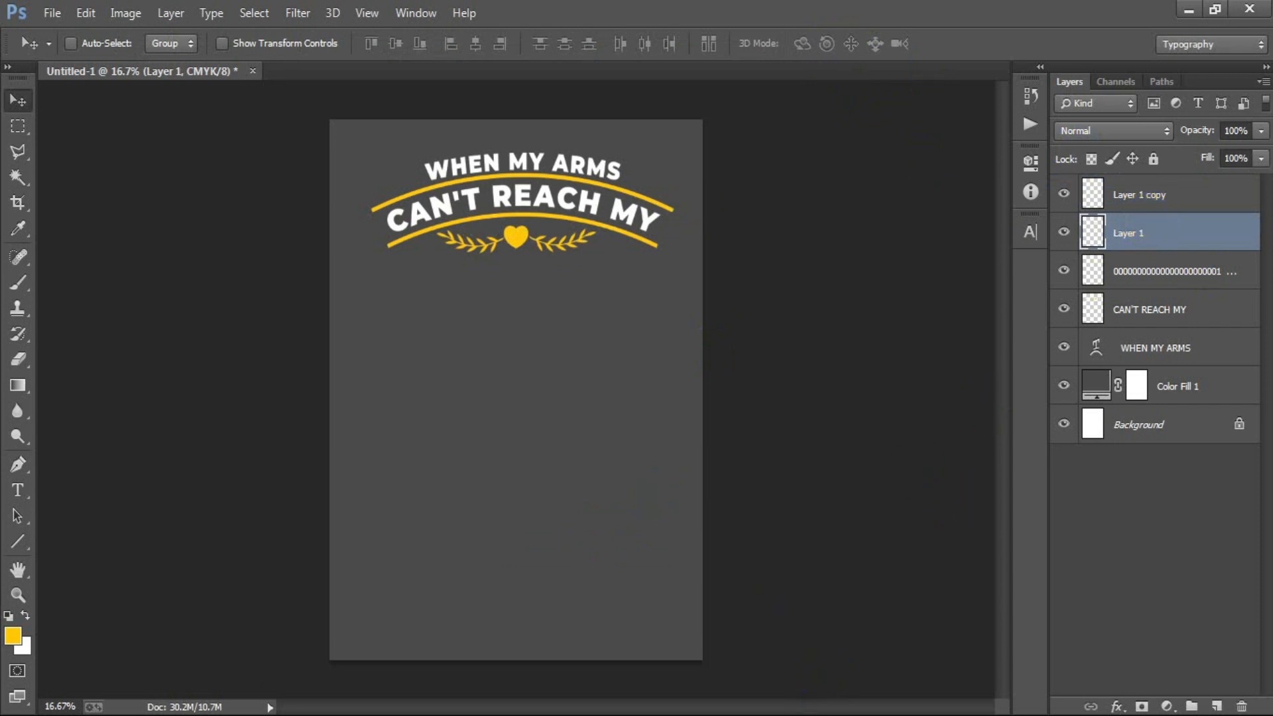
- Add the text GRANDCHILDREN in yellow Montserrat Black on a new top layer, below the heart and branches
click(1130, 193)
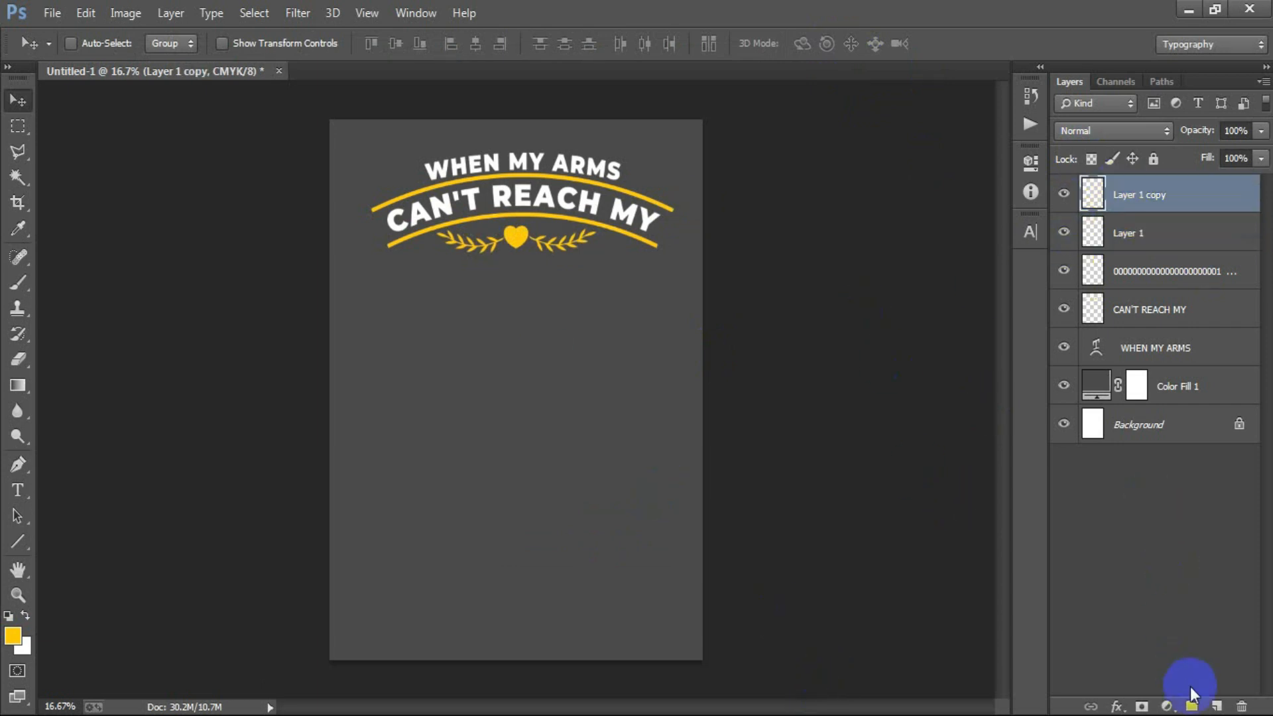
click(1217, 705)
click(18, 490)
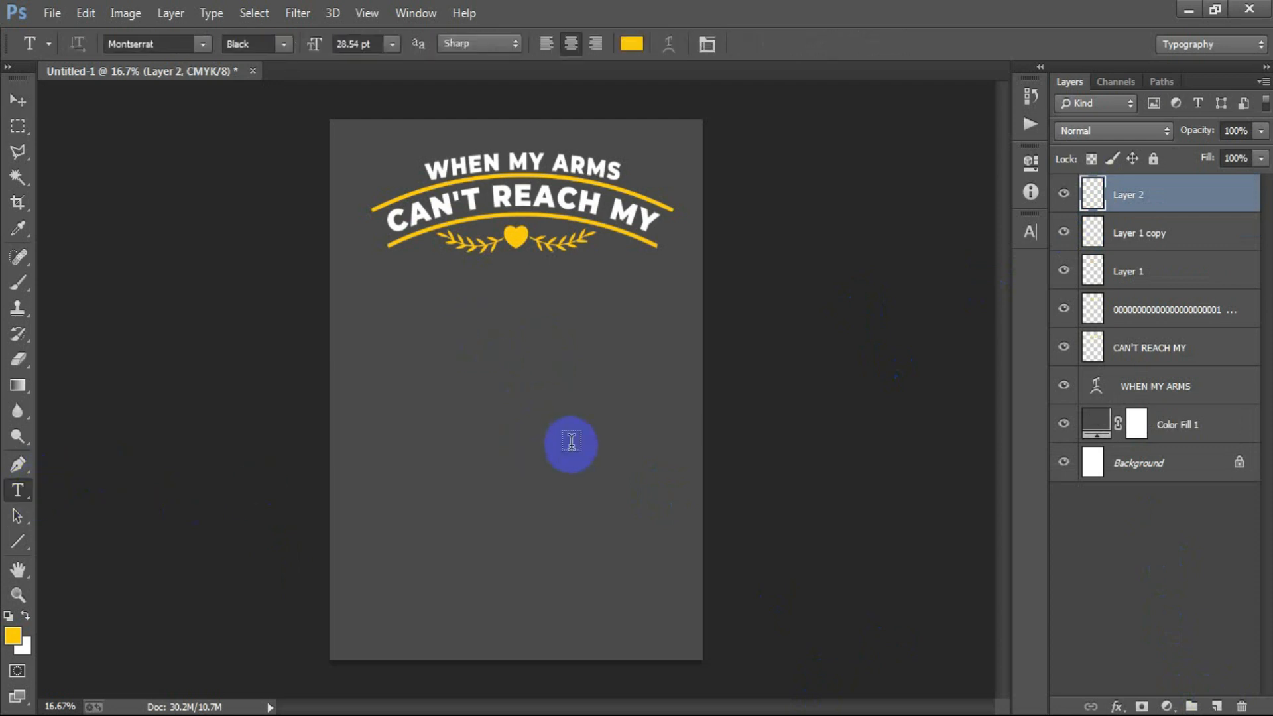
click(474, 337)
text(GRANDCHILDREN)
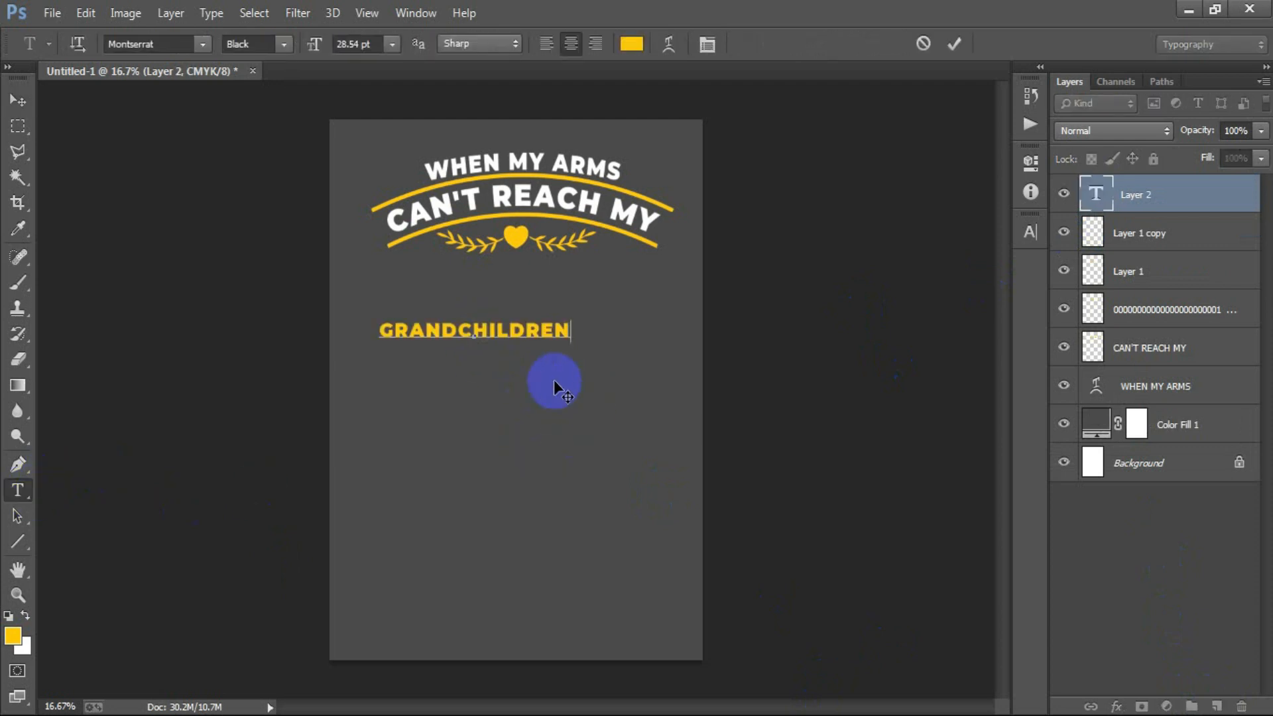
- Move GRANDCHILDREN up beneath the heart and scale it to about 150% width and 204% height
click(18, 100)
drag(452, 328, 521, 306)
key(ctrl+t)
drag(613, 299, 675, 317)
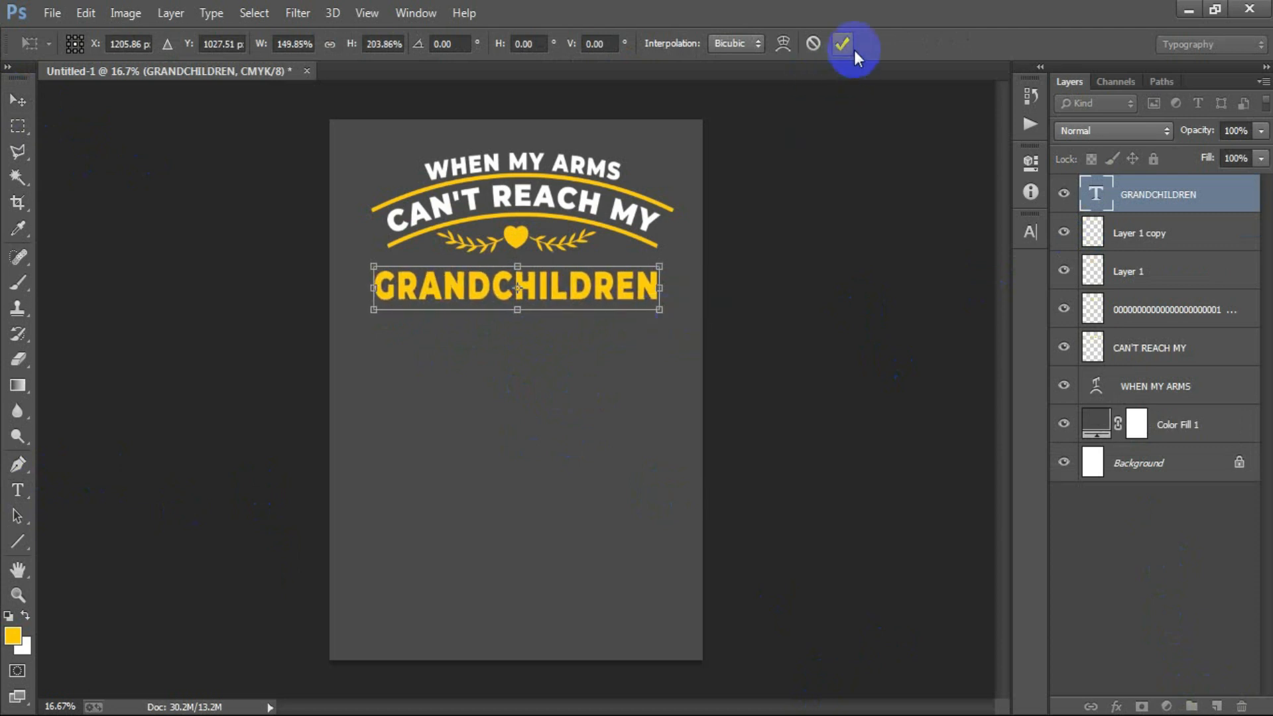
click(854, 49)
- Center GRANDCHILDREN horizontally against the Background layer and nudge it up closer to the branches
ctrl+click(1150, 464)
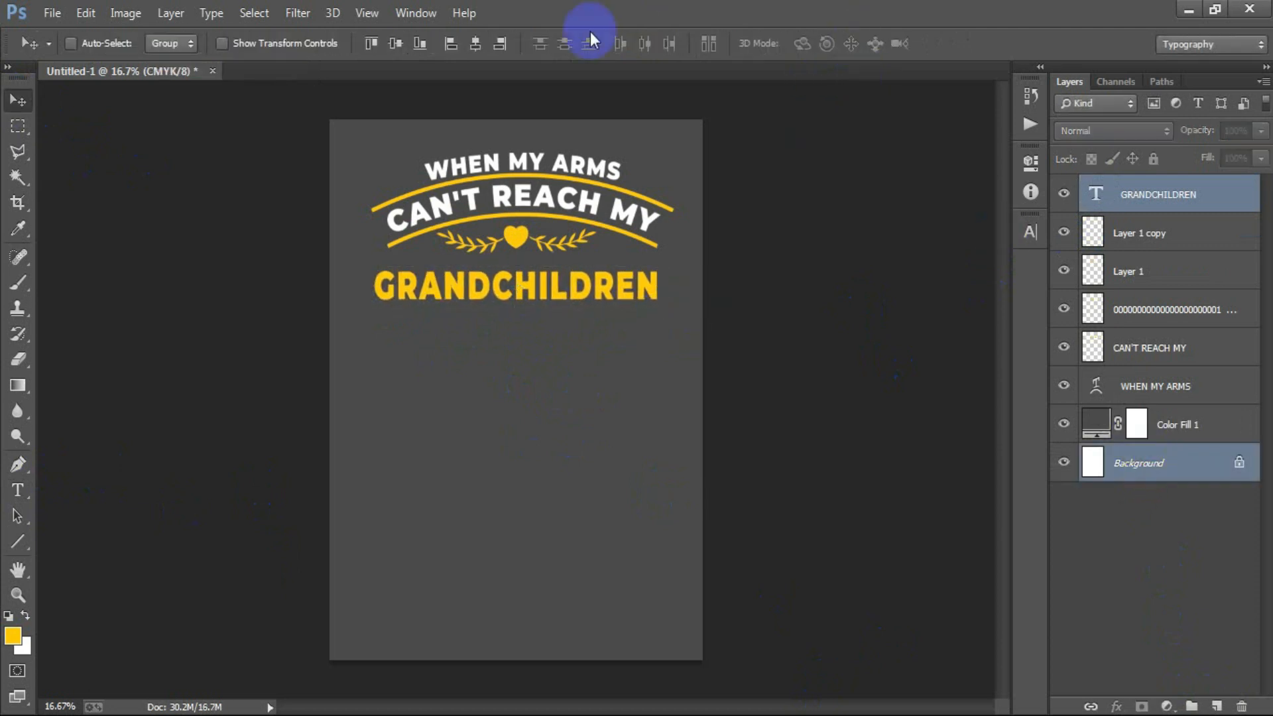
click(1168, 210)
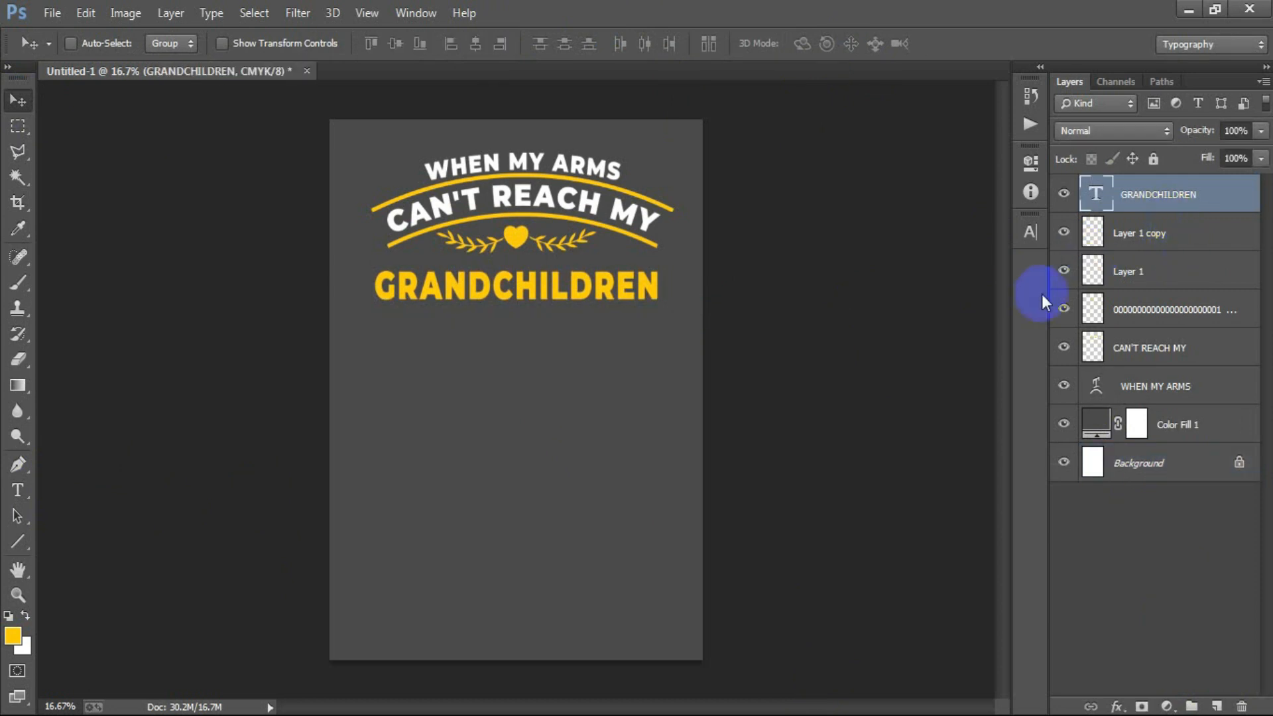
key(shift+Up)
key(shift+Up)
key(shift+Up)
key(shift+Up)
key(shift+Up)
key(shift+Up)
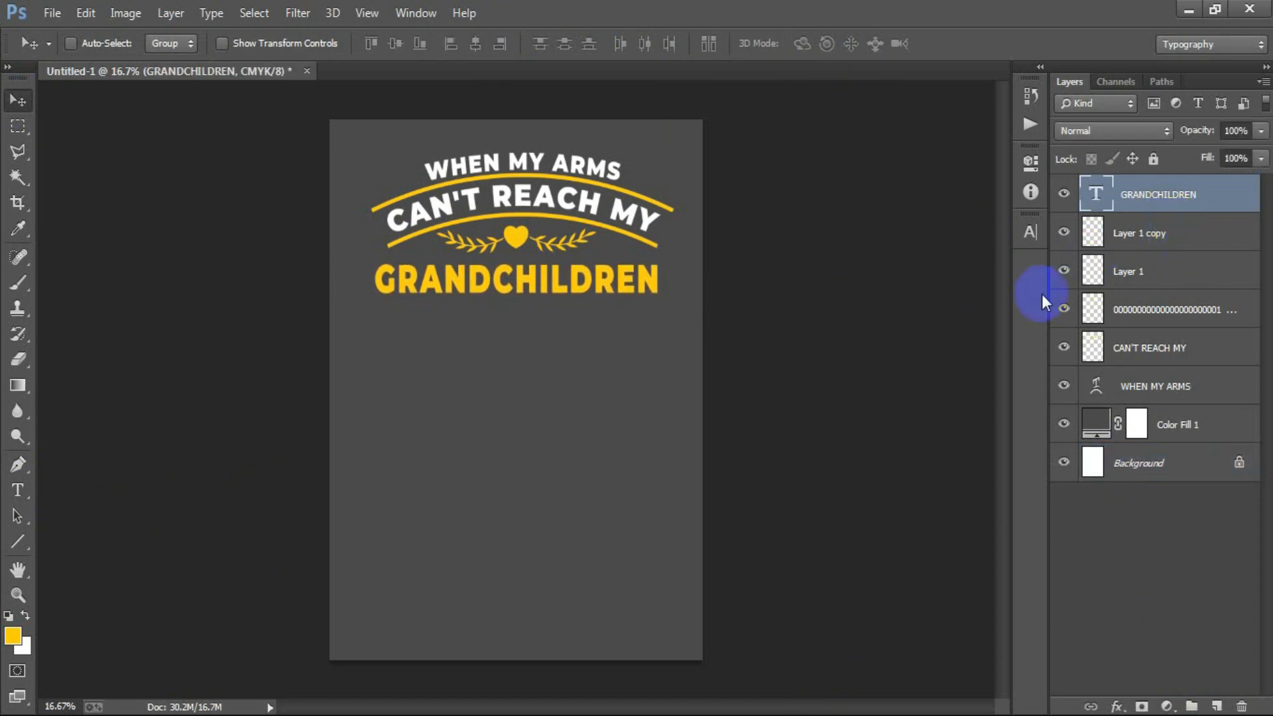
- Warp the GRANDCHILDREN text with a horizontal Bulge at +6% bend
double_click(1098, 195)
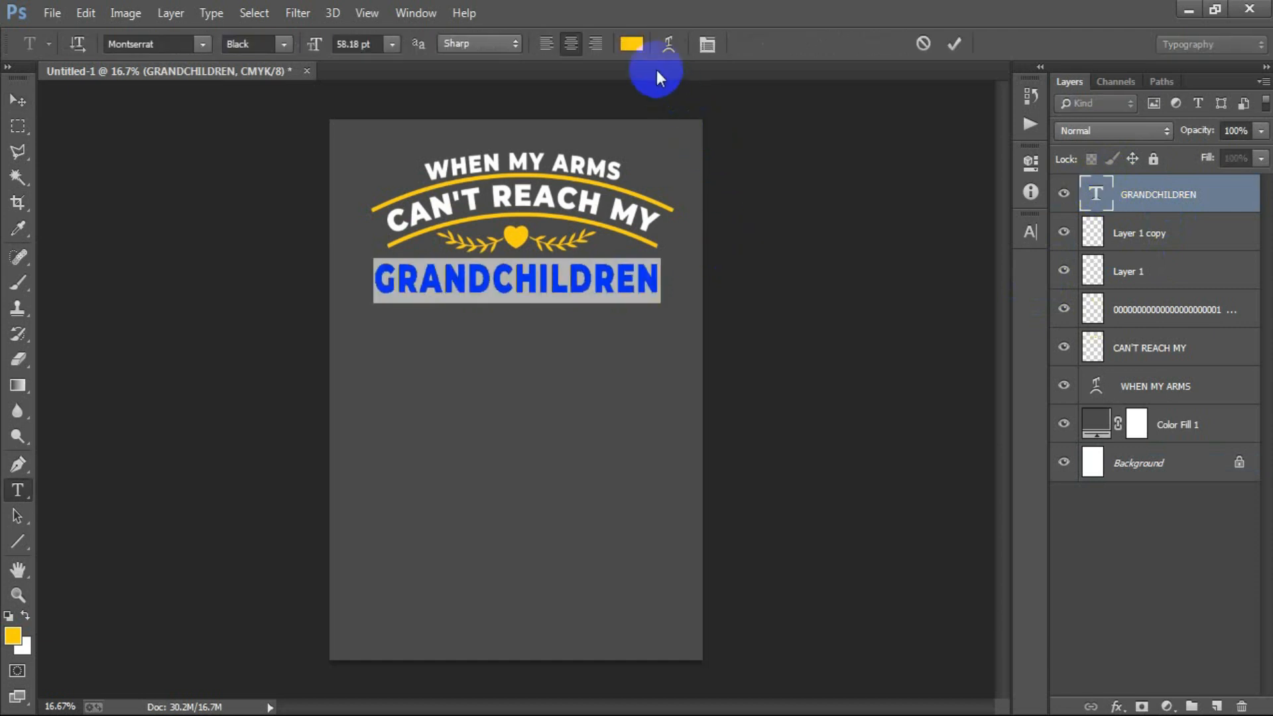
click(667, 47)
click(766, 200)
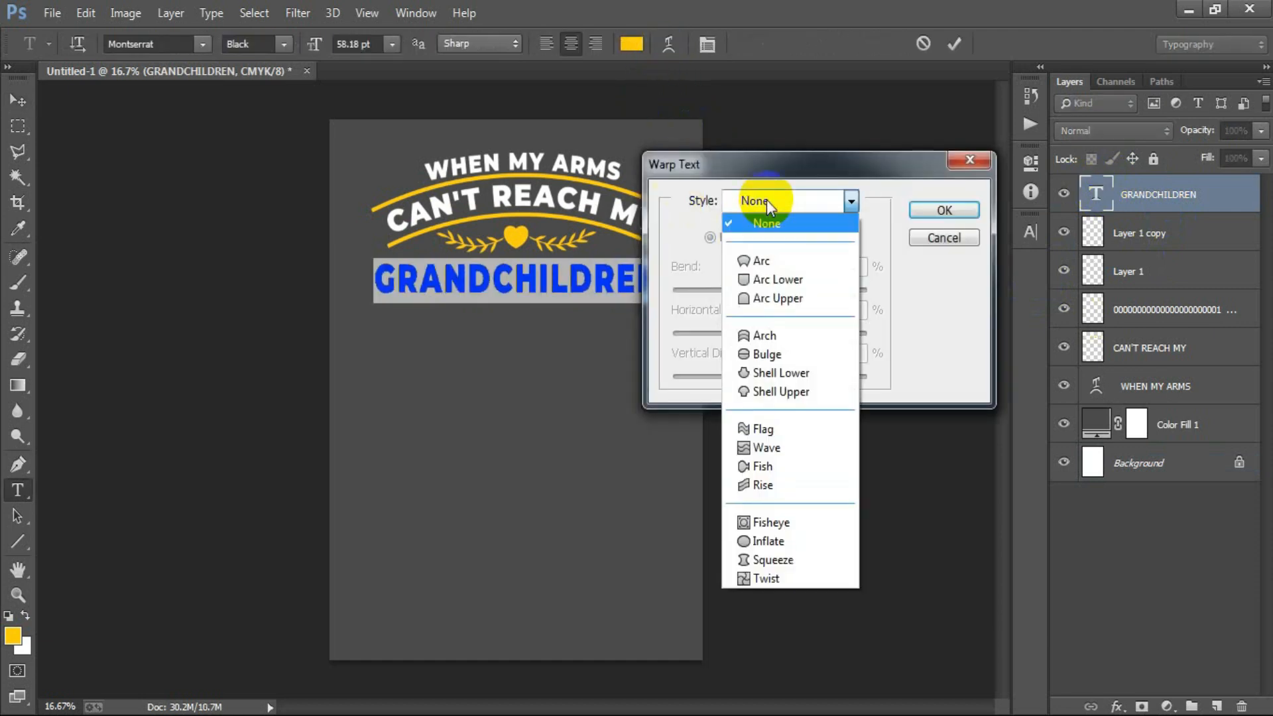
click(758, 331)
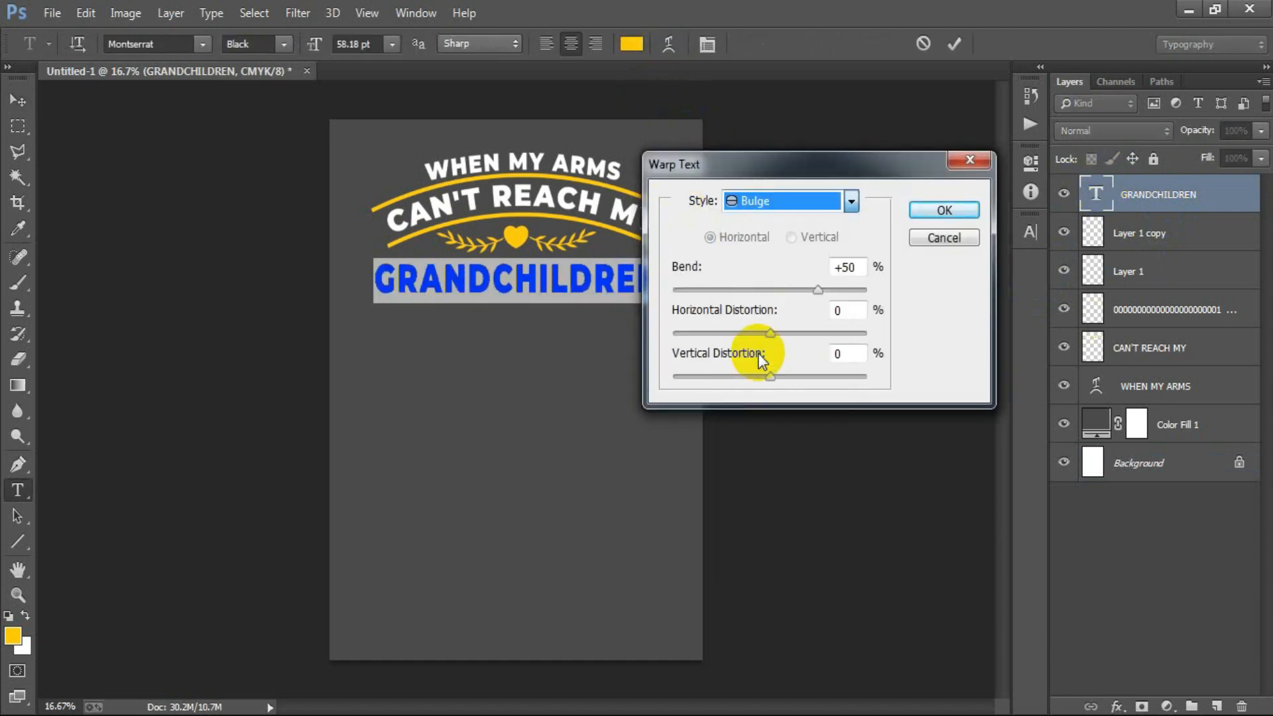
click(849, 268)
text(6)
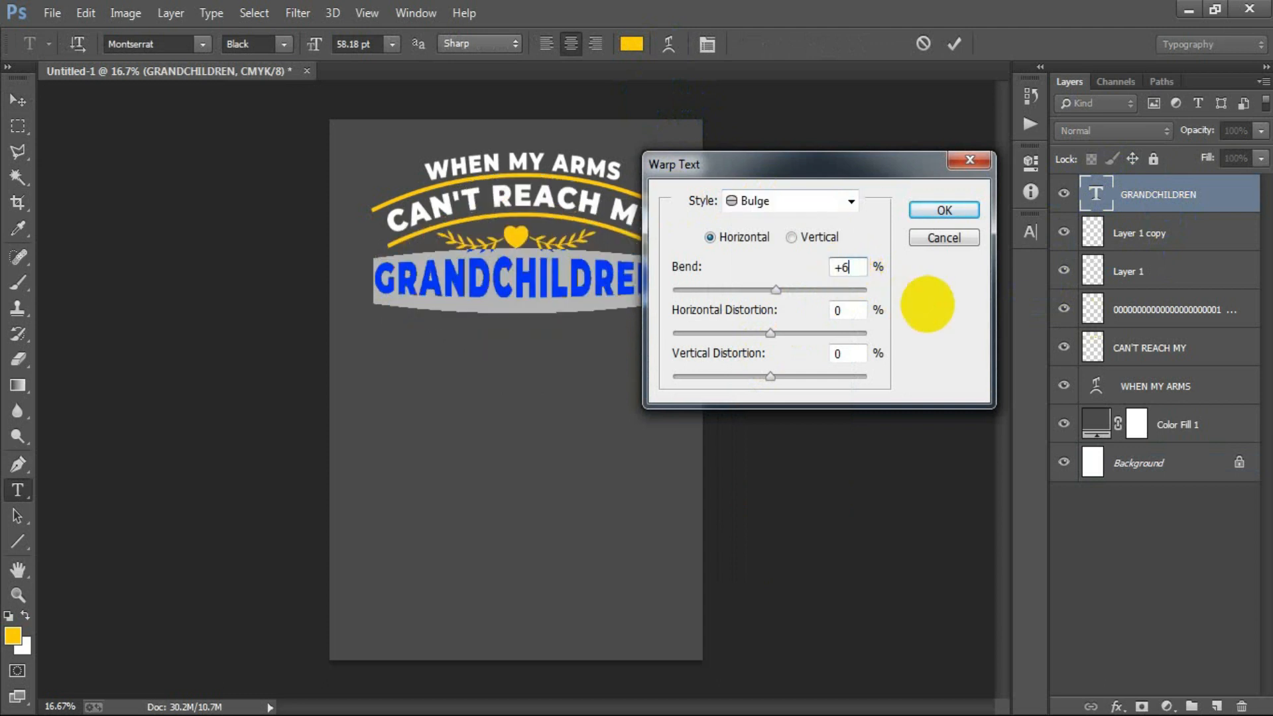
click(943, 217)
click(952, 45)
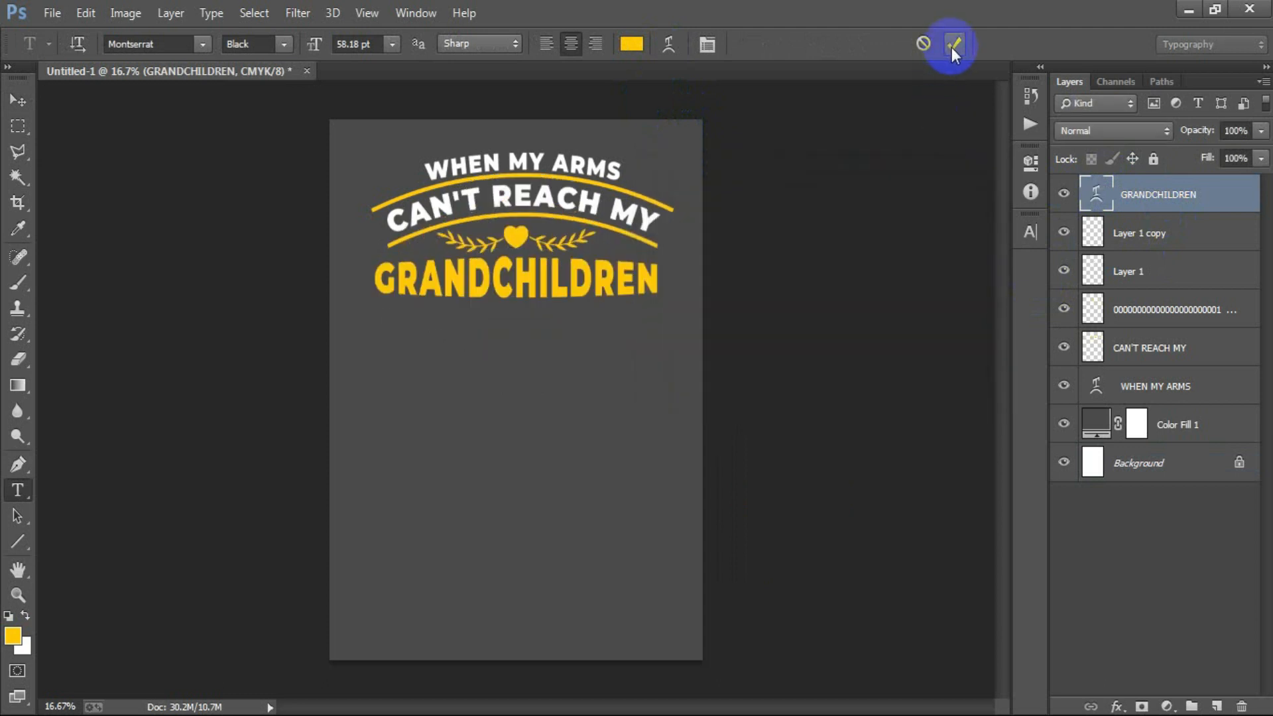
key(v)
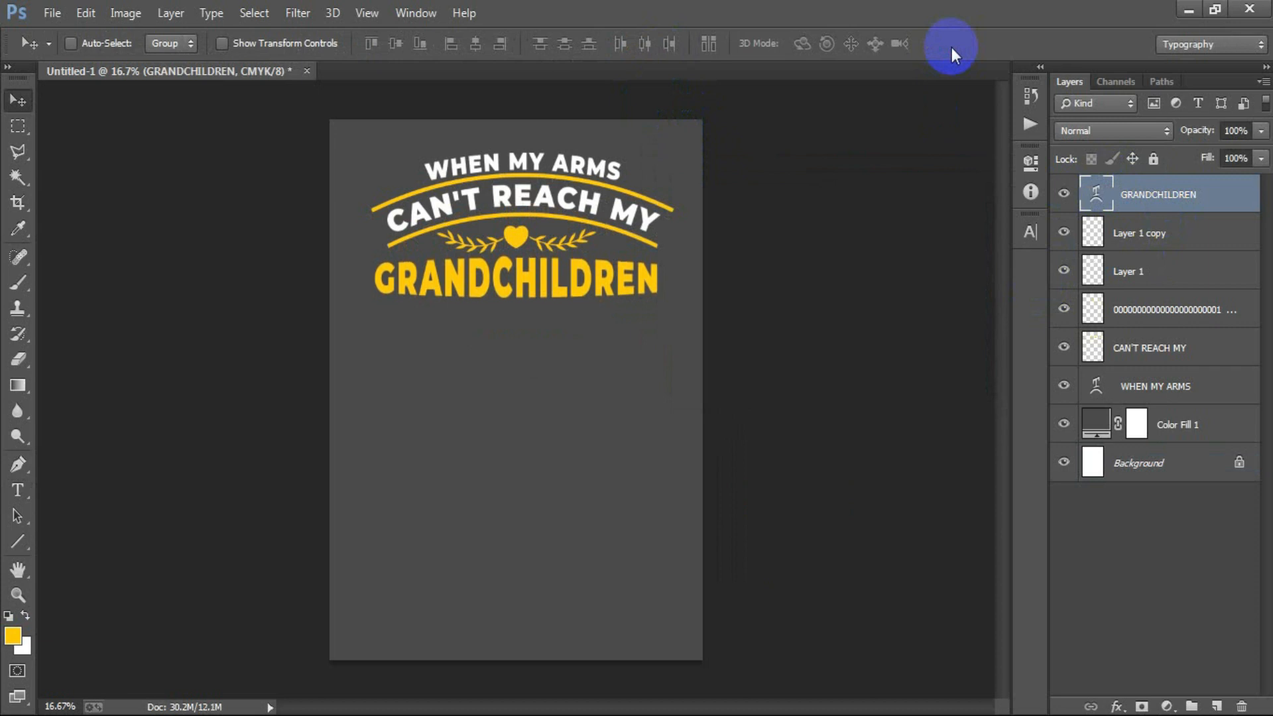
- Align the warped GRANDCHILDREN text horizontally with the Background layer and scale it down slightly
ctrl+click(1145, 463)
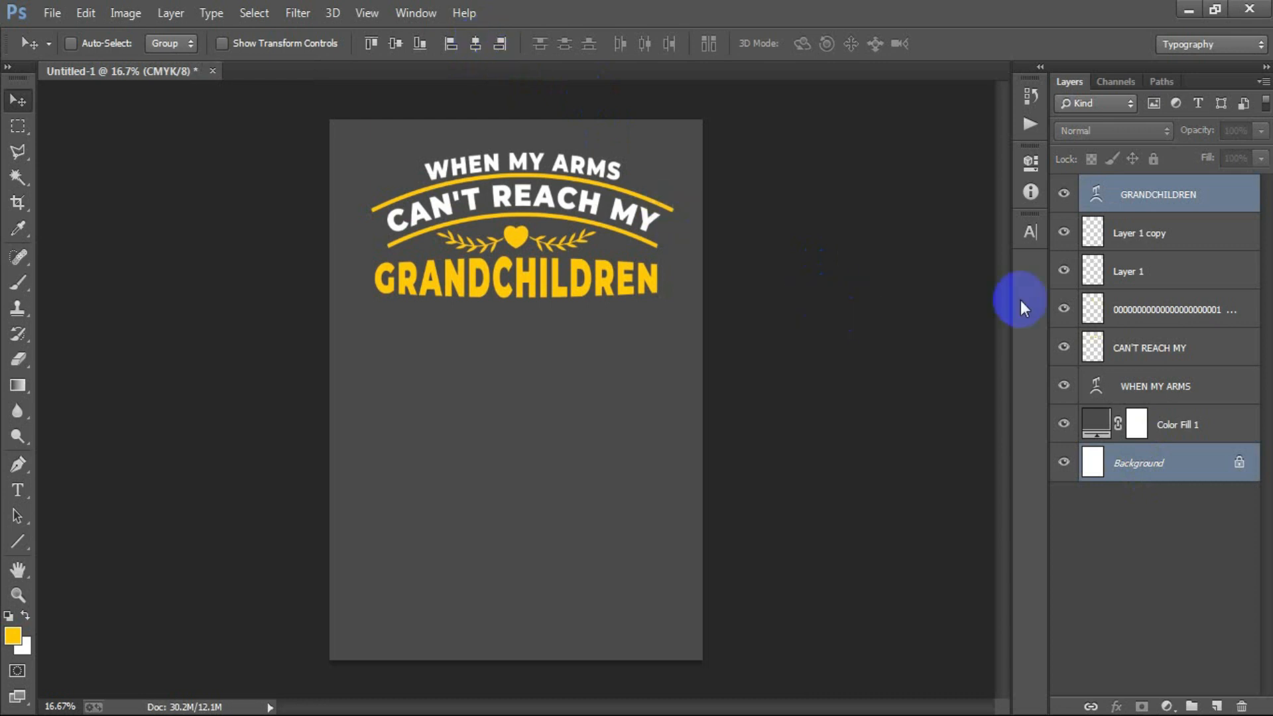
click(1127, 207)
key(ctrl+t)
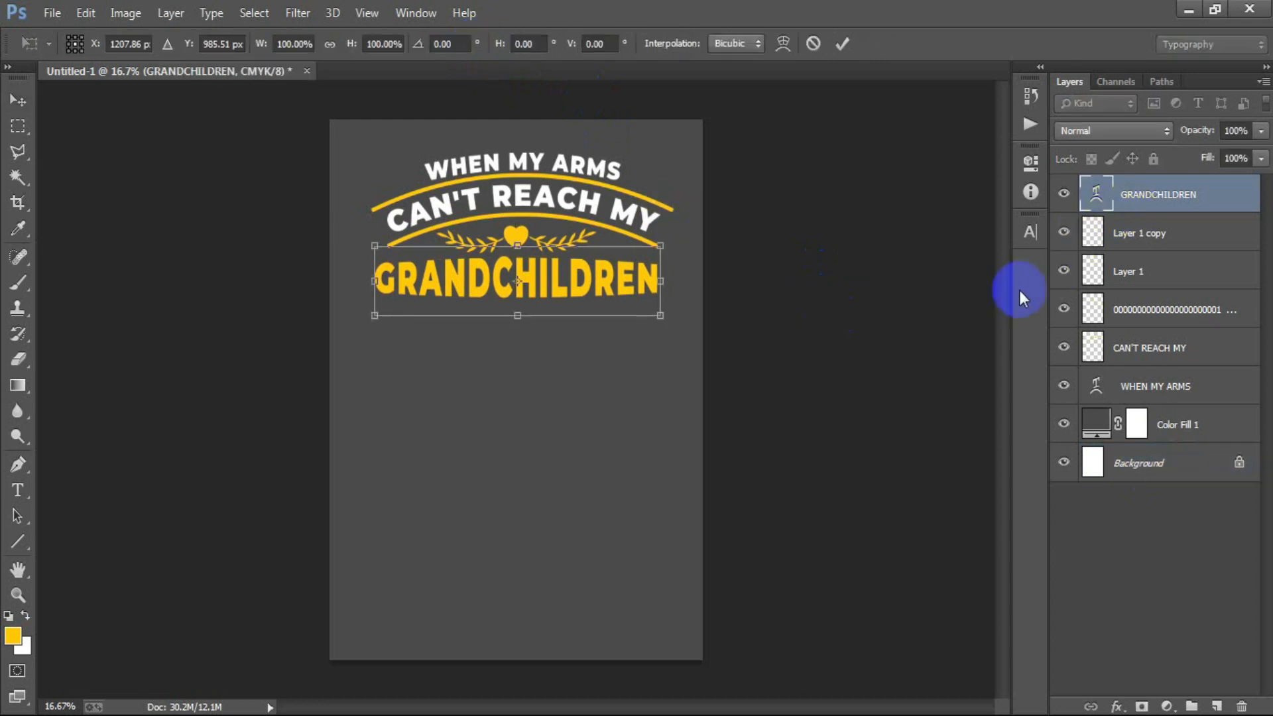
drag(659, 312, 650, 311)
click(842, 43)
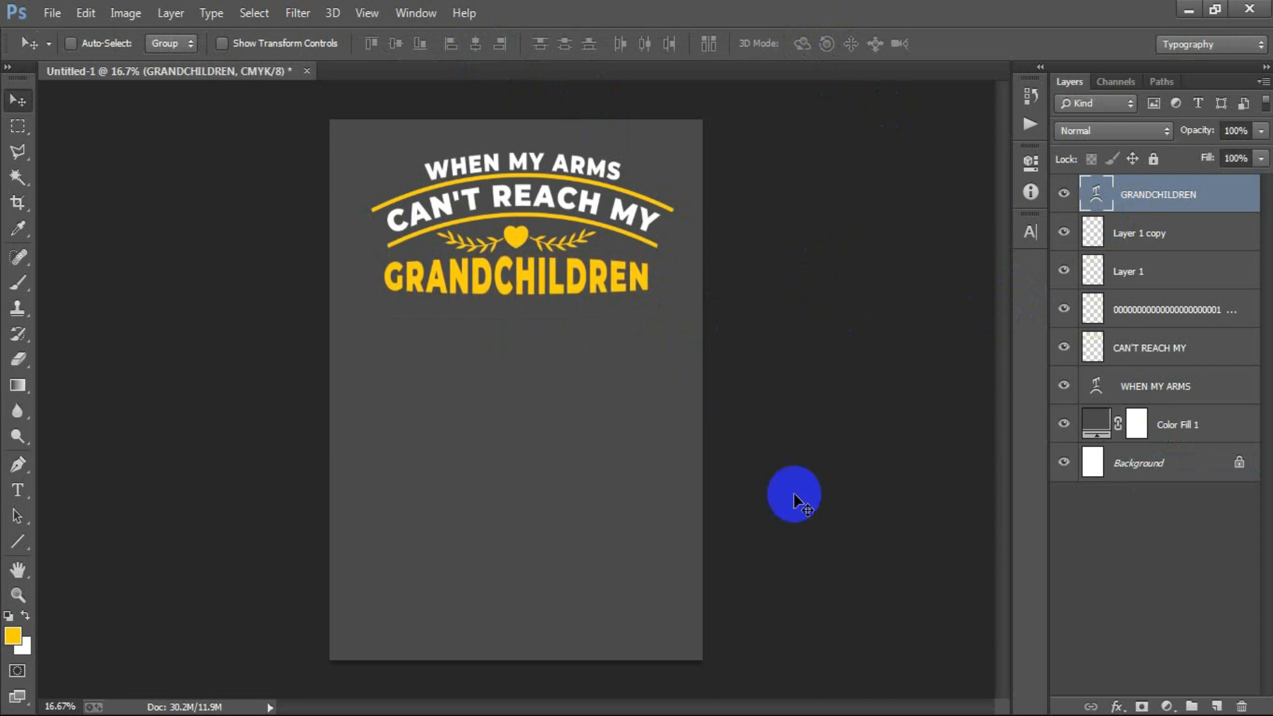
- Place the black cross image into the poster and scale it down to sit just below GRANDCHILDREN
click(57, 17)
click(109, 314)
click(396, 293)
double_click(396, 293)
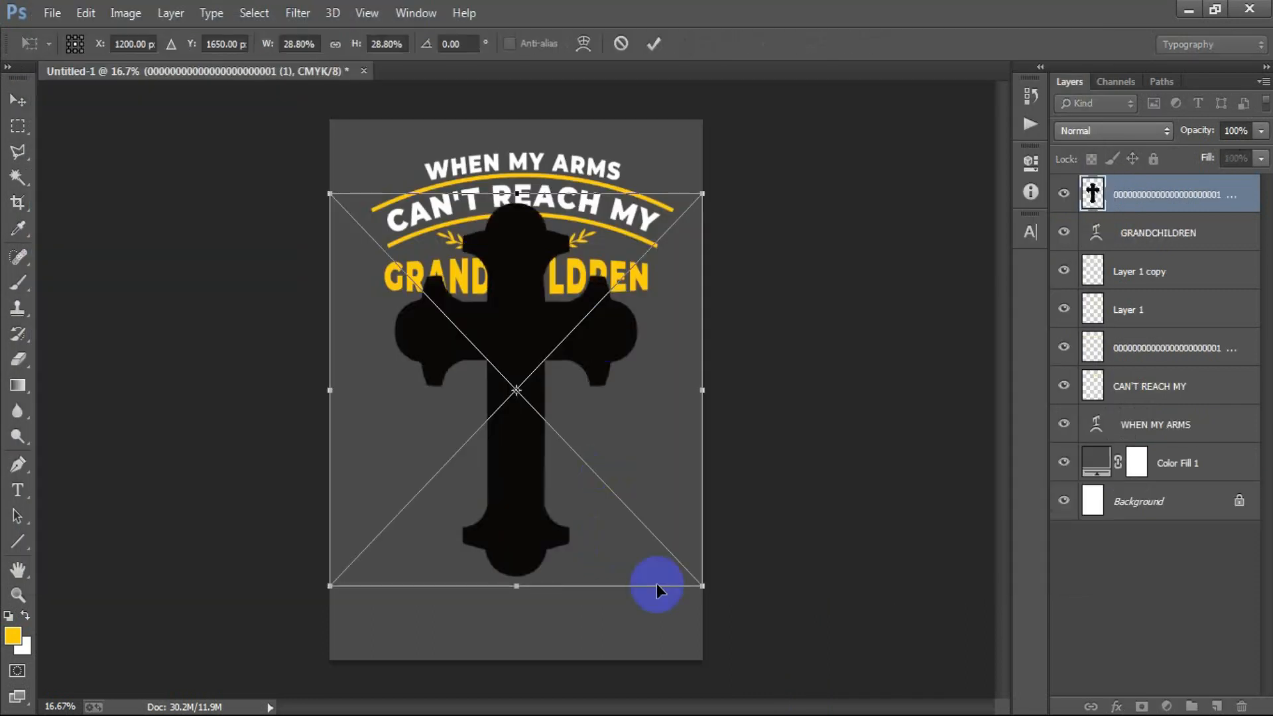
drag(699, 597, 549, 407)
click(653, 45)
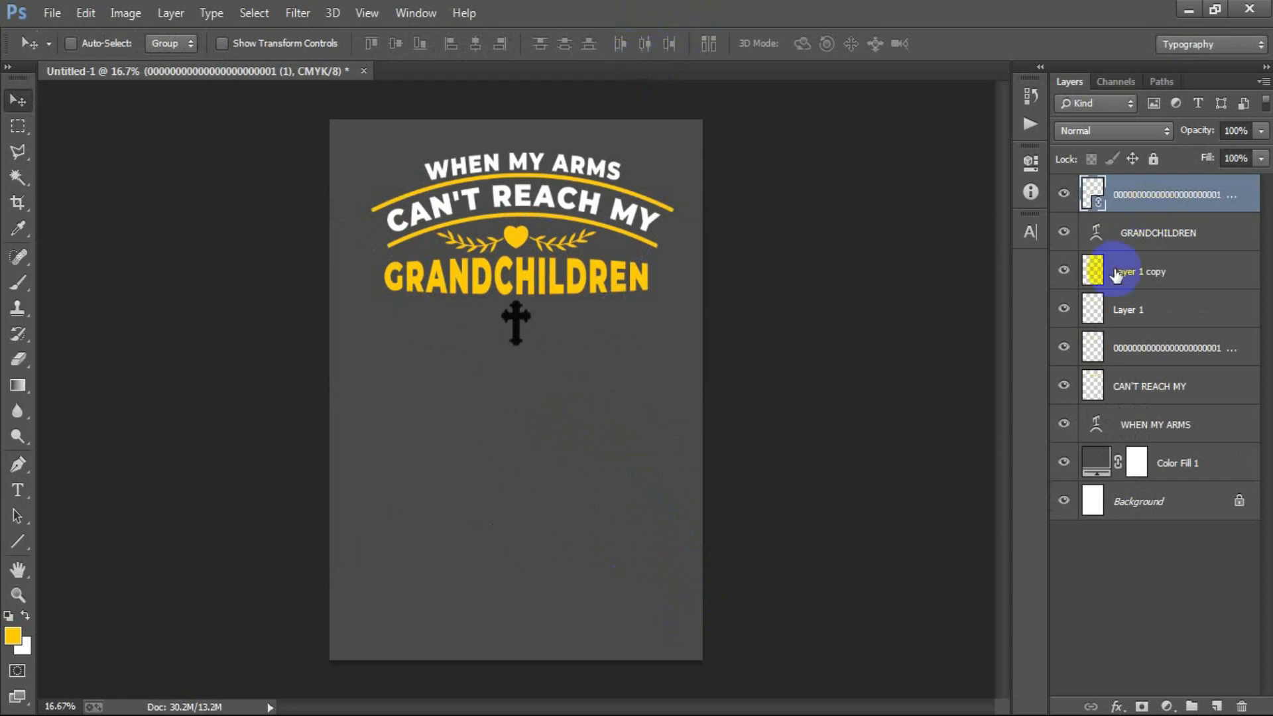
- Center the cross horizontally against the Background layer and rasterize its layer
ctrl+click(1184, 511)
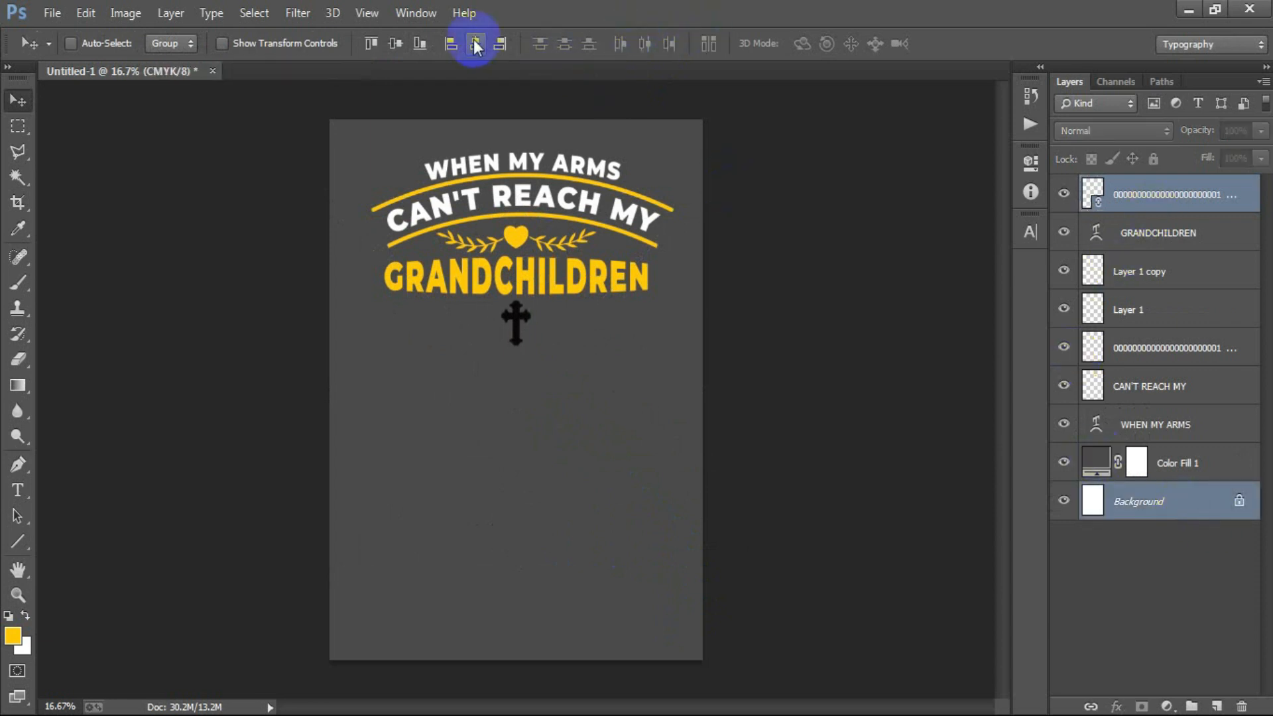
click(1246, 200)
right_click(1238, 198)
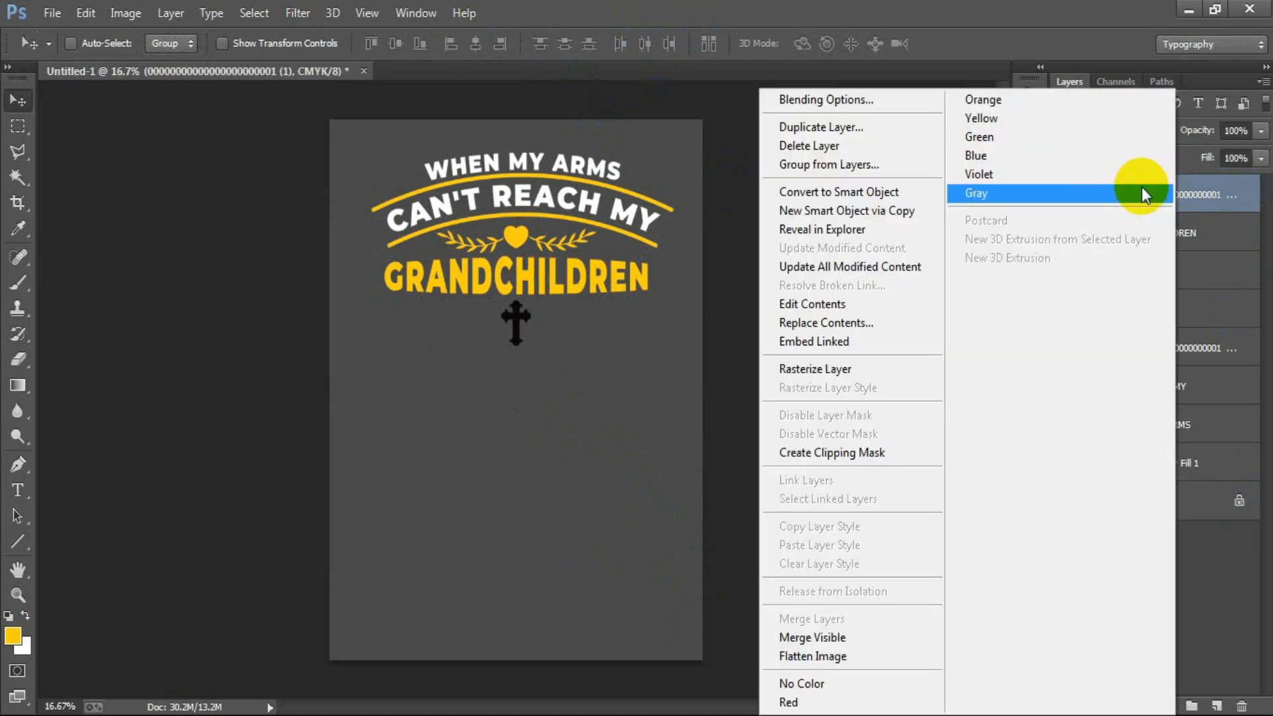
click(827, 293)
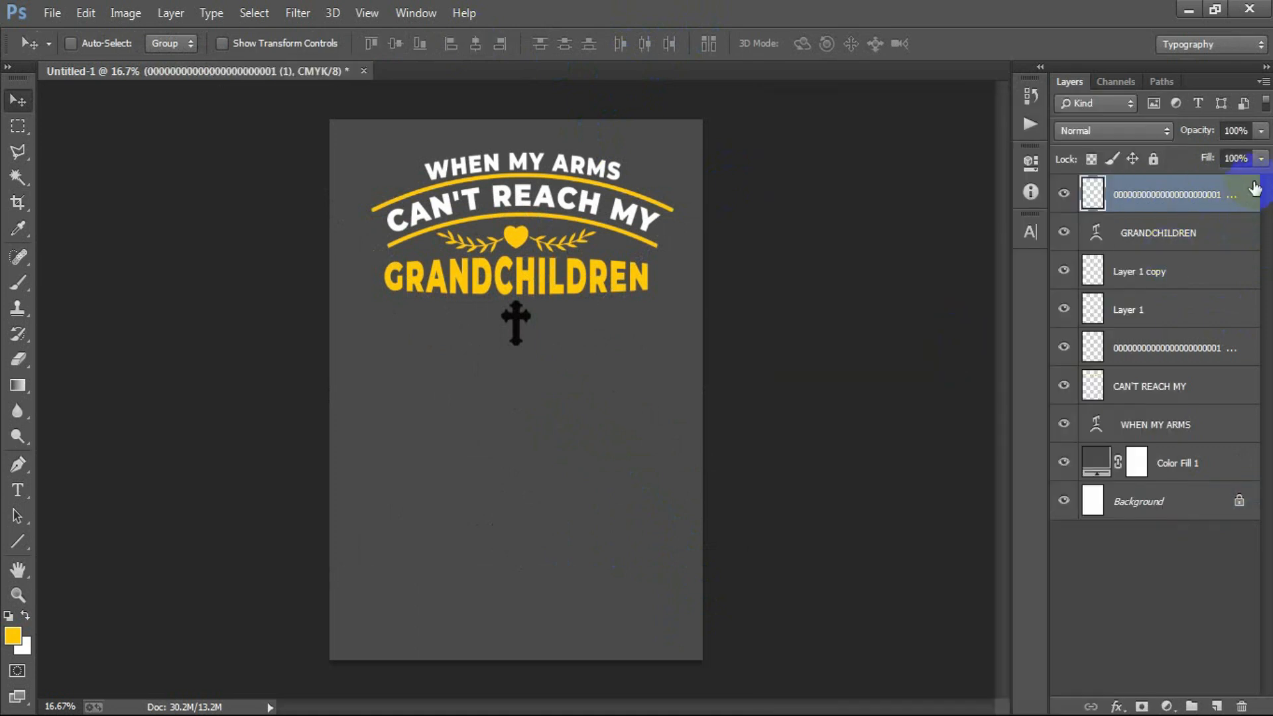
- Give the cross a 6 px outside stroke in yellow #ffcf00 and set the layer's fill to 0%
double_click(1255, 189)
click(671, 226)
text(6)
click(856, 278)
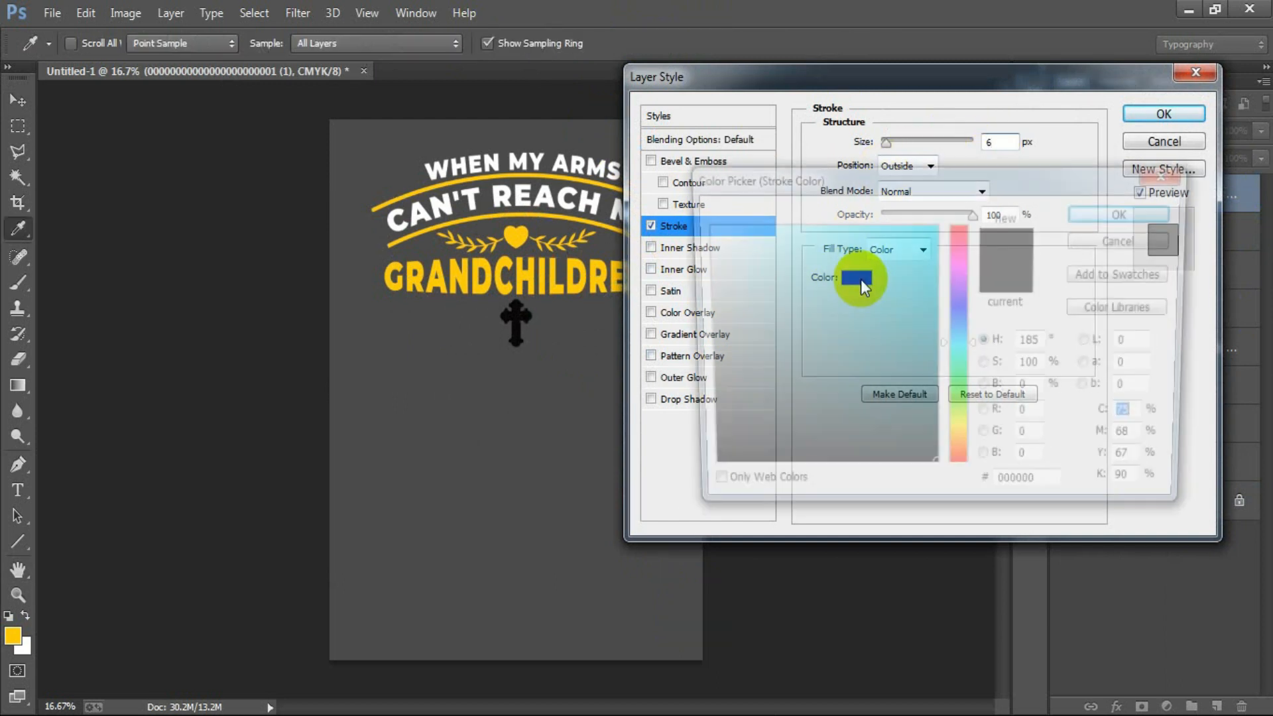
click(13, 633)
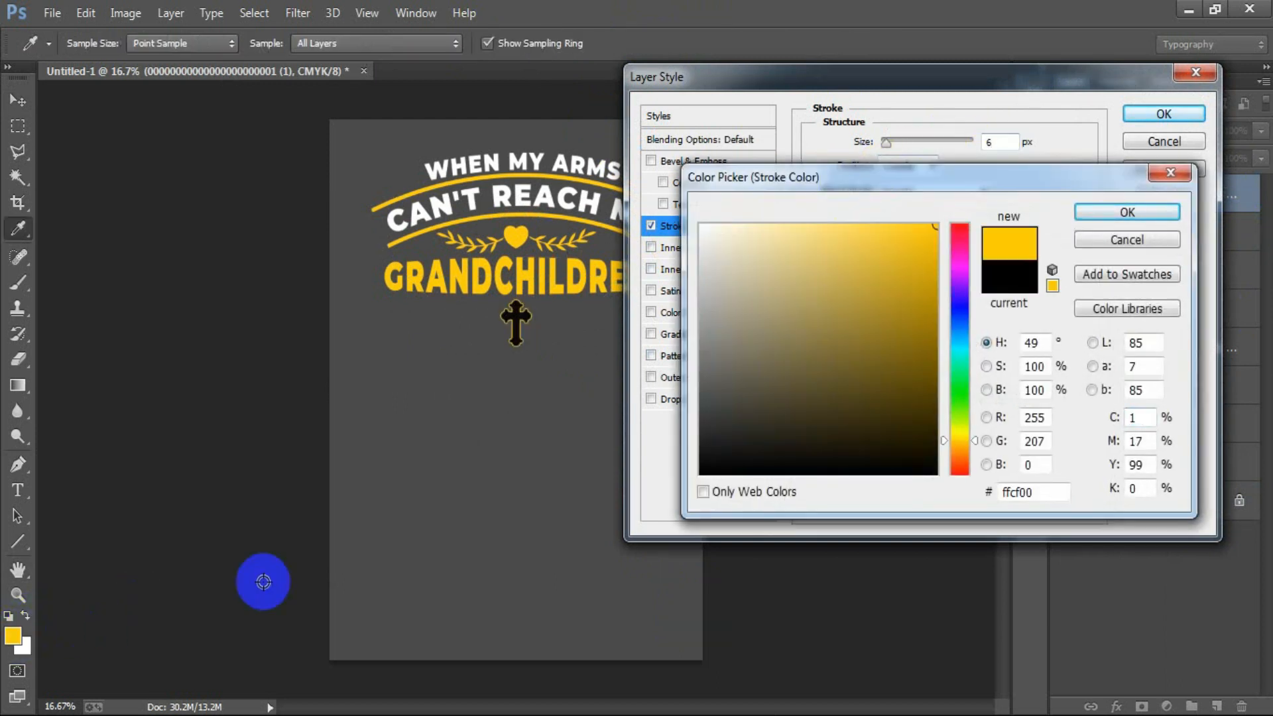
click(1099, 212)
click(1157, 114)
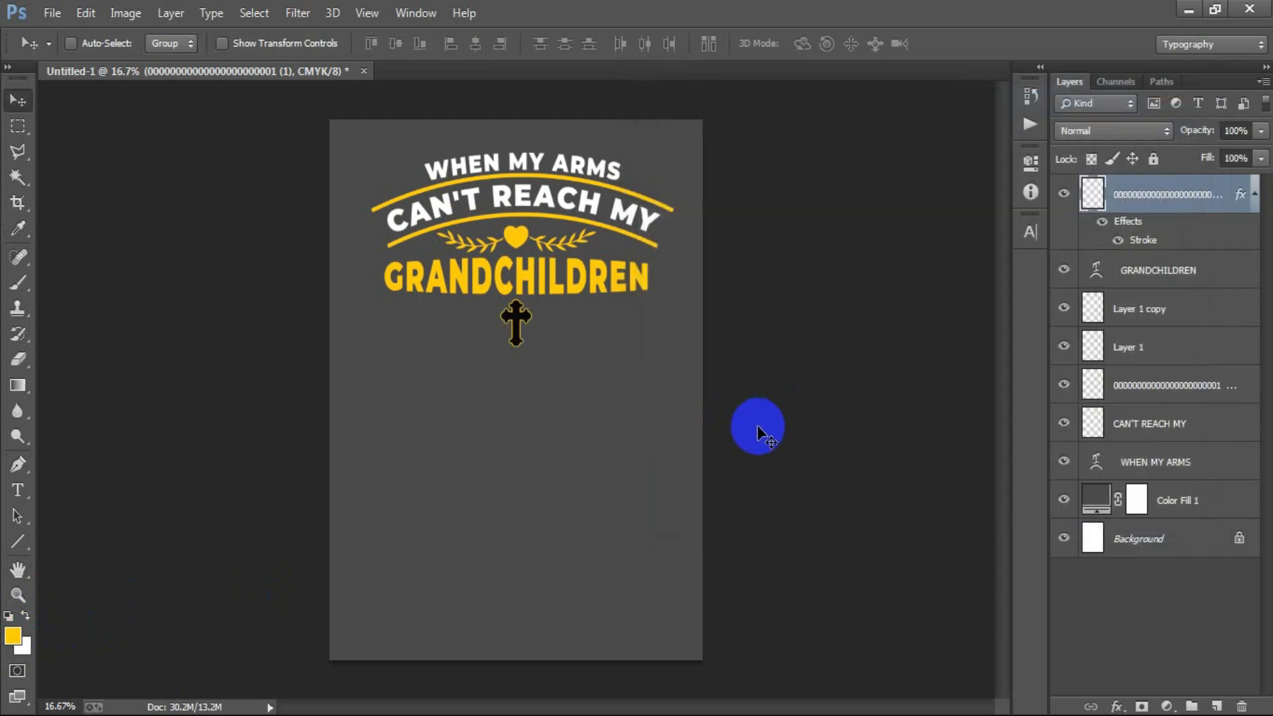
click(1260, 158)
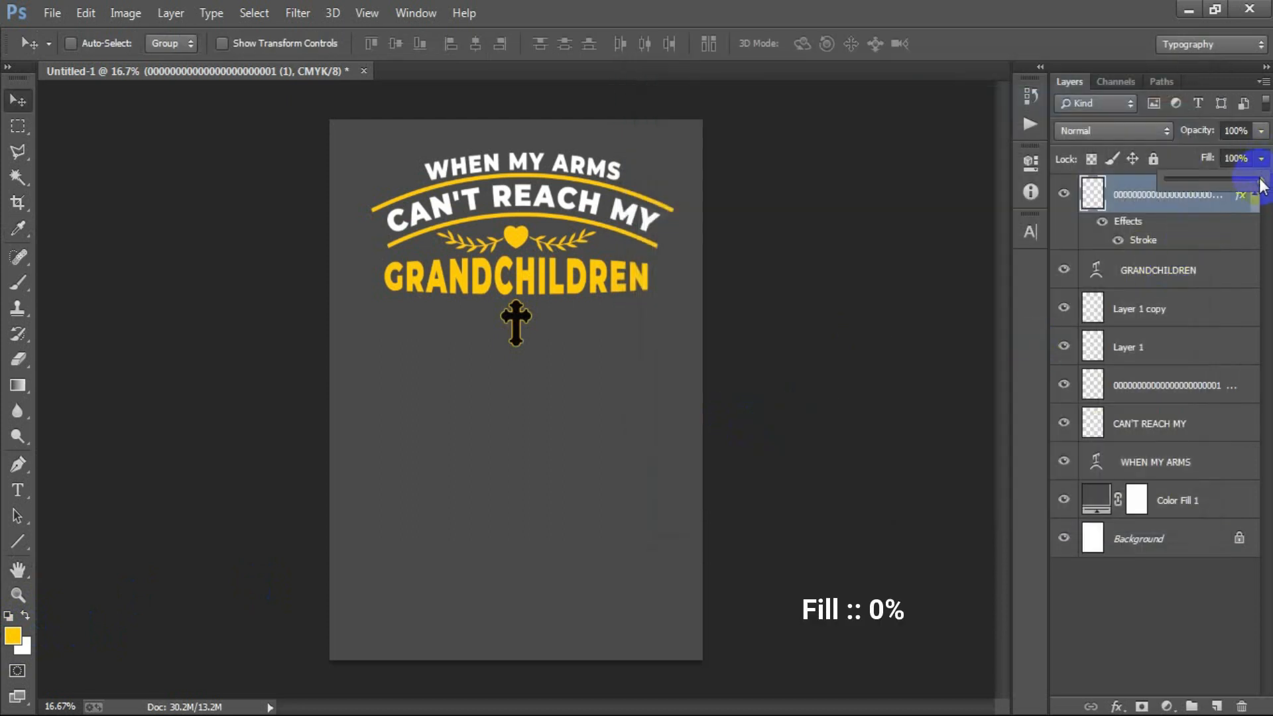
drag(1261, 187, 1060, 196)
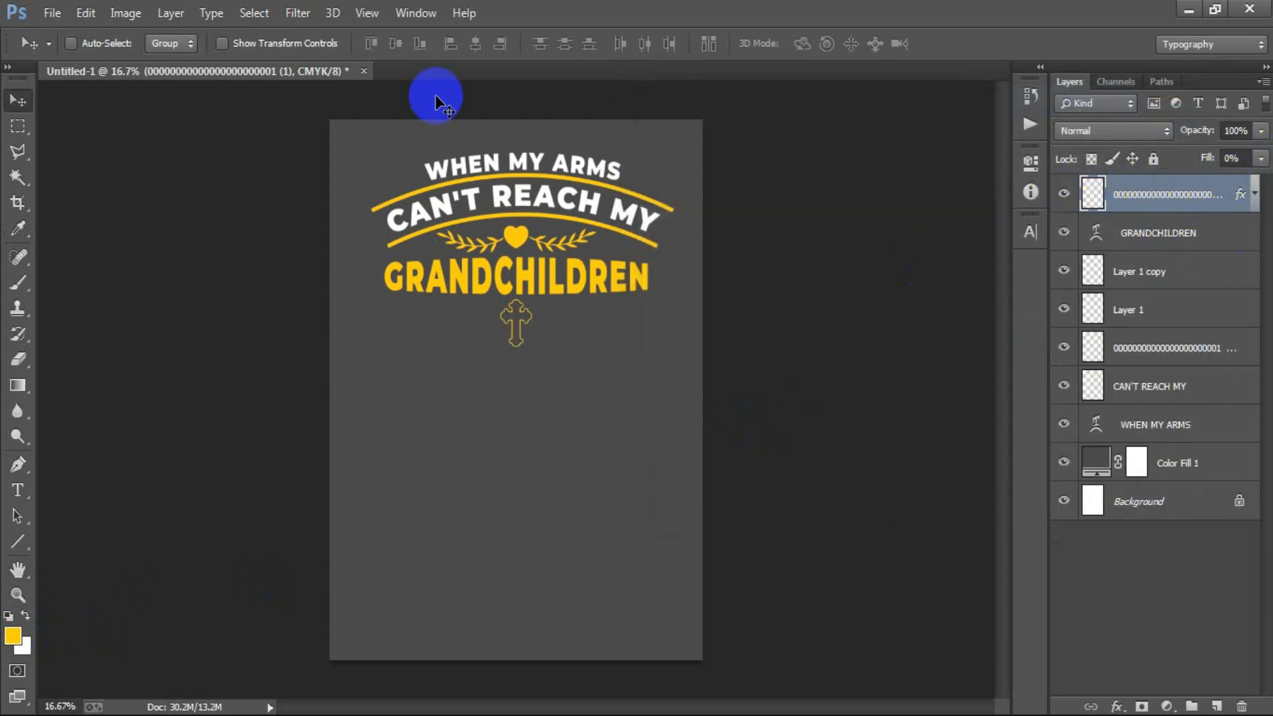
- Open the arrow sheet EPS file, ending in "(3) copy", rasterized at a resolution of 300
click(51, 13)
click(73, 50)
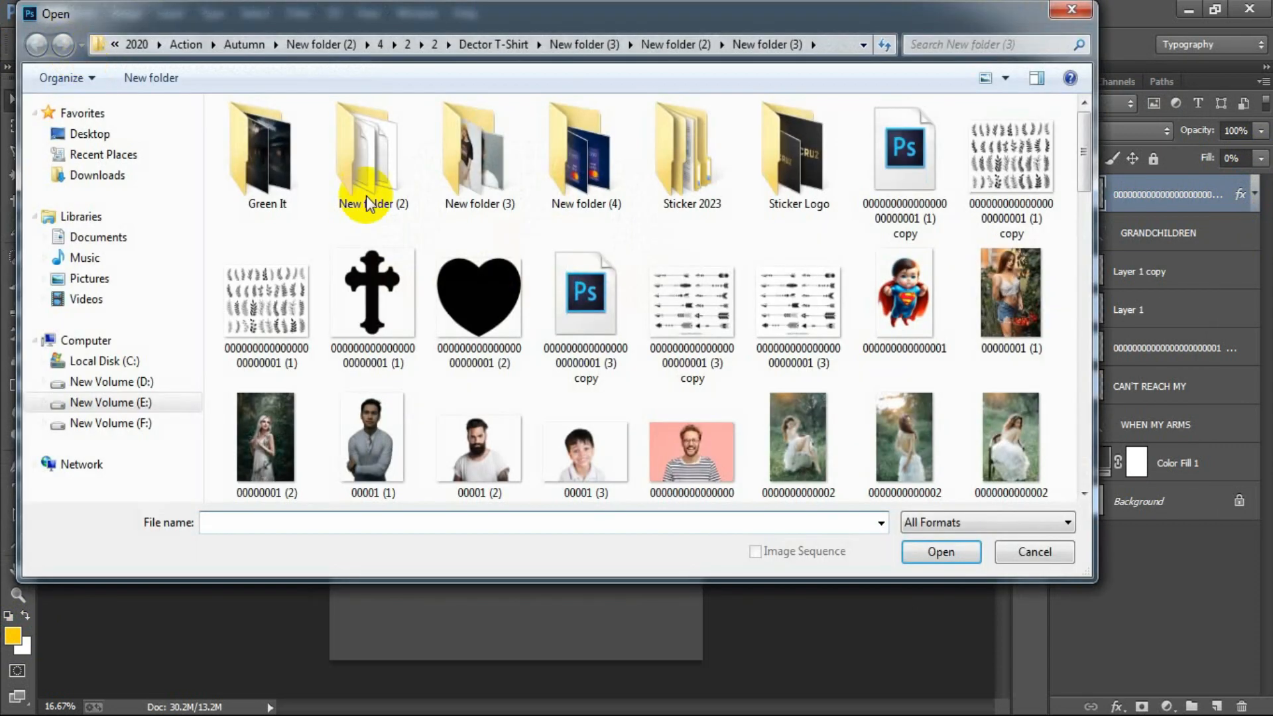
click(586, 307)
double_click(586, 306)
drag(583, 304, 440, 304)
text(300)
key(Return)
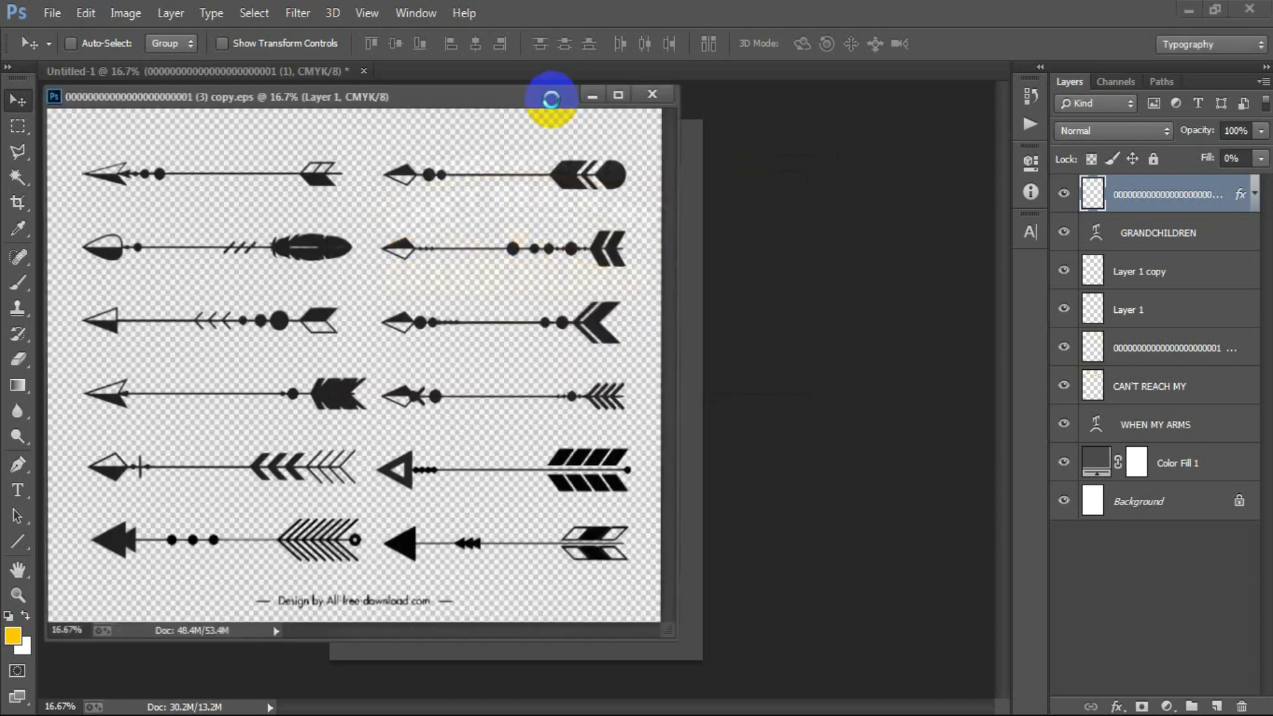
click(488, 96)
drag(488, 92, 623, 80)
- Bring the third arrow of the sheet's right column into the poster below the cross and close the EPS file without saving
click(15, 130)
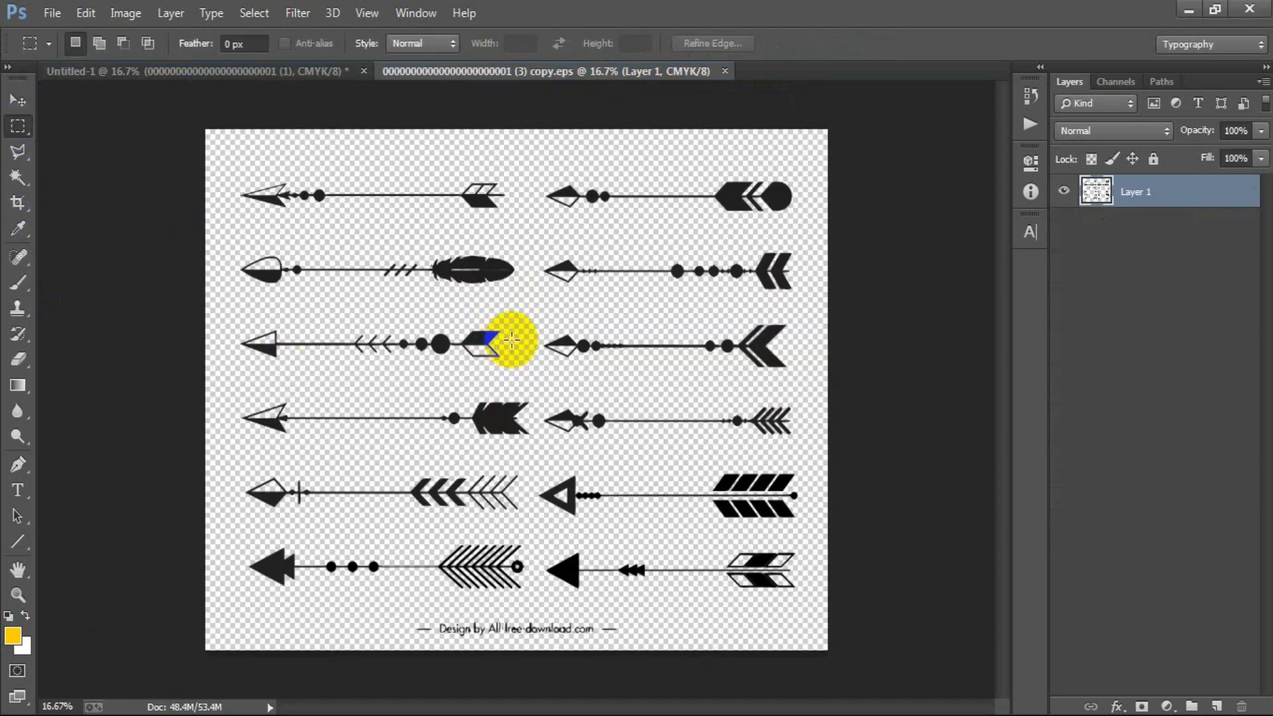
drag(518, 310, 814, 378)
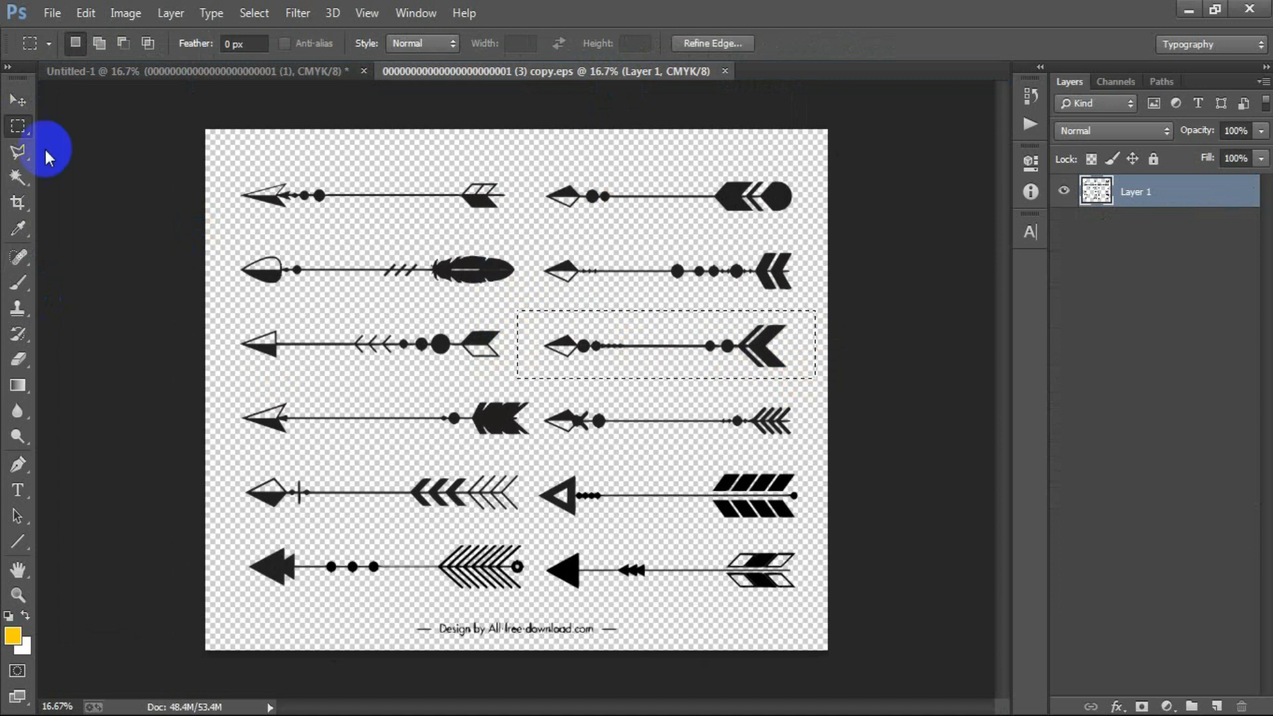
click(17, 99)
drag(540, 366, 441, 378)
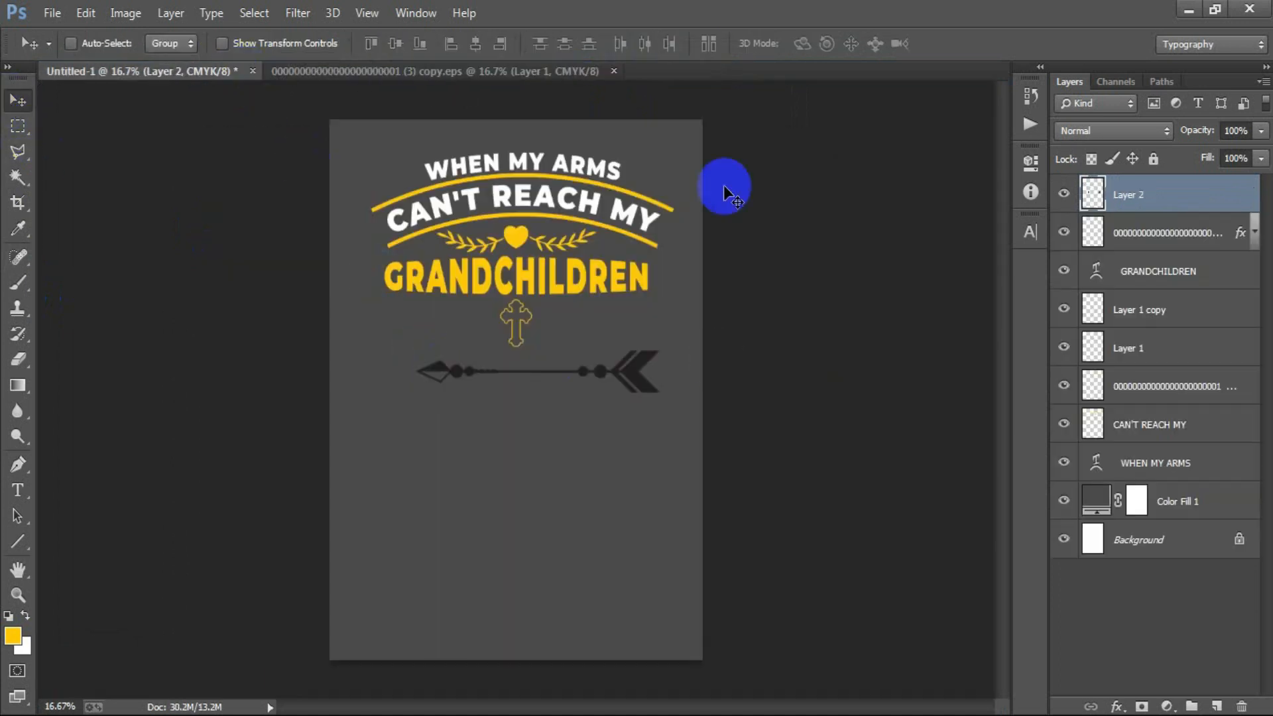
click(614, 71)
click(640, 297)
- Load the arrow's outline as a selection and fill it with the yellow foreground color
ctrl+click(1090, 199)
key(alt+BackSpace)
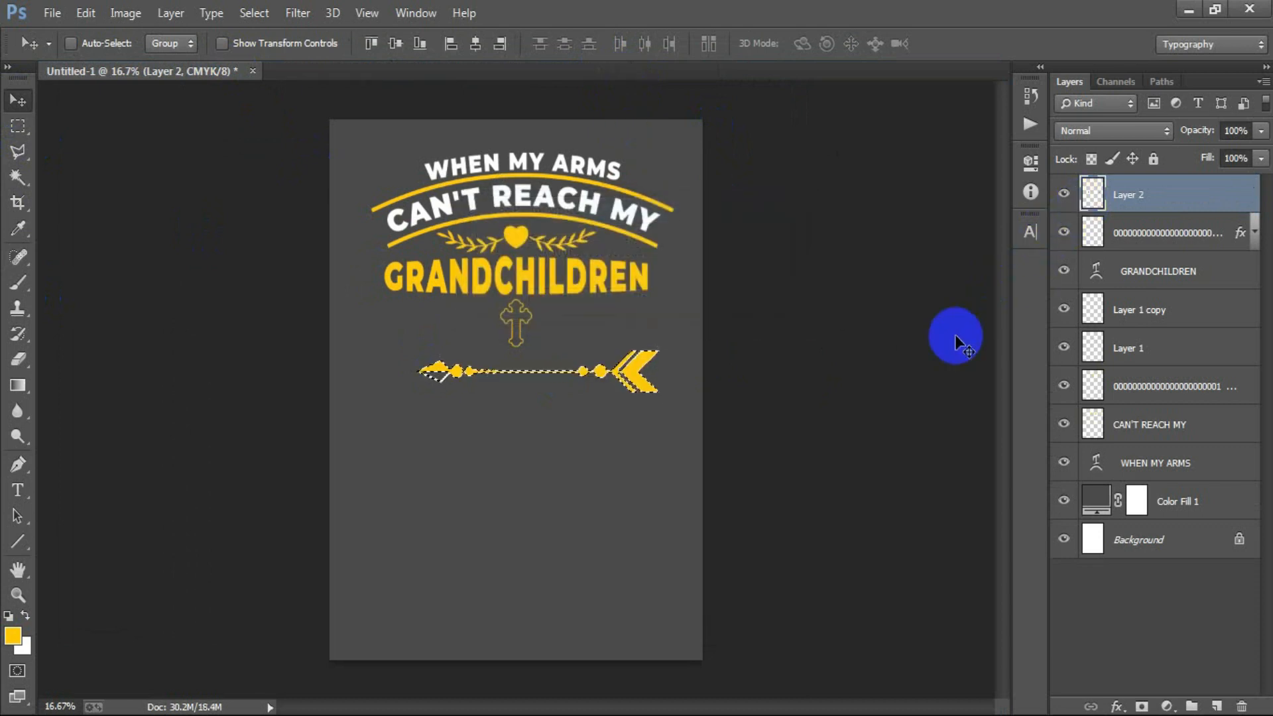
- Deselect, then scale the yellow arrow down and position it just to the right of the cross below GRANDCHILDREN
key(ctrl+d)
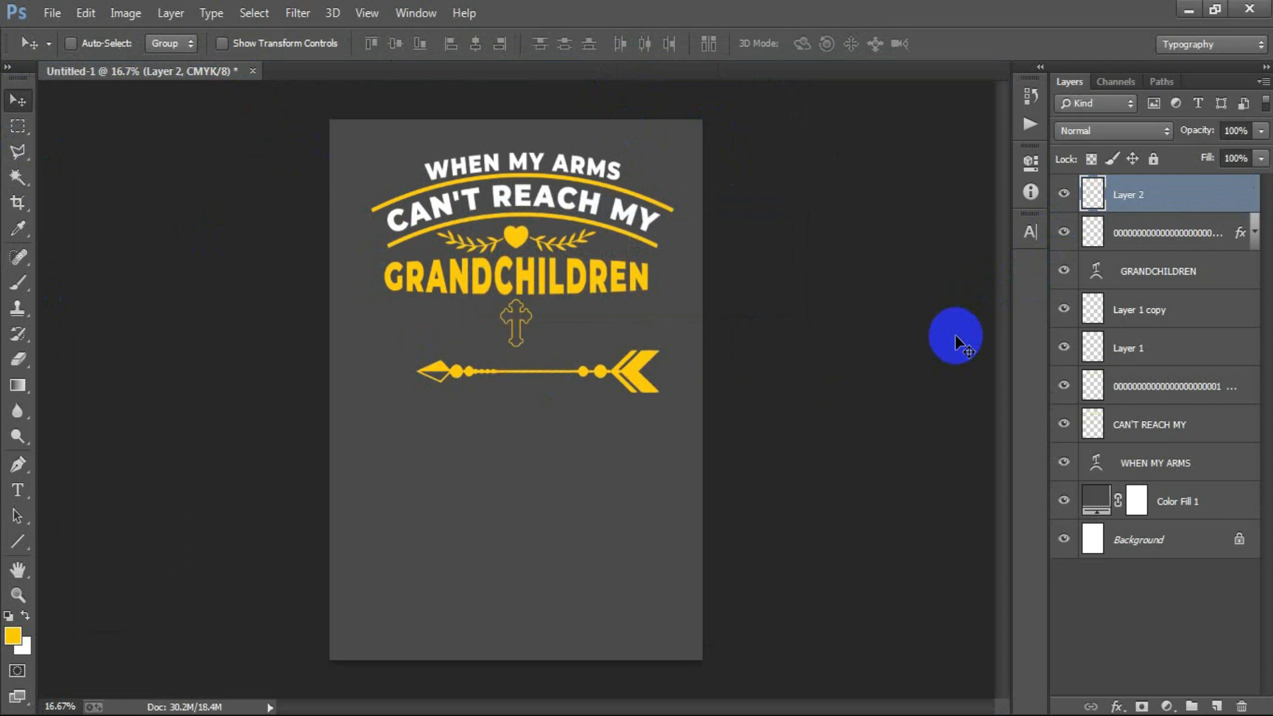
key(ctrl+t)
drag(659, 391, 641, 319)
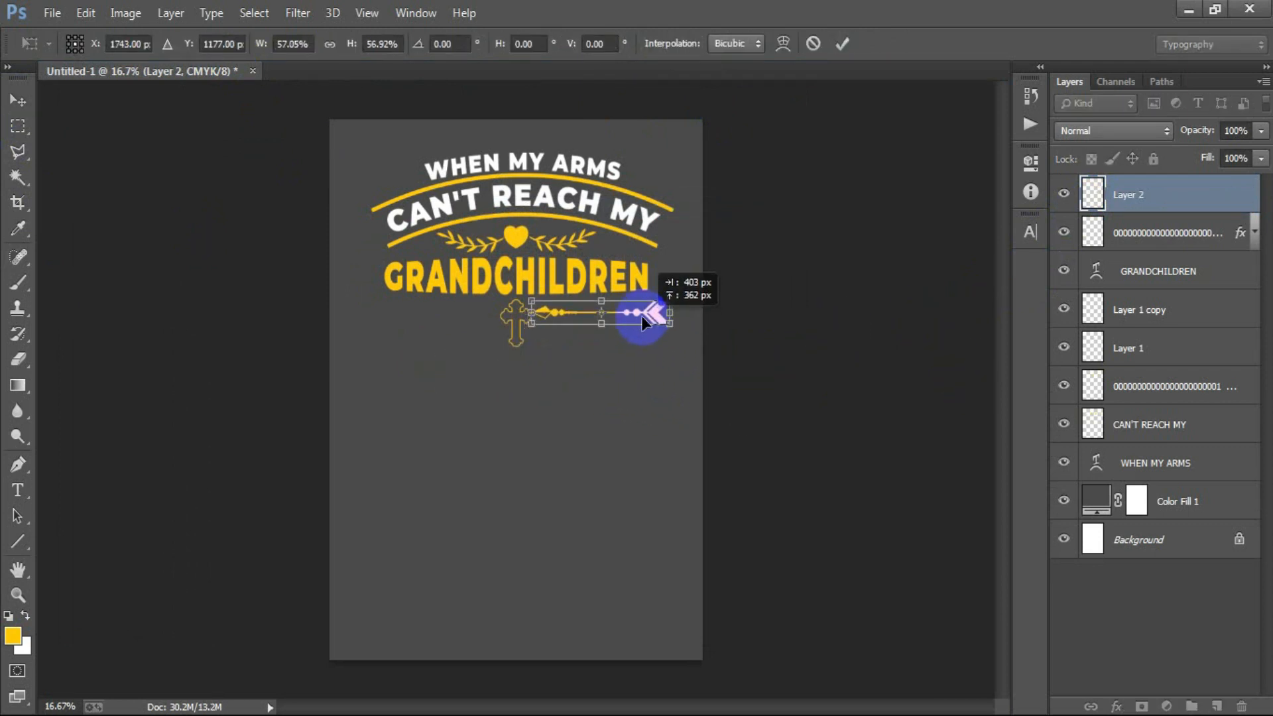
drag(669, 324, 657, 323)
click(843, 44)
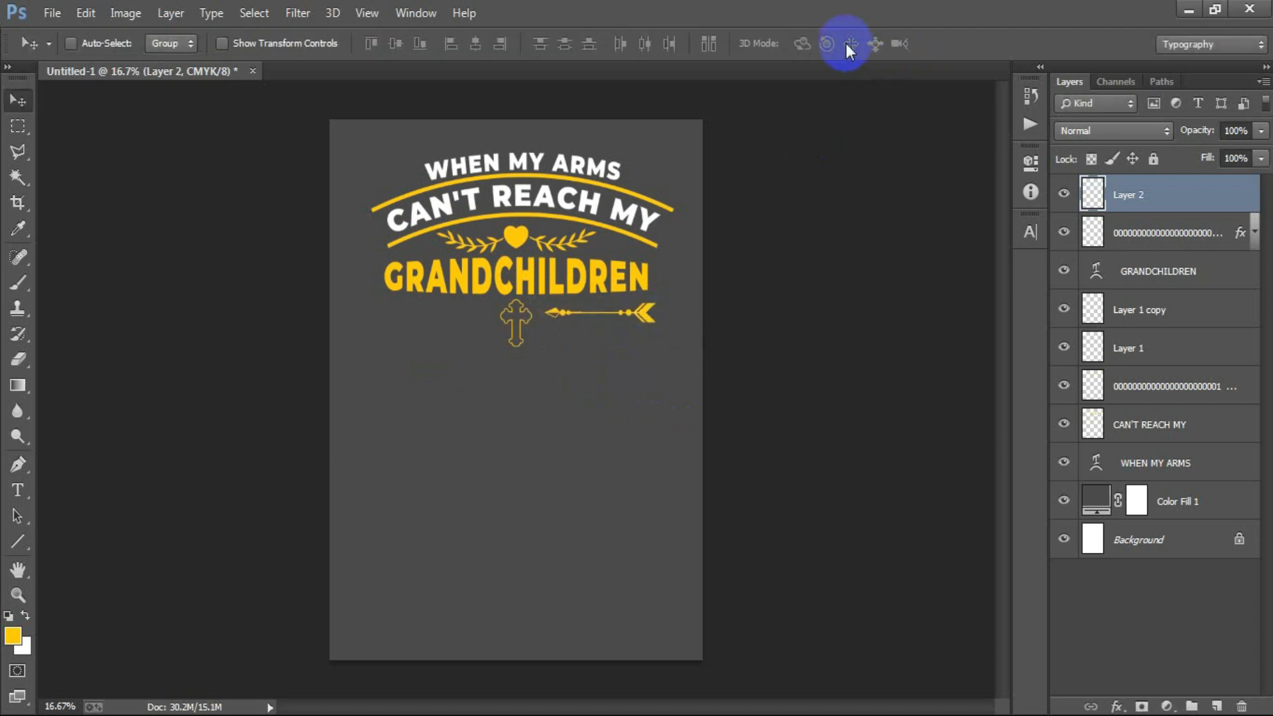
key(Down)
key(Down)
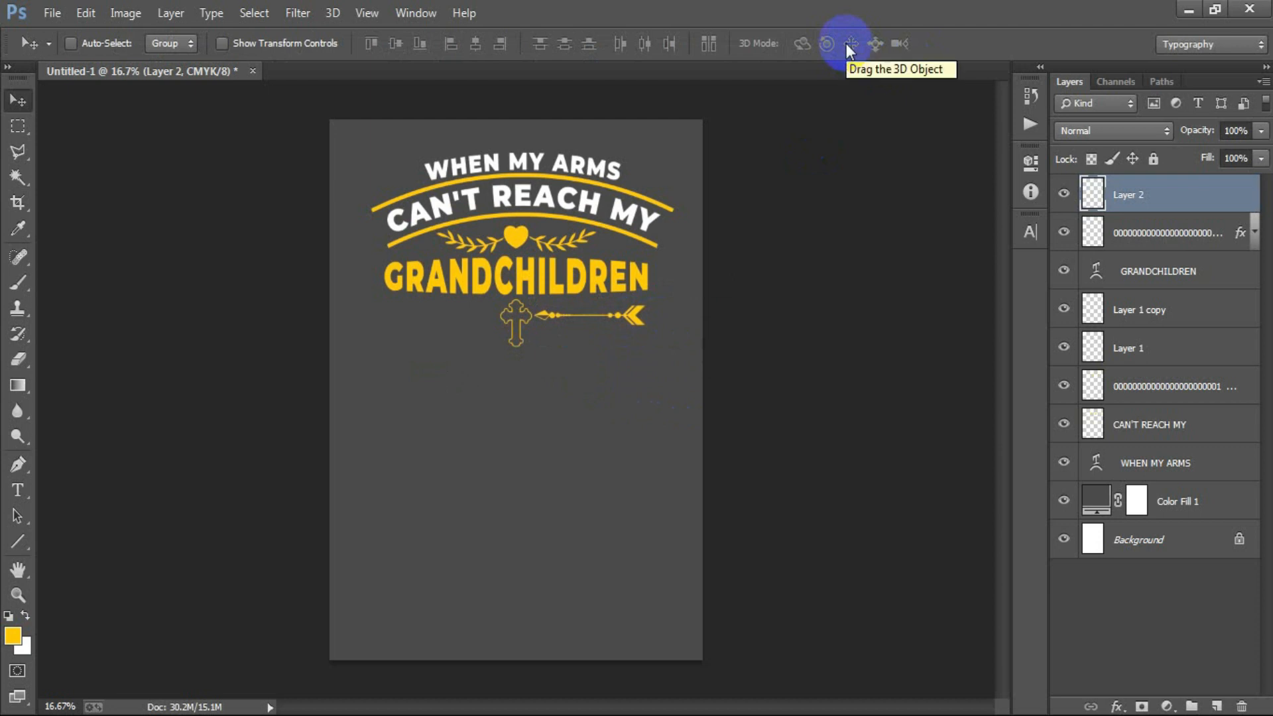
- Delete the arrowhead at the cross-side end of the arrow using a rectangular marquee selection, then deselect
click(18, 126)
drag(477, 263, 549, 383)
key(Delete)
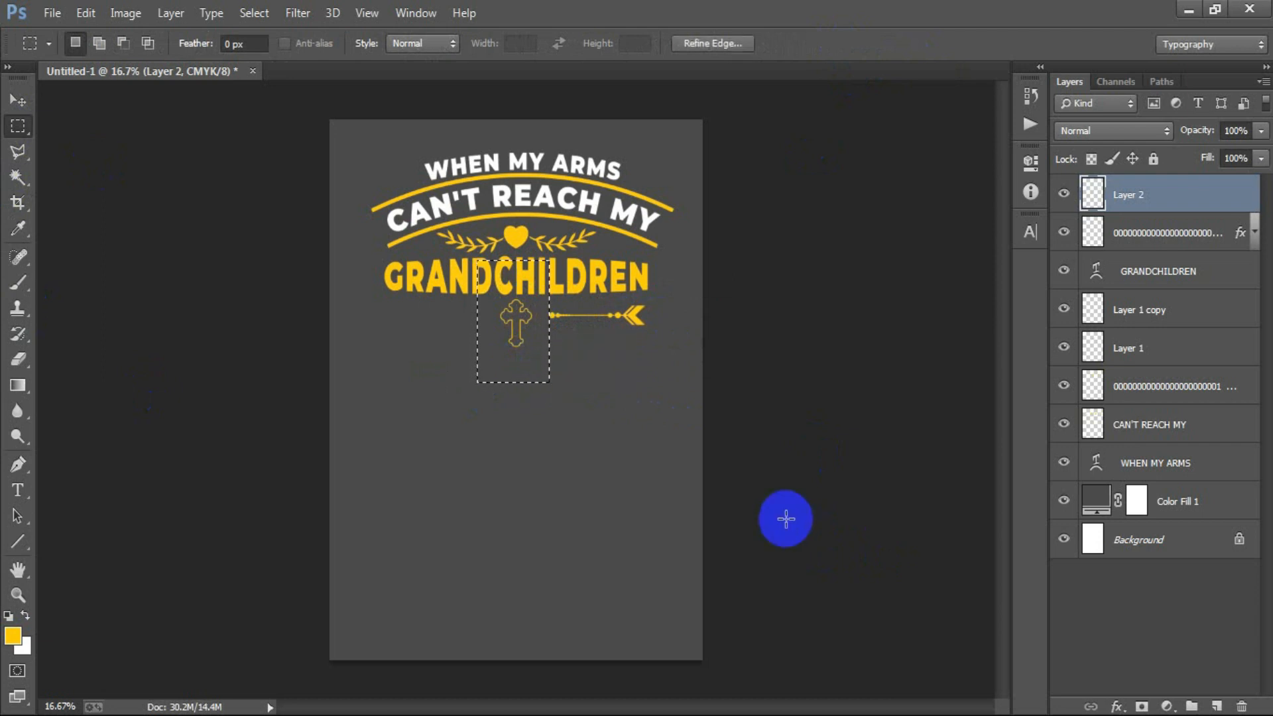
key(ctrl+d)
click(18, 99)
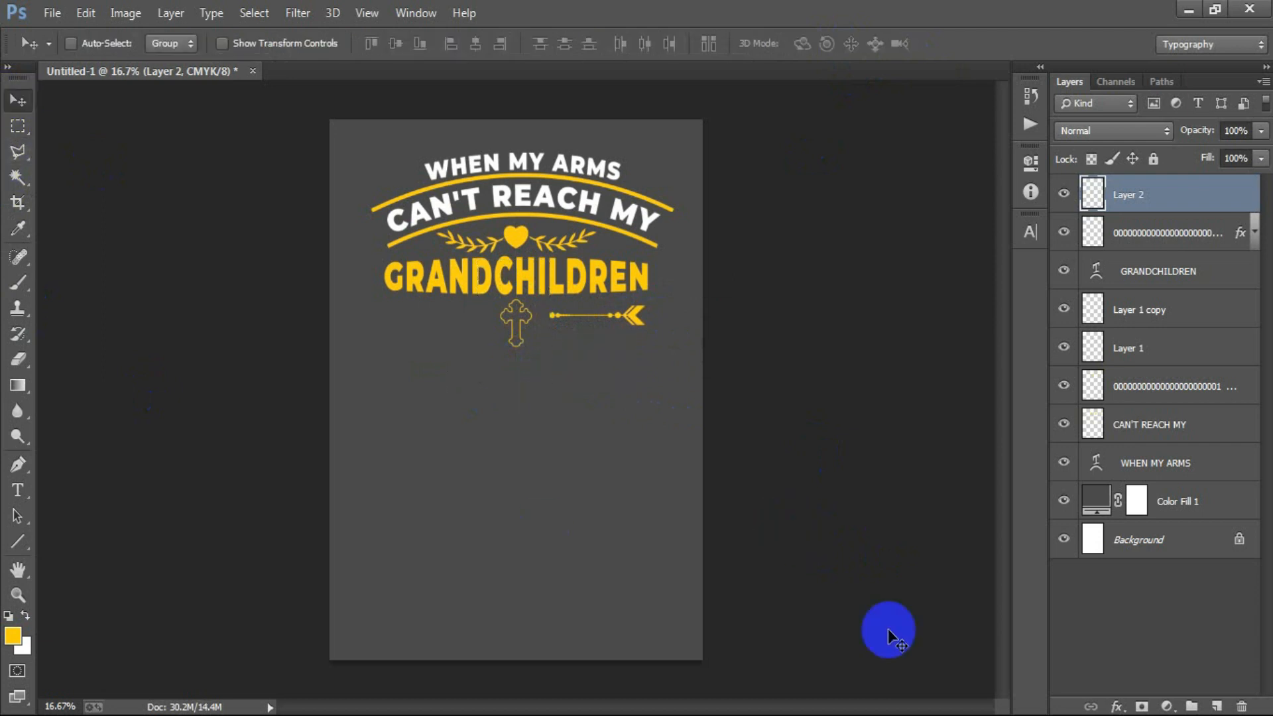
- Enlarge the trimmed arrow to about 115% and fit it between the cross and the right end of GRANDCHILDREN
key(ctrl+t)
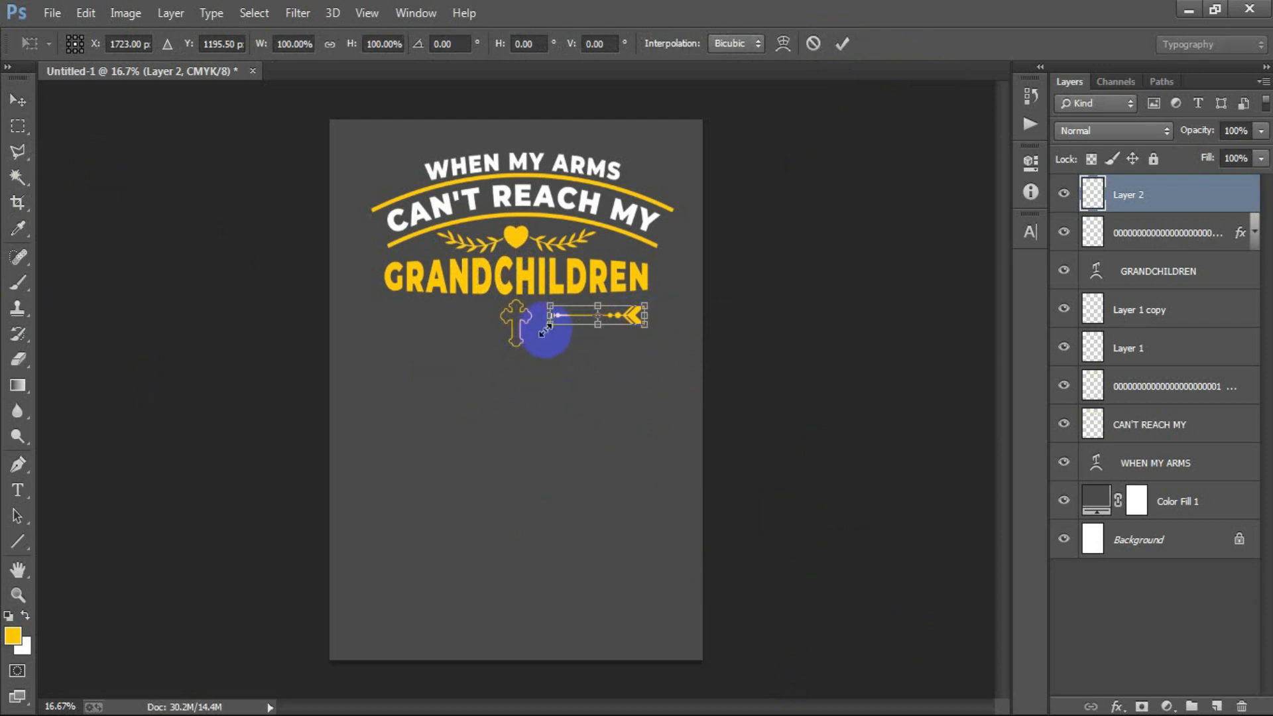
drag(546, 325, 538, 330)
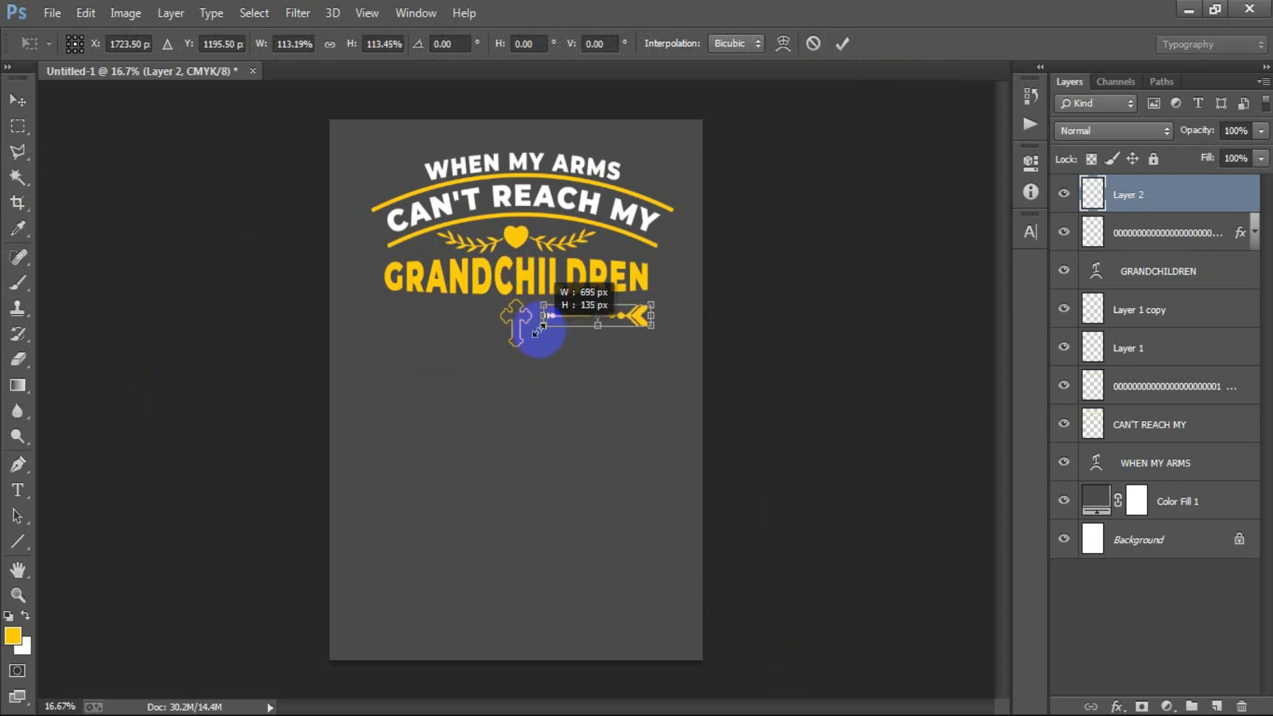
click(843, 43)
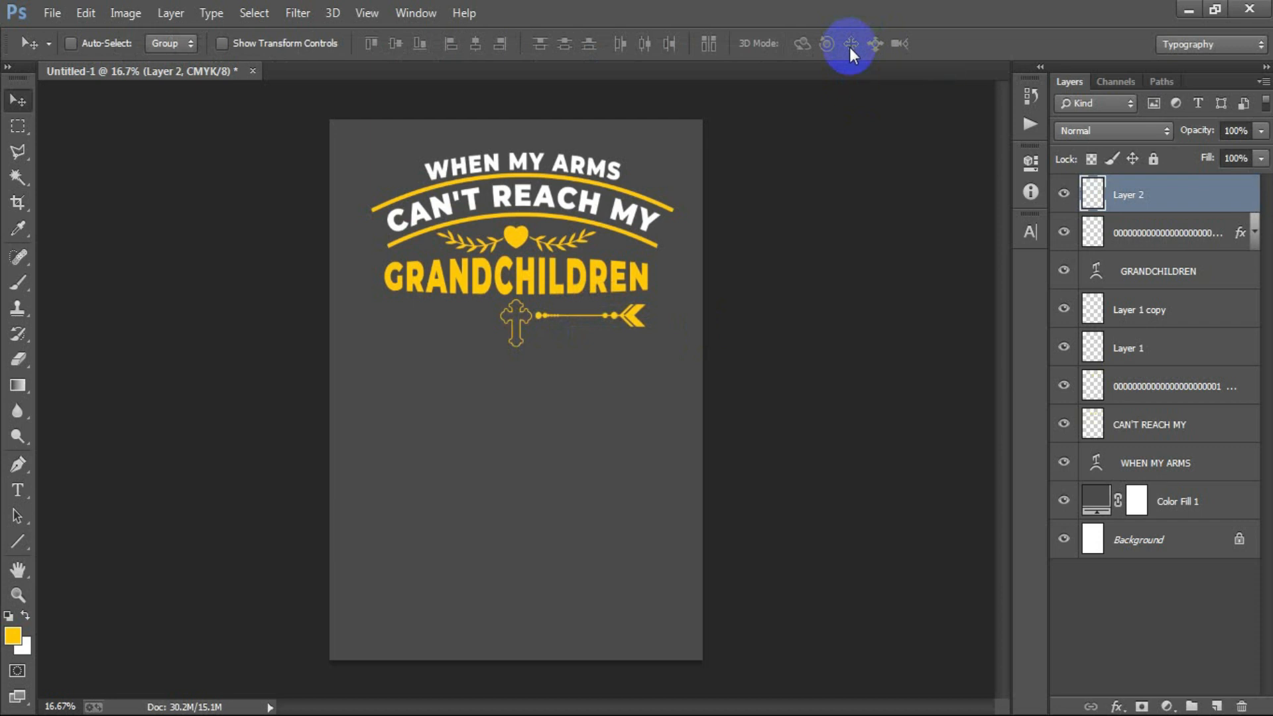
- Duplicate the arrow layer and shift the copy to the left side of the cross
key(ctrl+j)
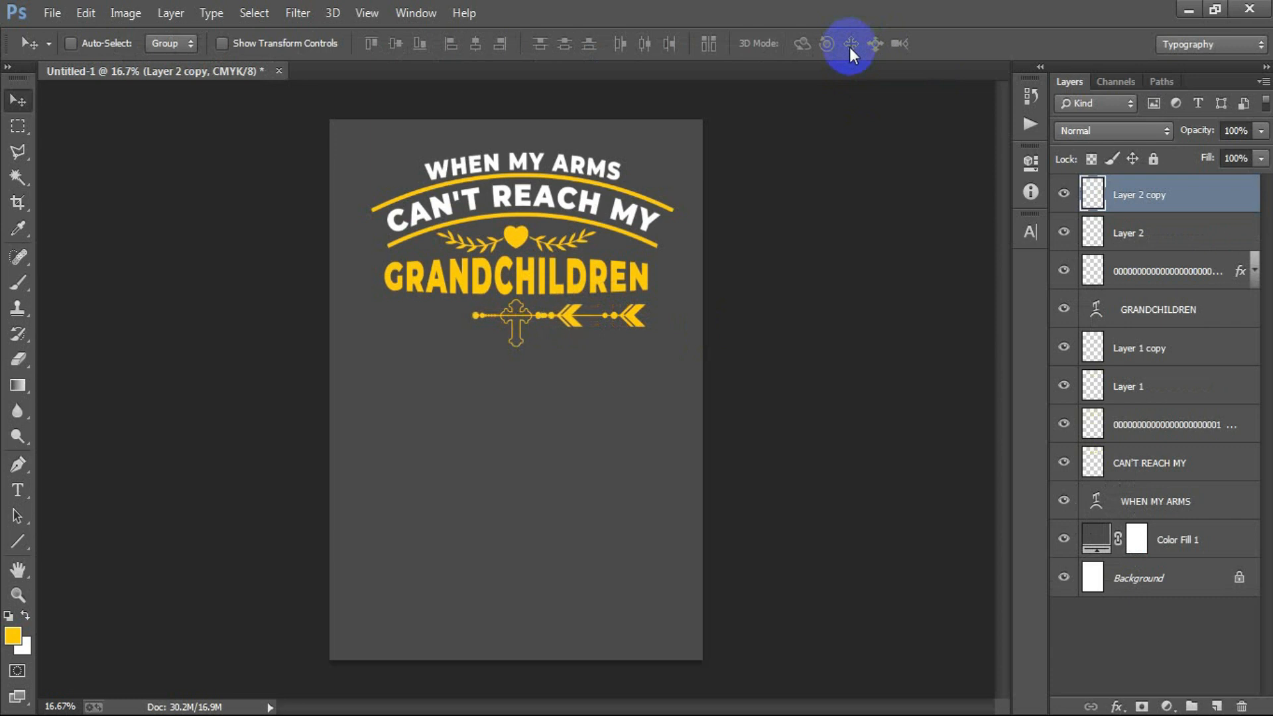
key(shift+Left)
key(shift+Left)
key(shift+Left)
key(shift+Left)
key(shift+Left)
key(shift+Left)
key(shift+Left)
key(shift+Left)
key(shift+Left)
key(shift+Left)
key(shift+Left)
key(shift+Left)
key(shift+Left)
key(shift+Left)
key(shift+Left)
key(shift+Left)
key(shift+Left)
key(shift+Left)
key(shift+Left)
key(shift+Left)
key(shift+Left)
key(shift+Left)
key(shift+Left)
key(shift+Left)
key(shift+Left)
key(shift+Left)
key(shift+Left)
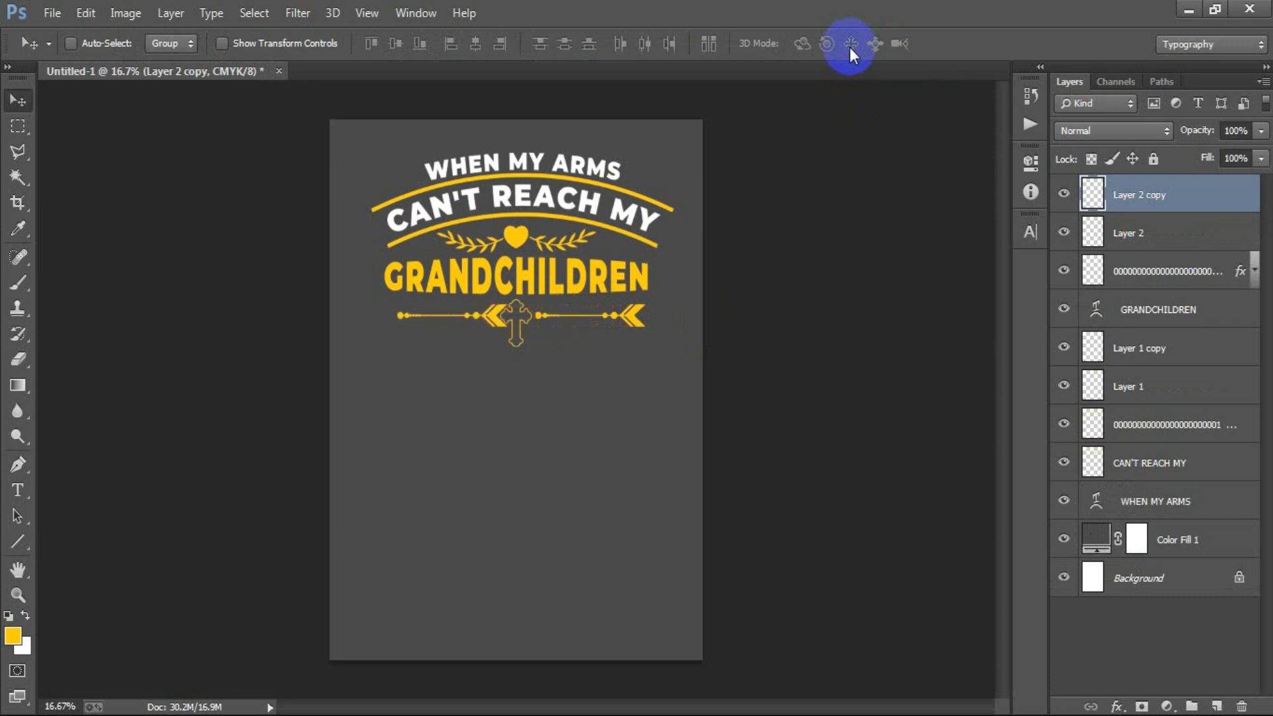
- Flip the copied arrow horizontally so it mirrors the arrow on the other side of the cross
key(ctrl+t)
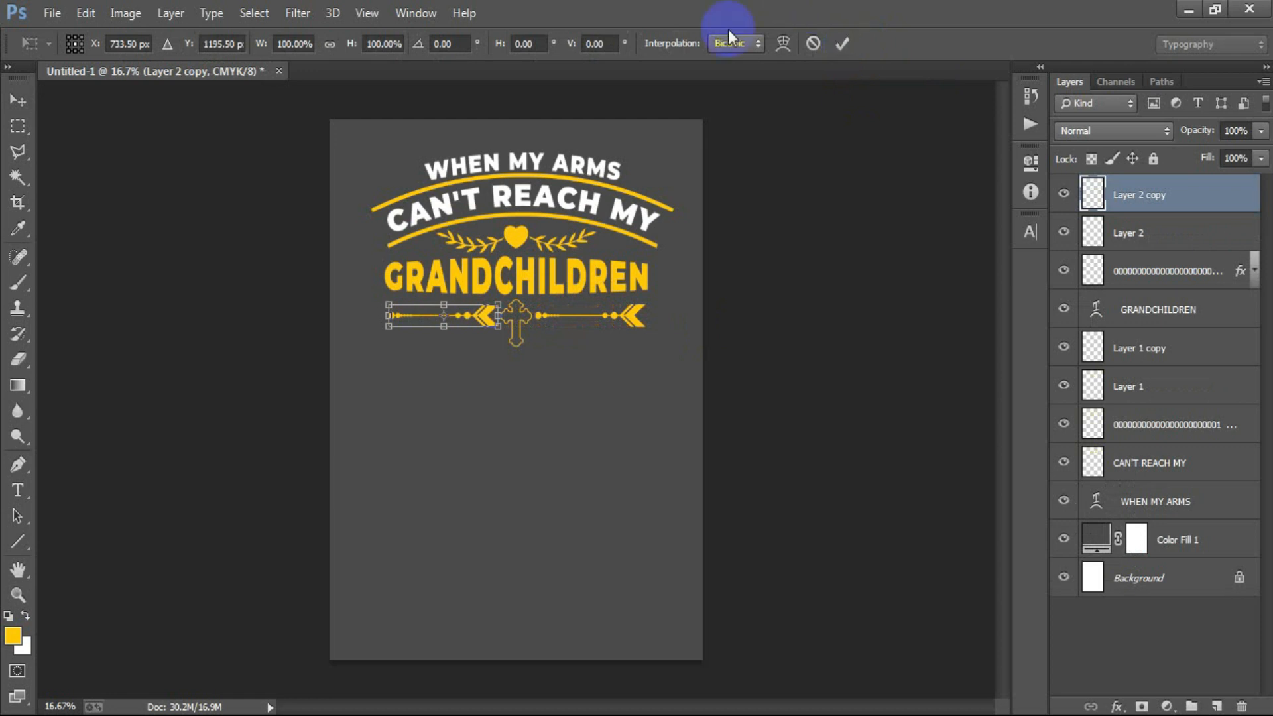
right_click(426, 317)
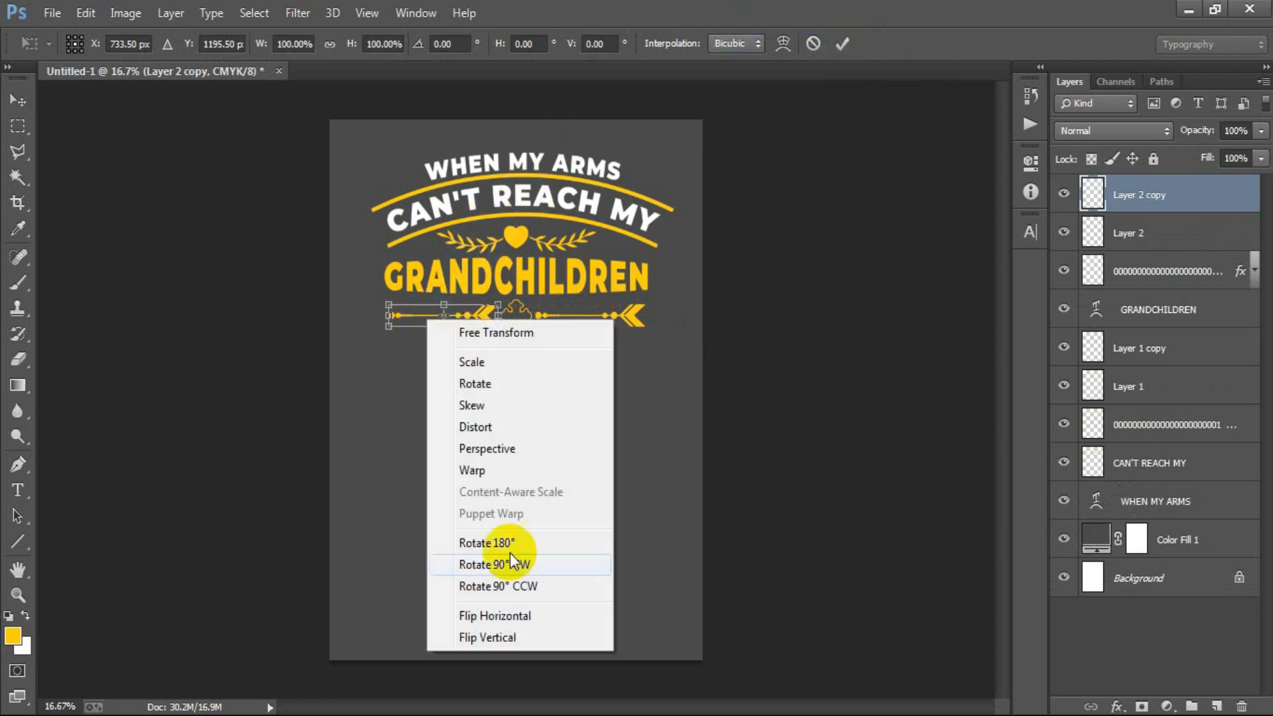
click(531, 611)
click(842, 44)
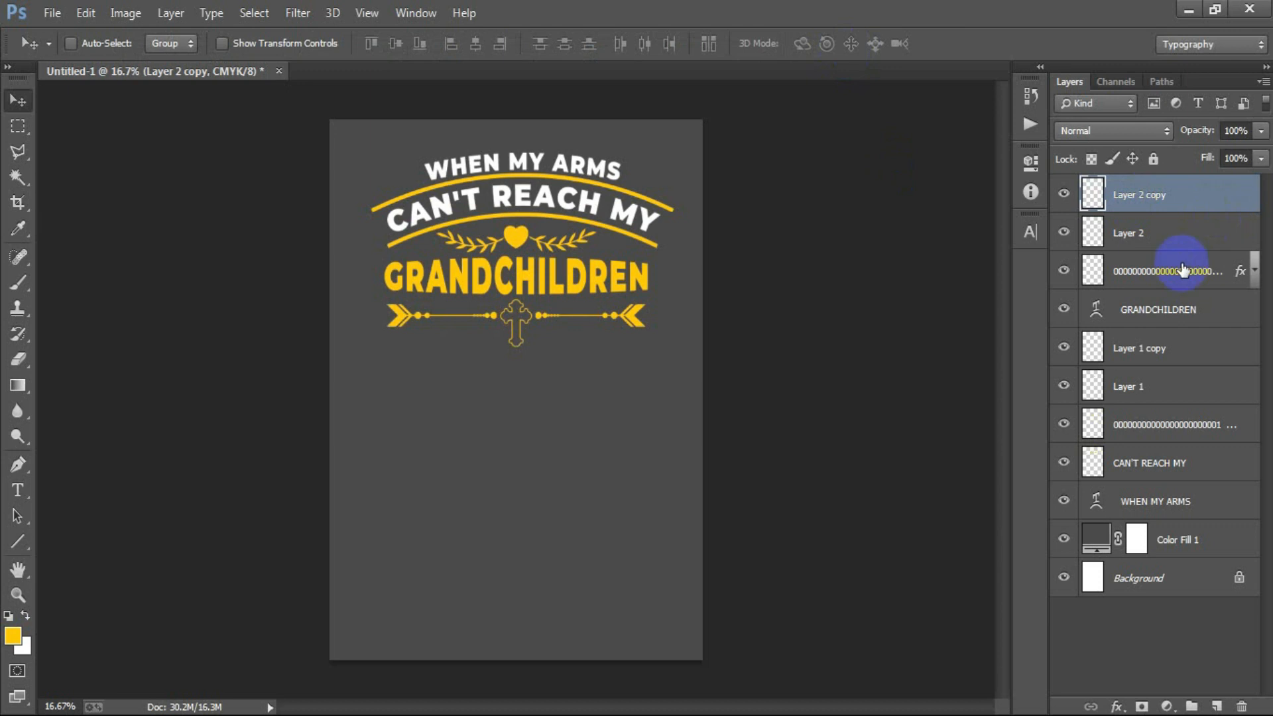
- Select both arrow layers together with the cross layer and nudge them slightly down
shift+click(1161, 278)
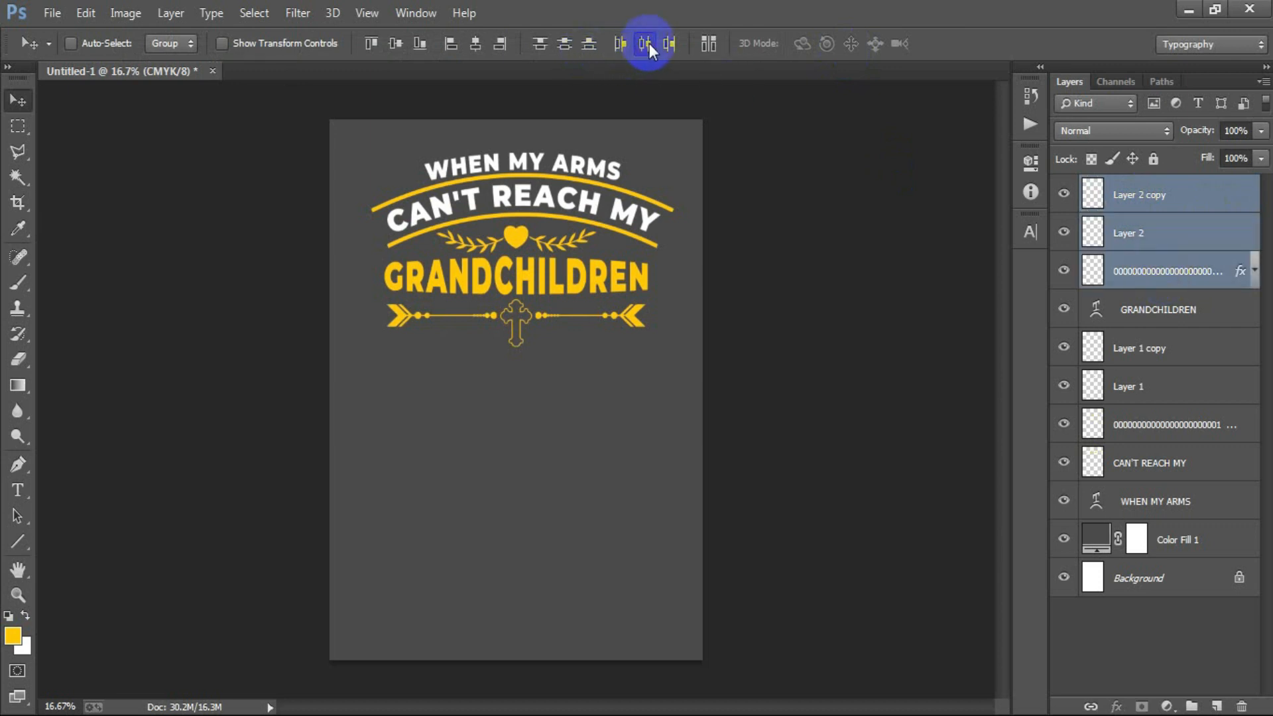
click(770, 212)
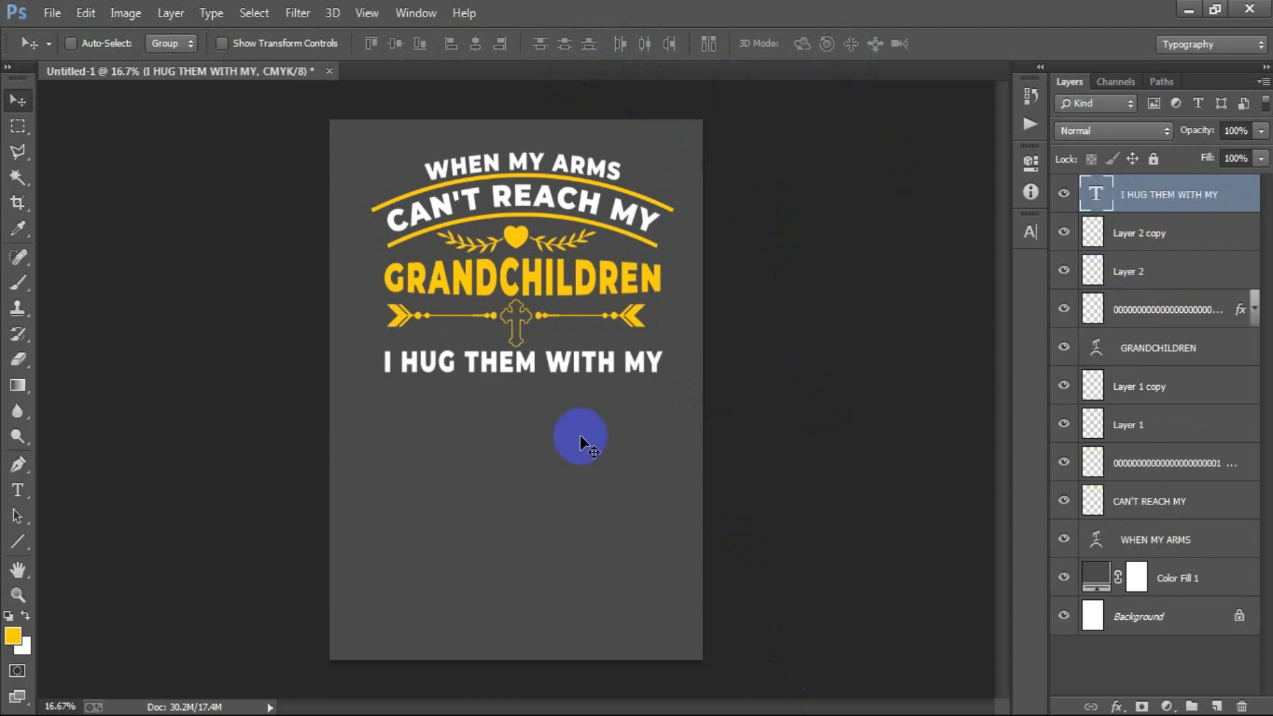
key(Down)
key(Down)
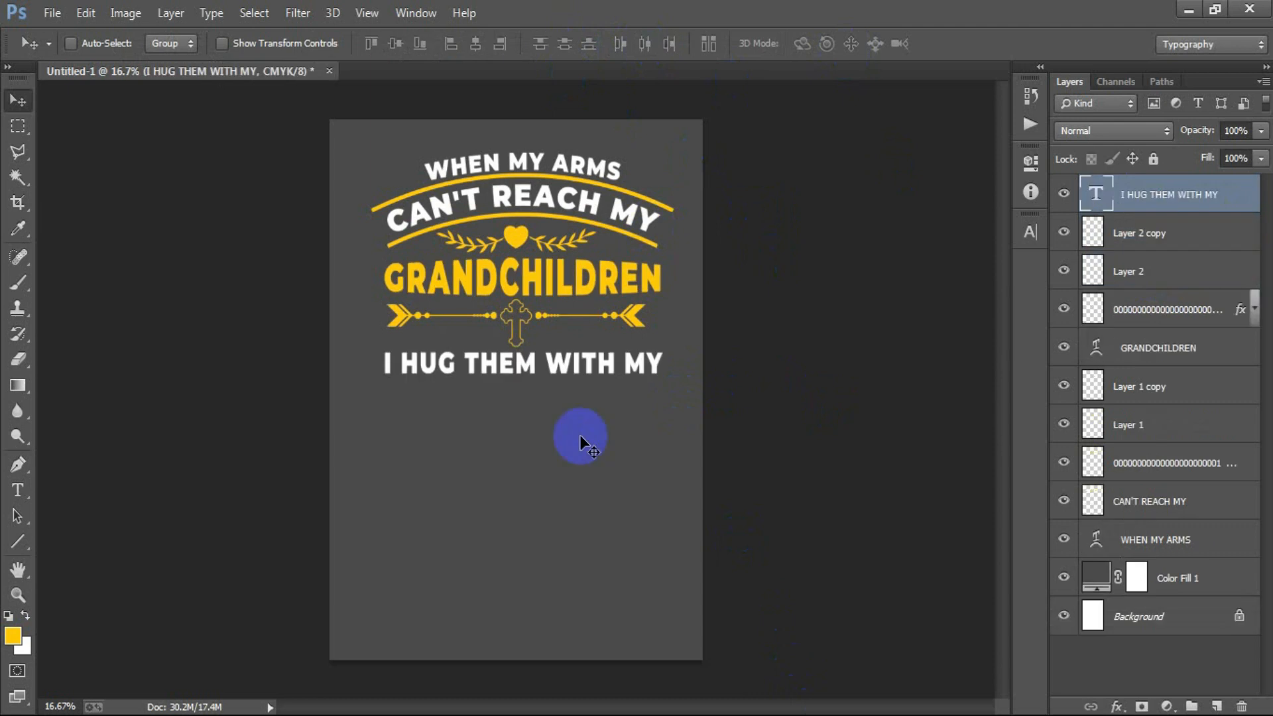
- Duplicate the "I HUG THEM WITH MY" text directly below itself and change the copy's text to "PRAYERS"
key(ctrl+j)
key(shift+Down)
key(shift+Down)
key(shift+Down)
key(shift+Down)
key(shift+Down)
key(shift+Down)
key(shift+Down)
key(shift+Down)
key(shift+Down)
key(shift+Down)
key(shift+Down)
key(shift+Down)
key(shift+Down)
key(shift+Down)
key(shift+Down)
key(shift+Down)
key(shift+Down)
key(shift+Down)
key(shift+Down)
key(shift+Down)
key(shift+Down)
key(shift+Down)
key(shift+Down)
key(shift+Down)
key(shift+Down)
key(shift+Down)
key(shift+Down)
key(shift+Down)
key(shift+Down)
key(shift+Down)
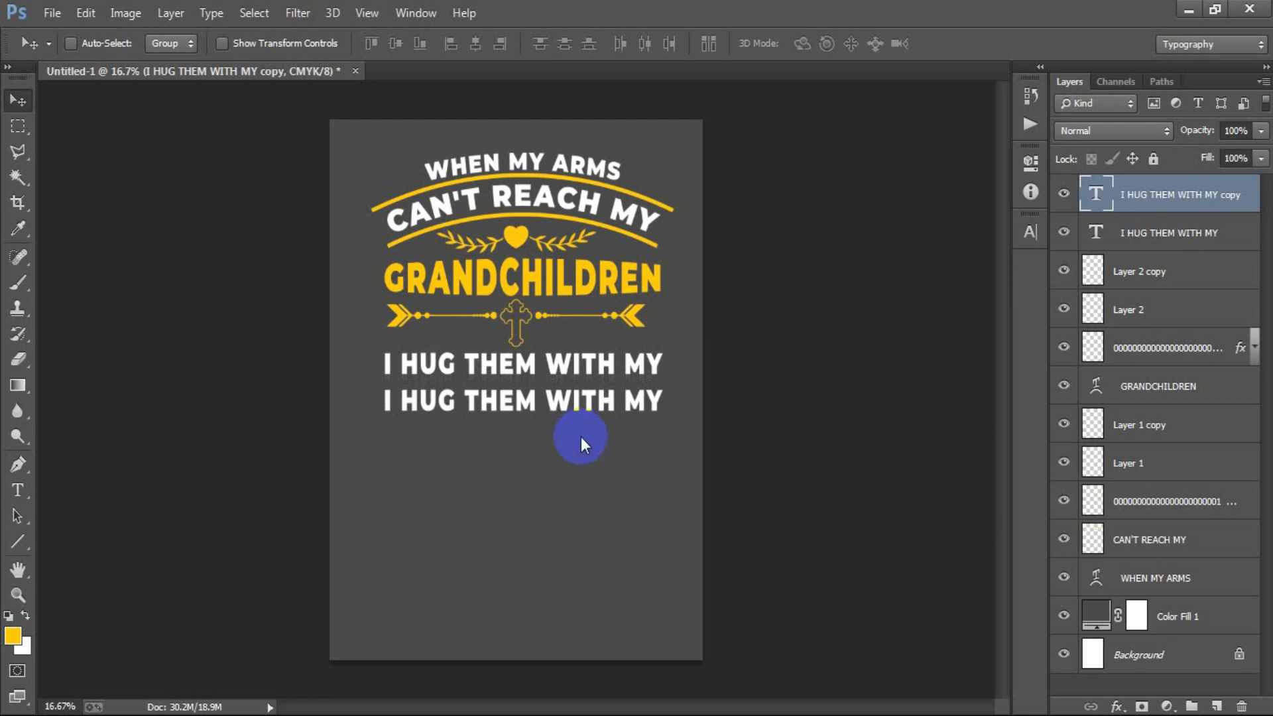
double_click(1104, 200)
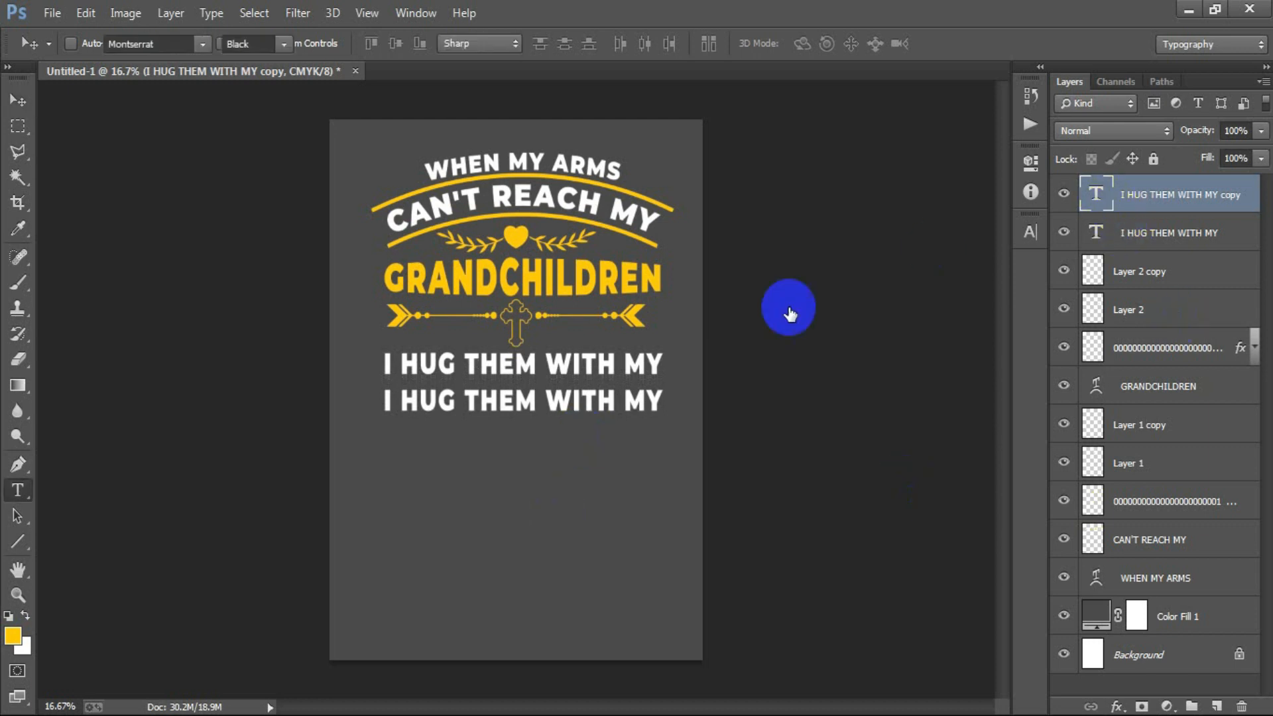
text(PRAYERS)
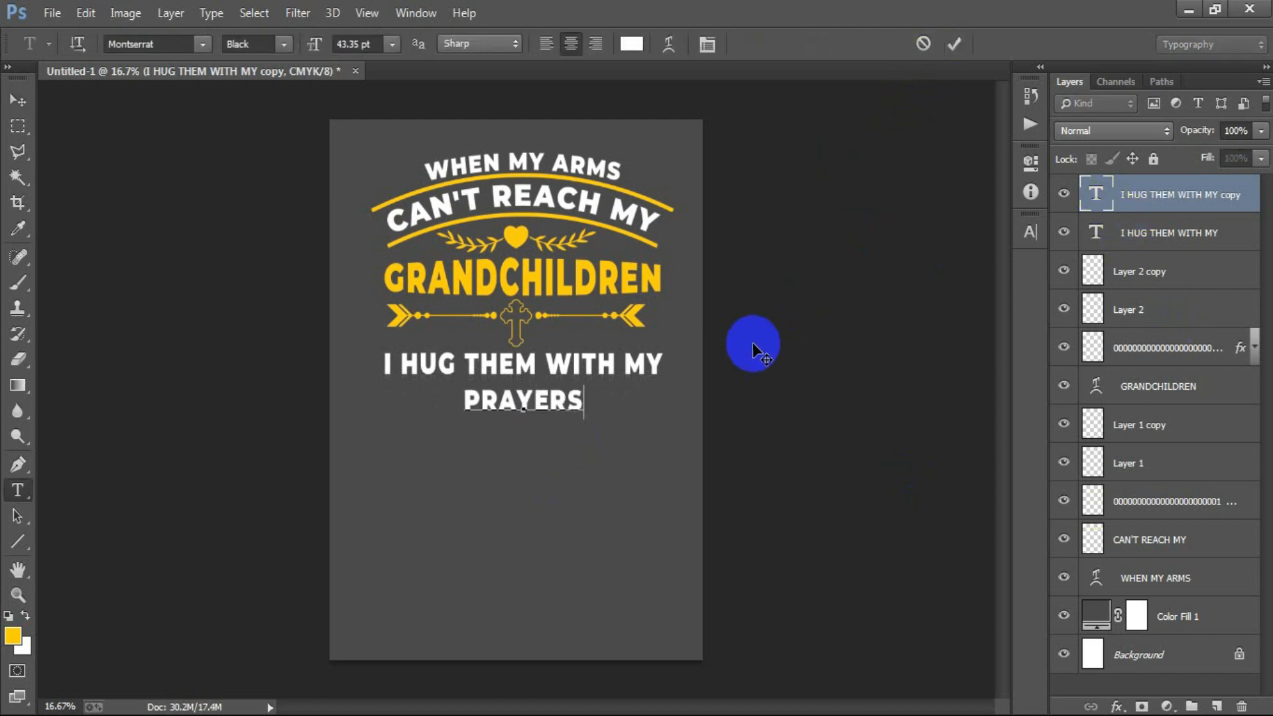
click(954, 44)
- Enlarge PRAYERS to the width of the line above and move it down to sit just beneath that line
key(ctrl+t)
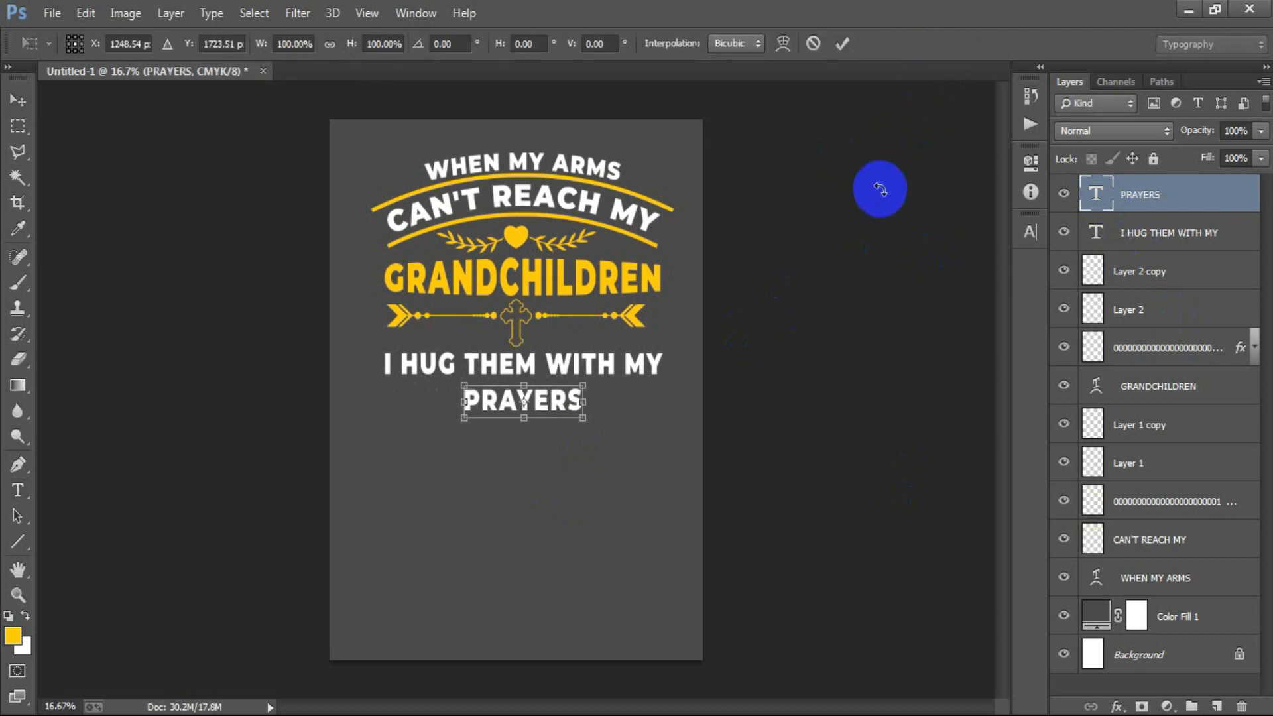
drag(582, 420, 665, 440)
click(842, 44)
key(shift+Down)
key(shift+Down)
key(shift+Down)
key(shift+Down)
key(shift+Down)
key(shift+Down)
key(shift+Down)
key(shift+Down)
key(shift+Down)
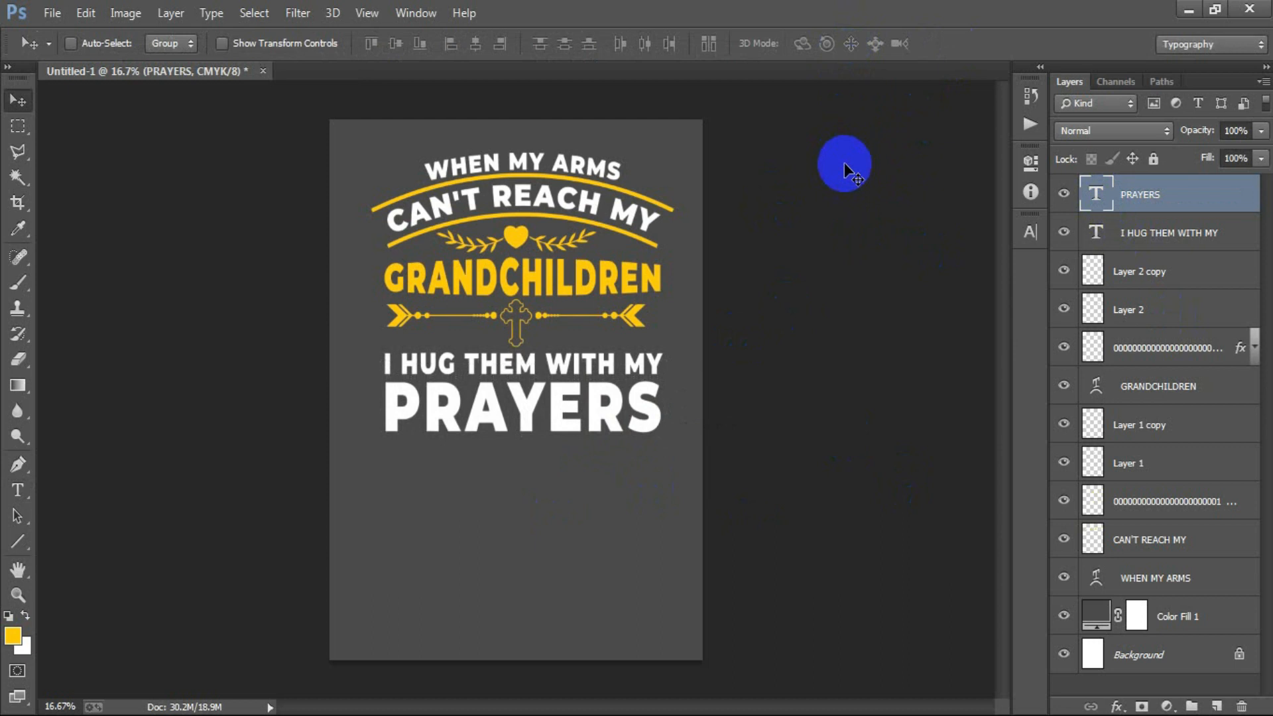
- Set the PRAYERS text color to the yellow foreground color #ffcf00
click(1037, 225)
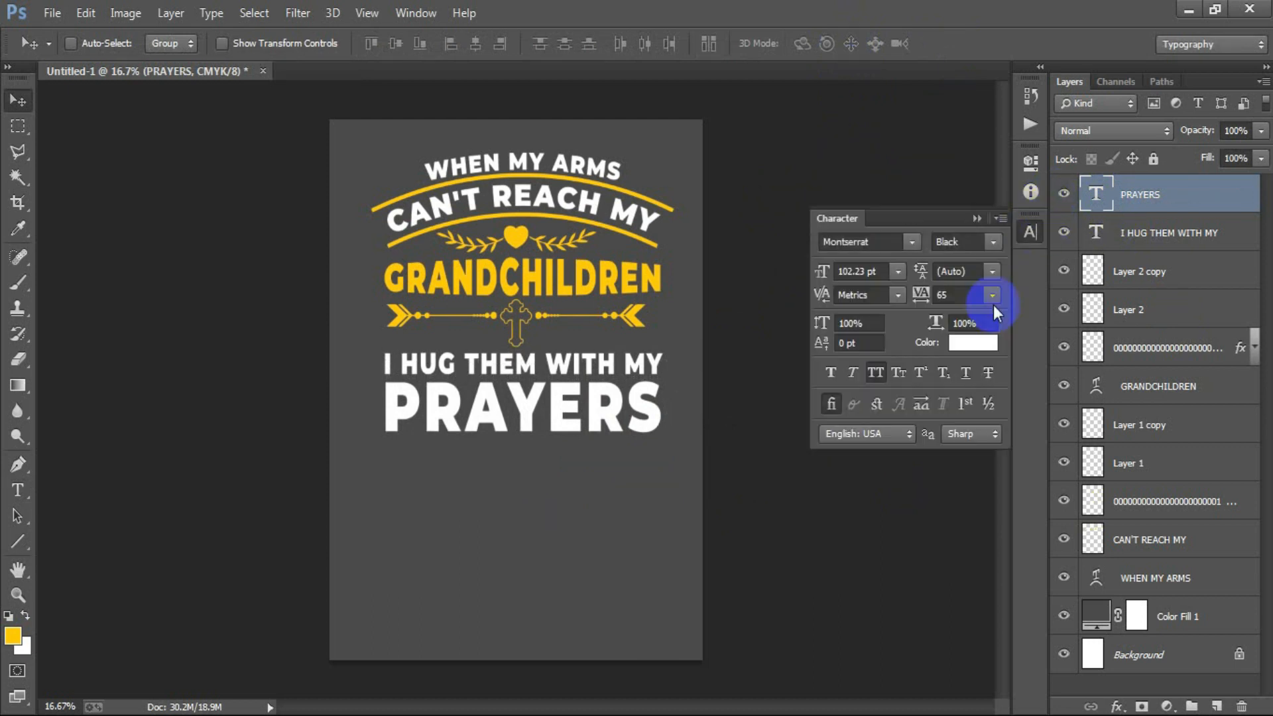
click(993, 305)
click(15, 633)
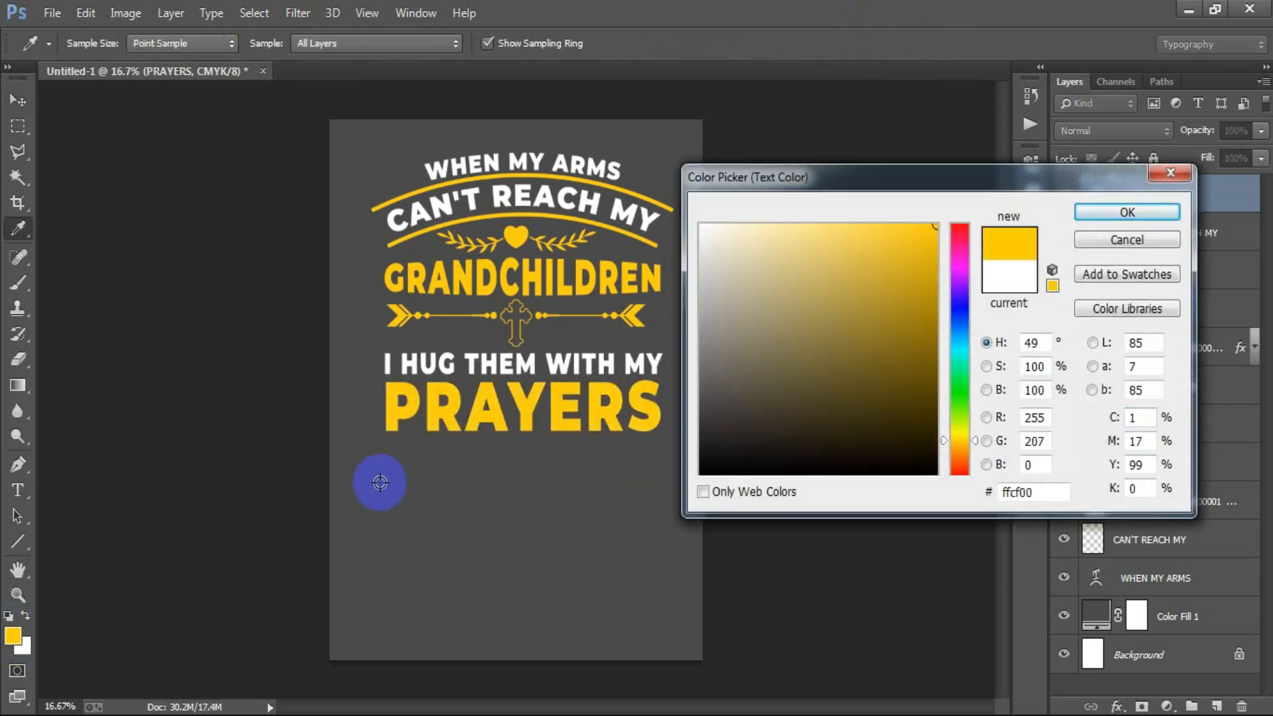
click(1106, 213)
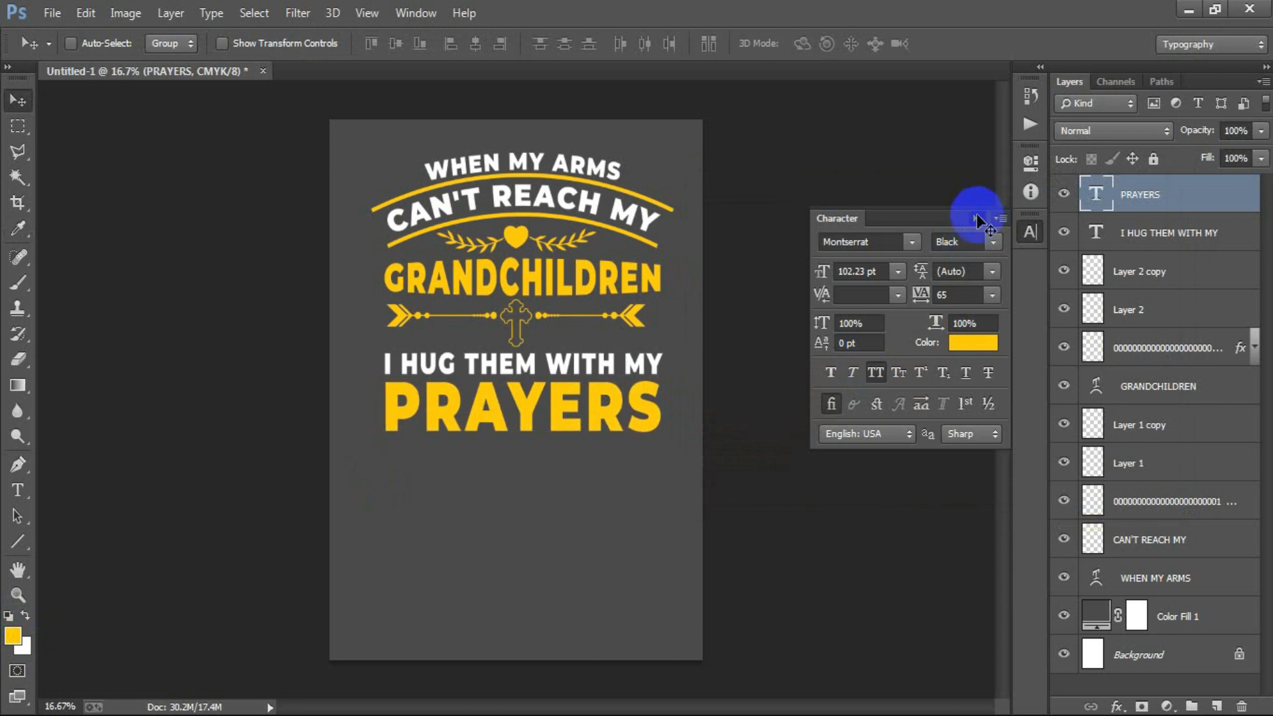
click(977, 219)
- Duplicate the PRAYERS layer, color the copy white and nudge it up so the yellow text forms a shadow edge
key(ctrl+j)
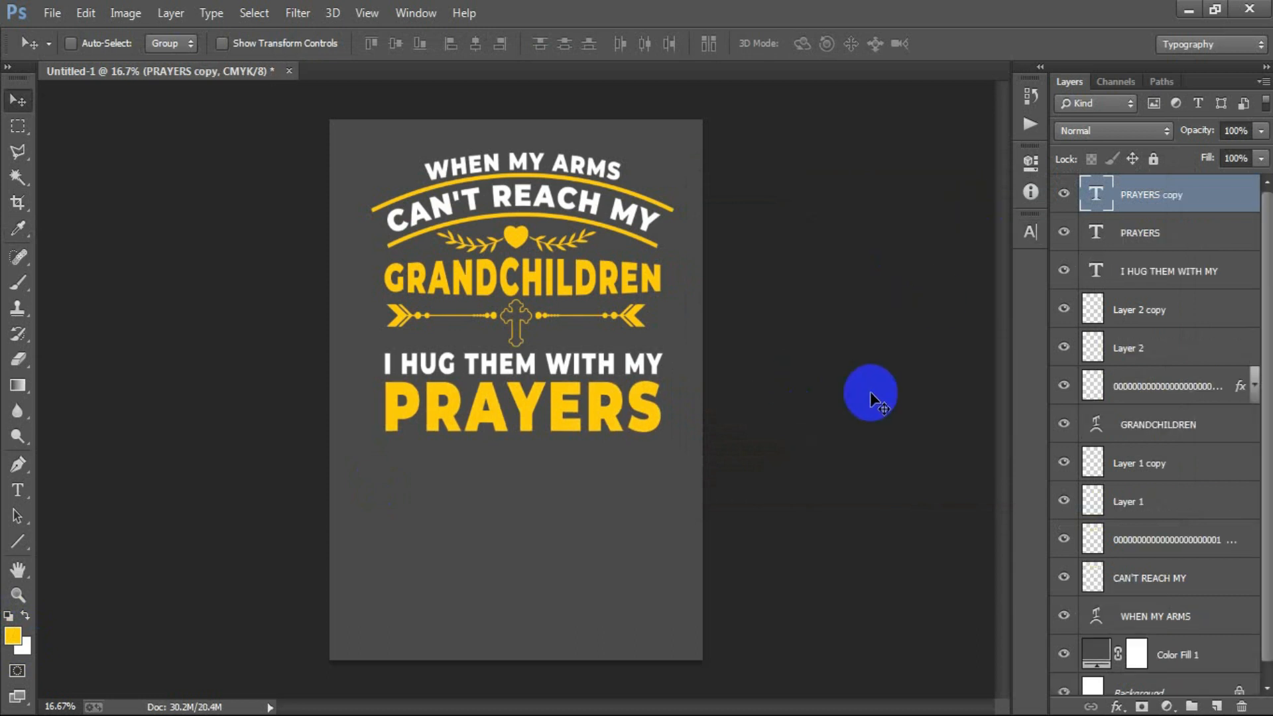
click(1029, 232)
click(980, 354)
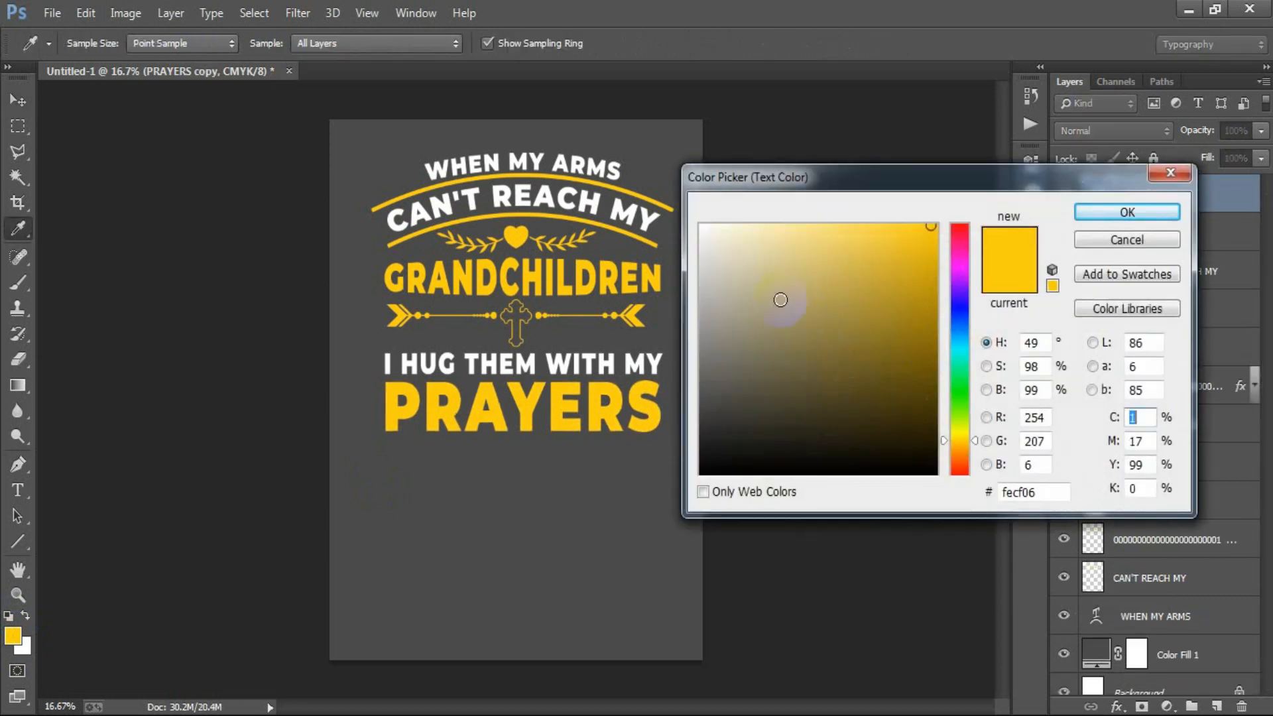
drag(746, 190, 710, 148)
click(1110, 212)
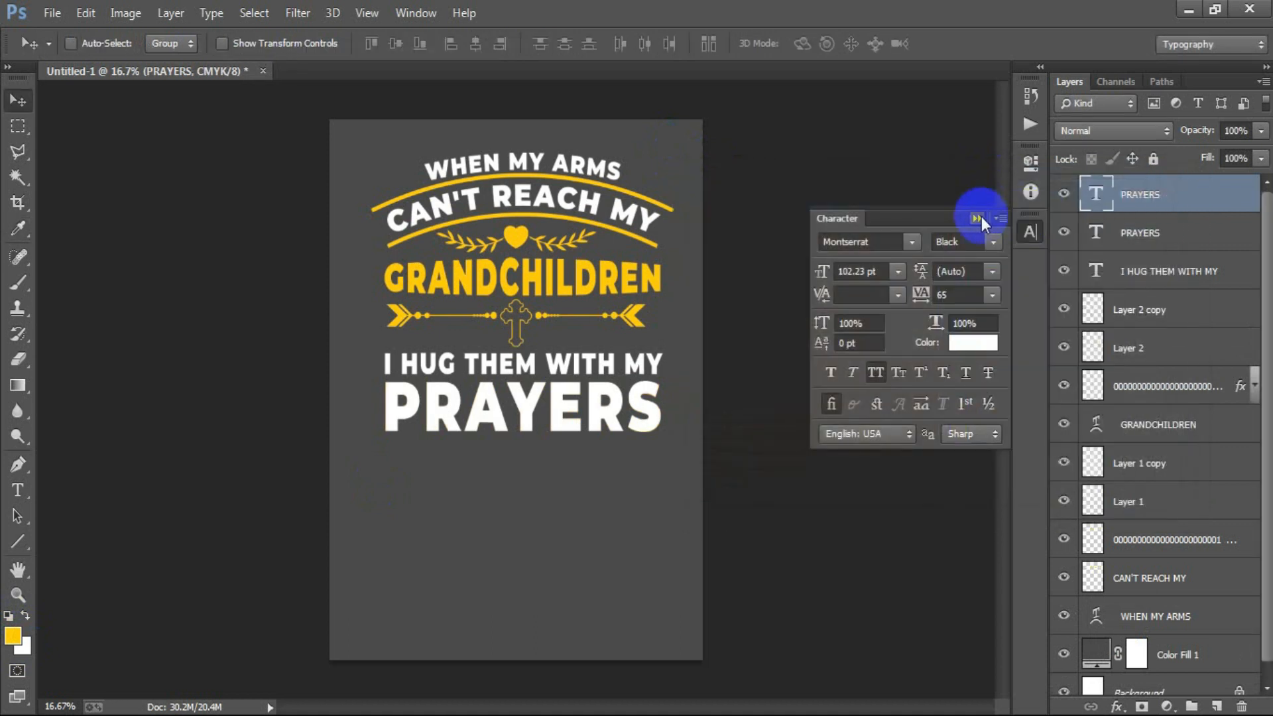
click(977, 219)
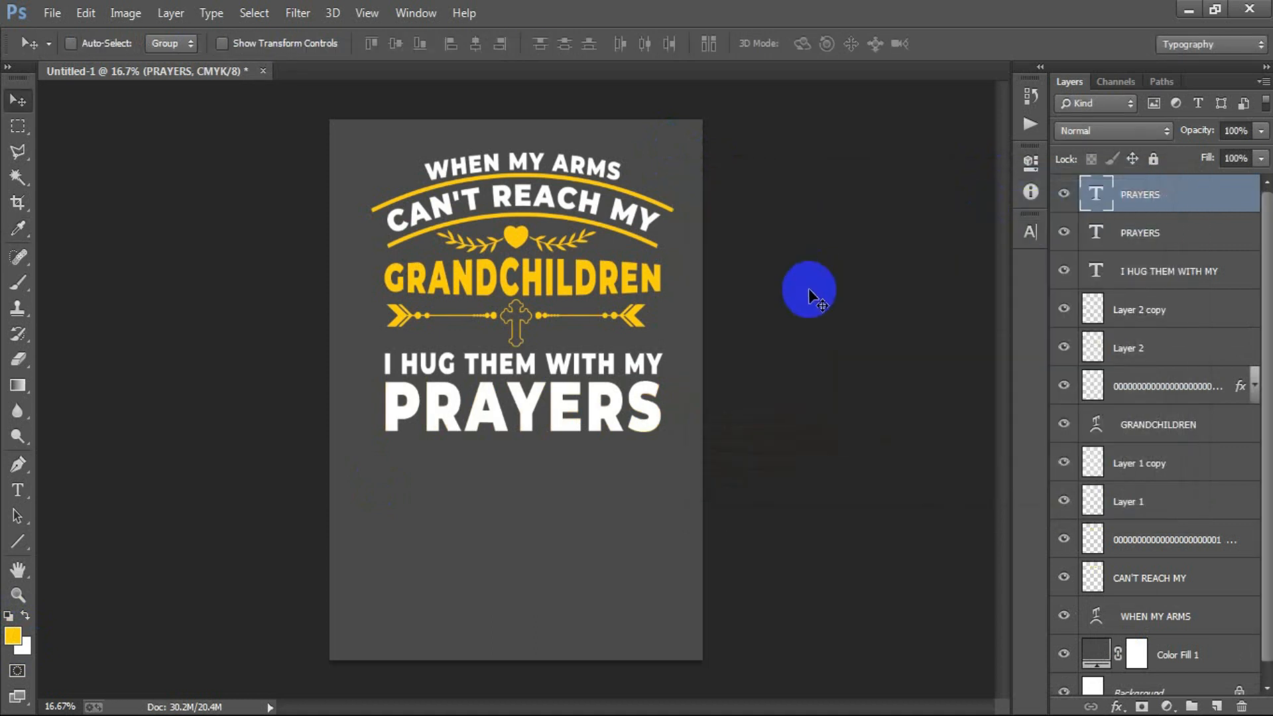
key(Up)
key(Up)
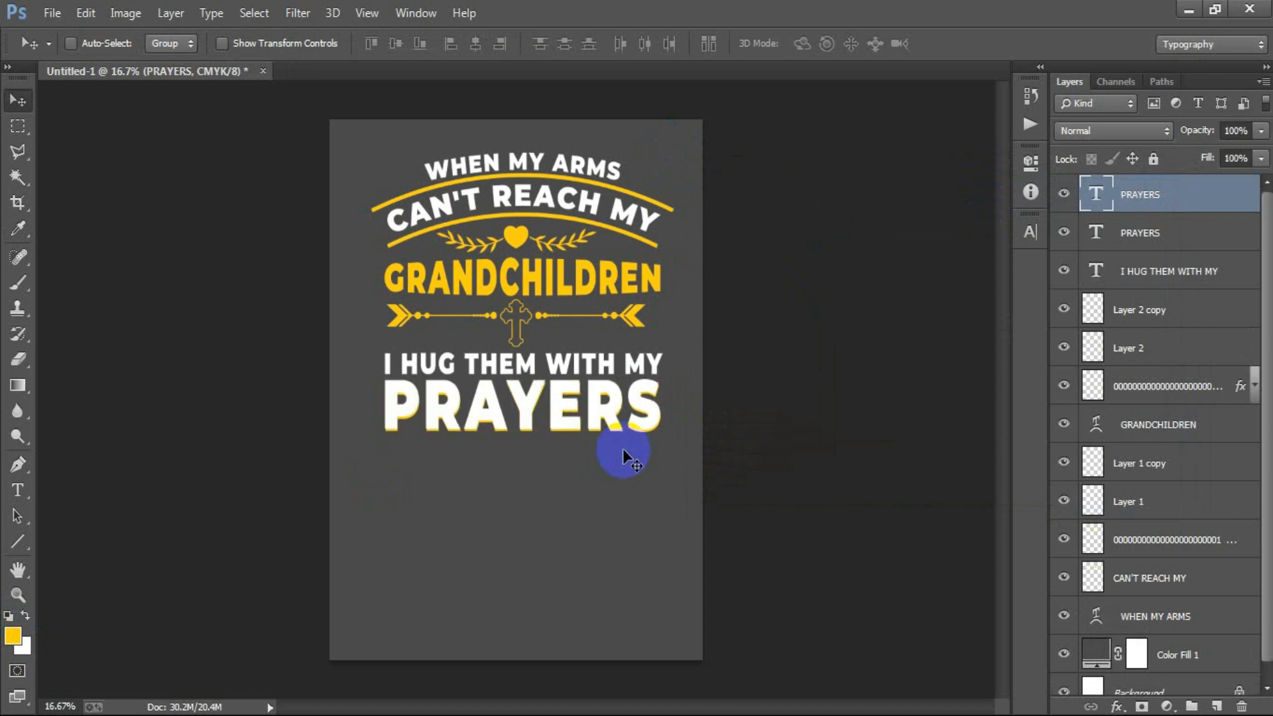
- Group all text and ornament layers from the top PRAYERS layer through WHEN MY ARMS
shift+click(1171, 237)
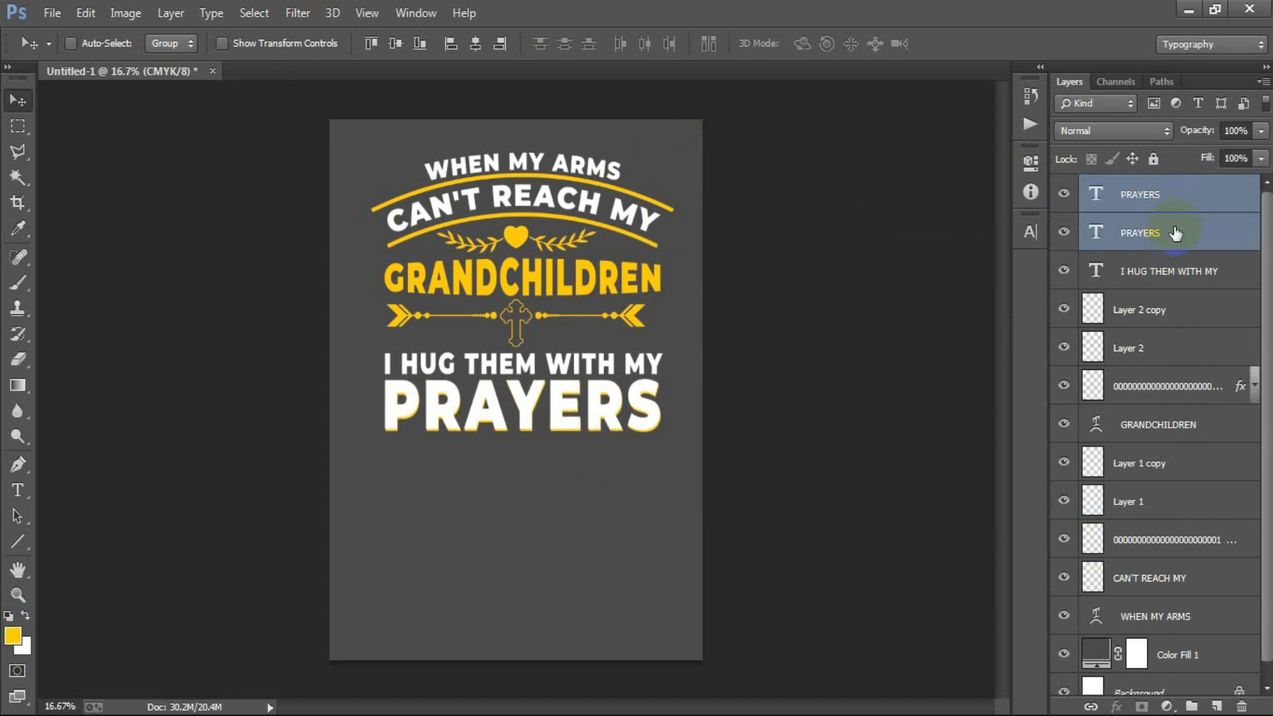
shift+click(1153, 616)
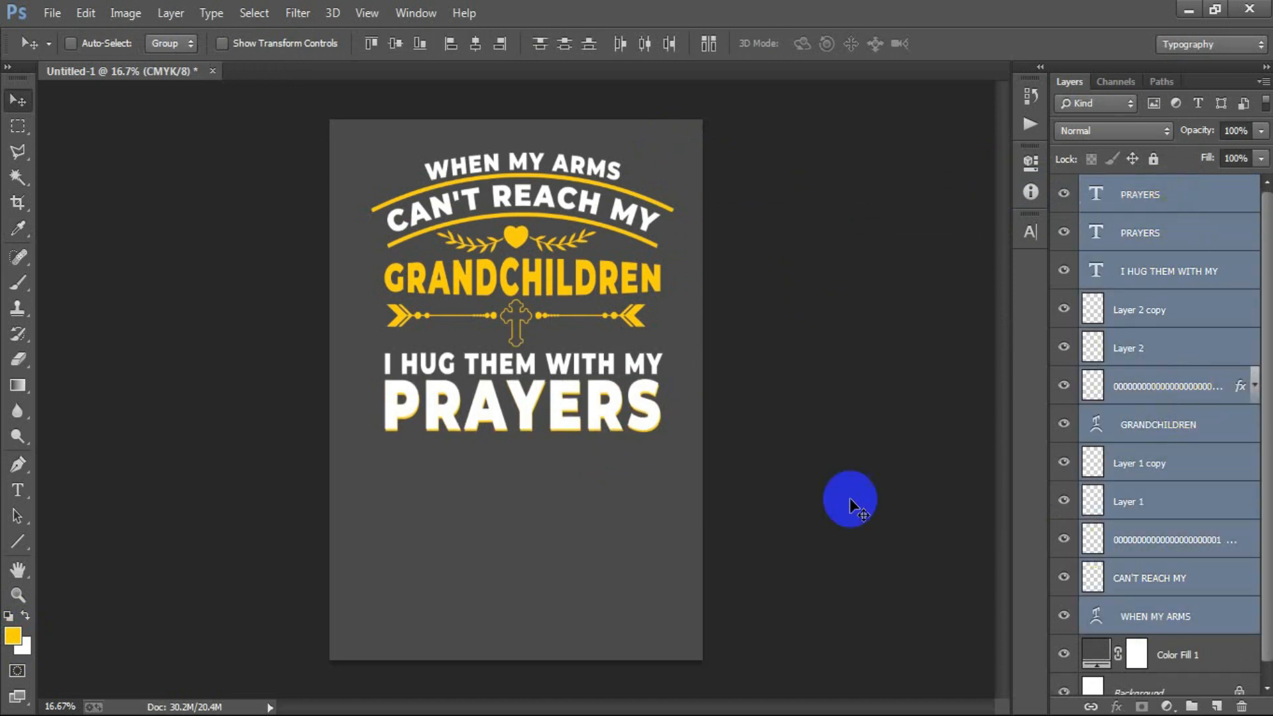
key(ctrl+g)
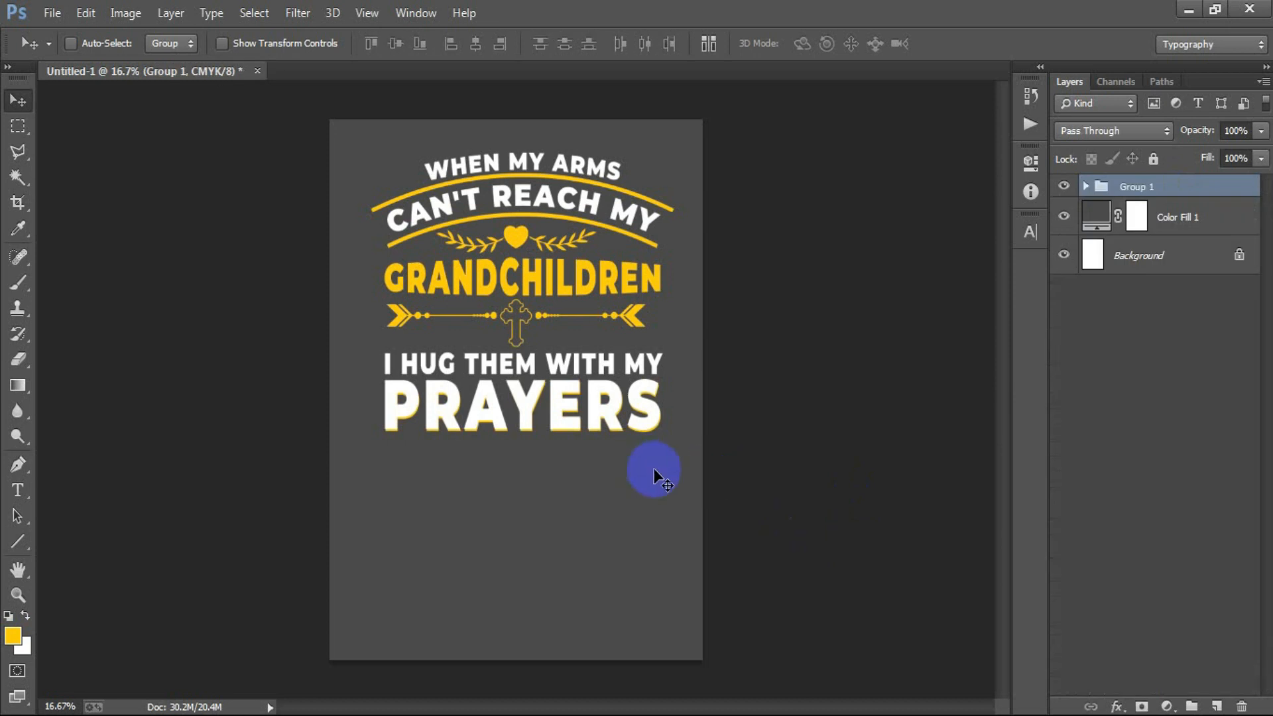
- Scale the group to about 121% width and 128% height and move it down so the artwork spans the poster's width
key(ctrl+t)
drag(673, 432, 694, 454)
drag(523, 452, 528, 475)
drag(563, 398, 555, 449)
drag(690, 523, 698, 530)
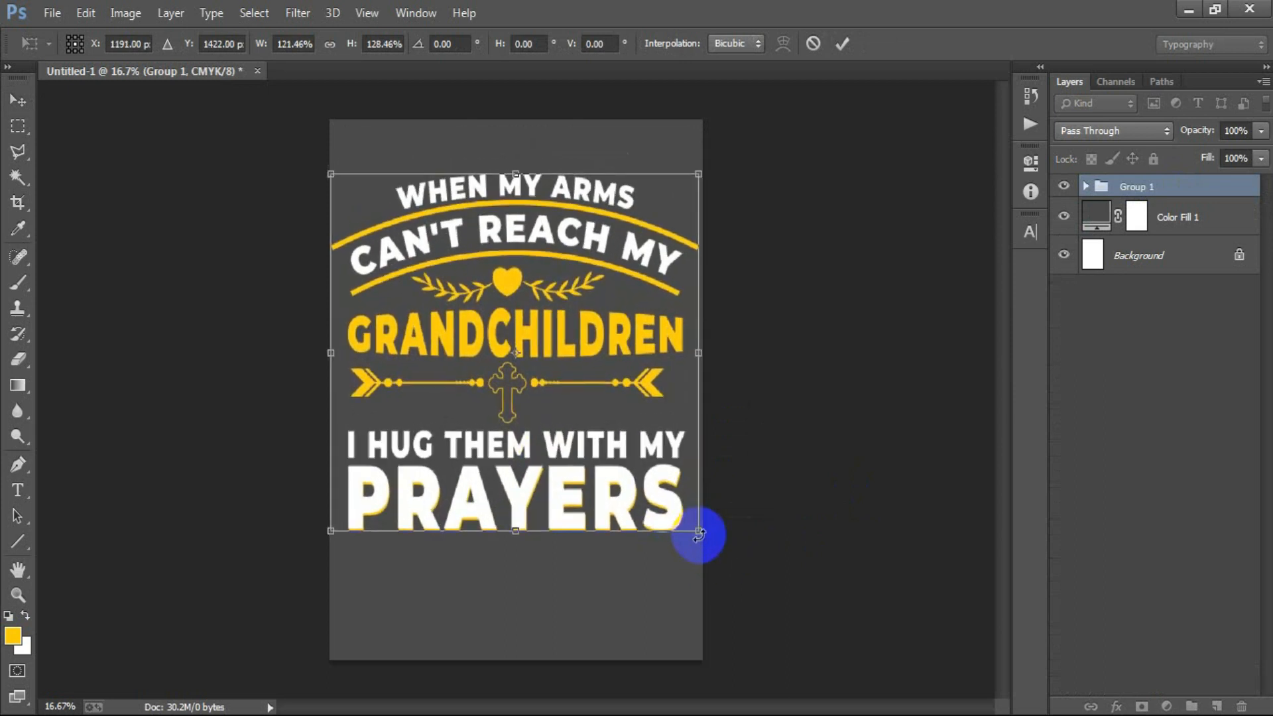
click(844, 45)
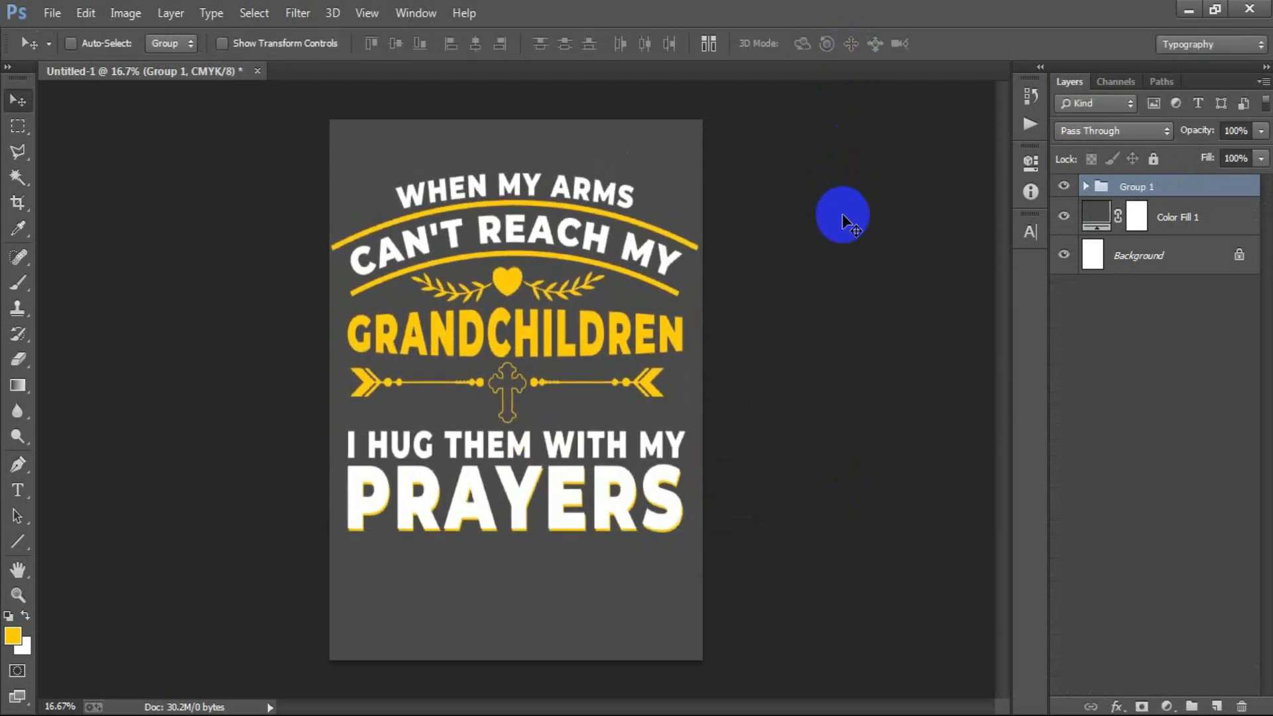
- Center Group 1 horizontally on the Background layer
ctrl+click(1164, 274)
click(477, 45)
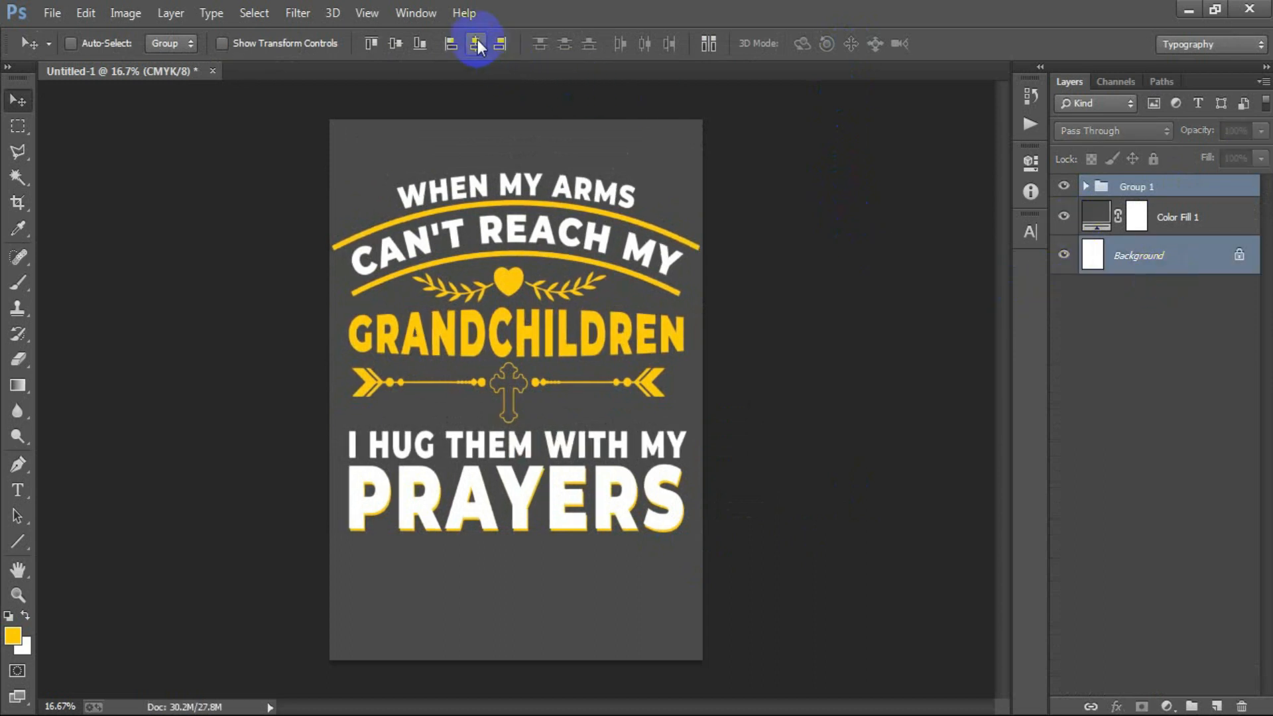
click(1101, 192)
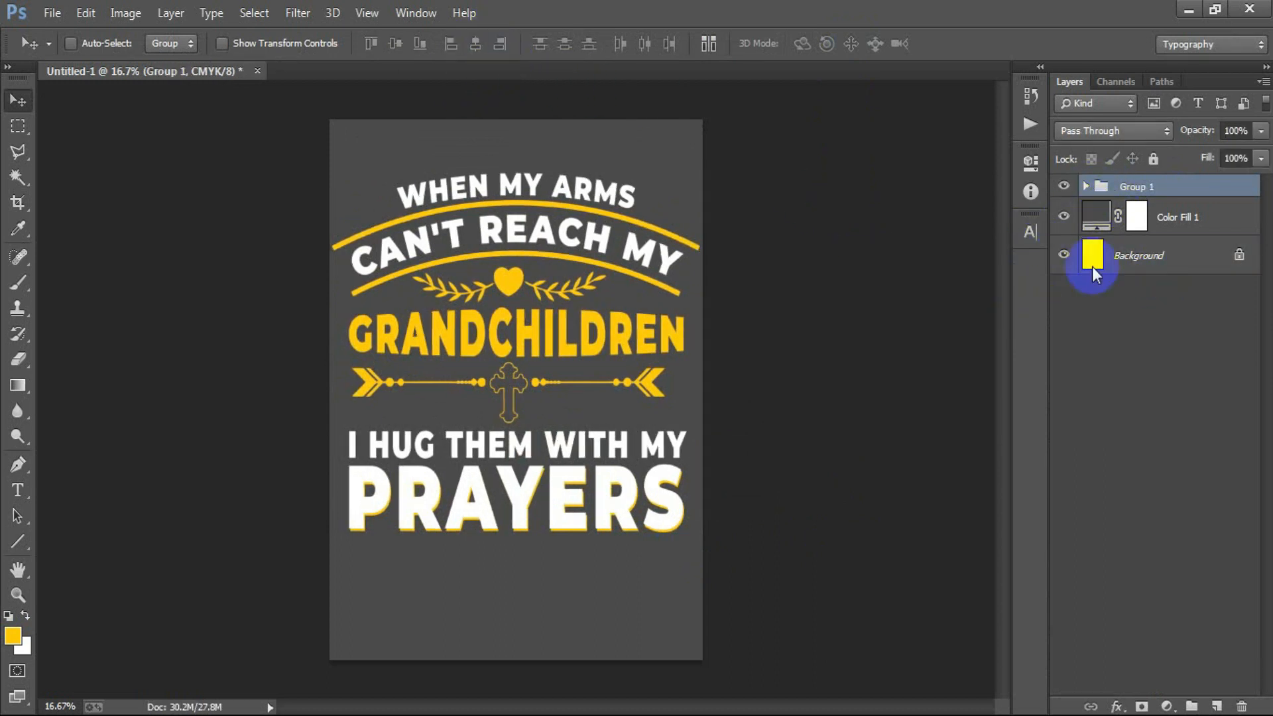
- Set the horizontal Arc warp bend of the WHEN MY ARMS text inside Group 1 to +14%
click(1086, 187)
click(1109, 639)
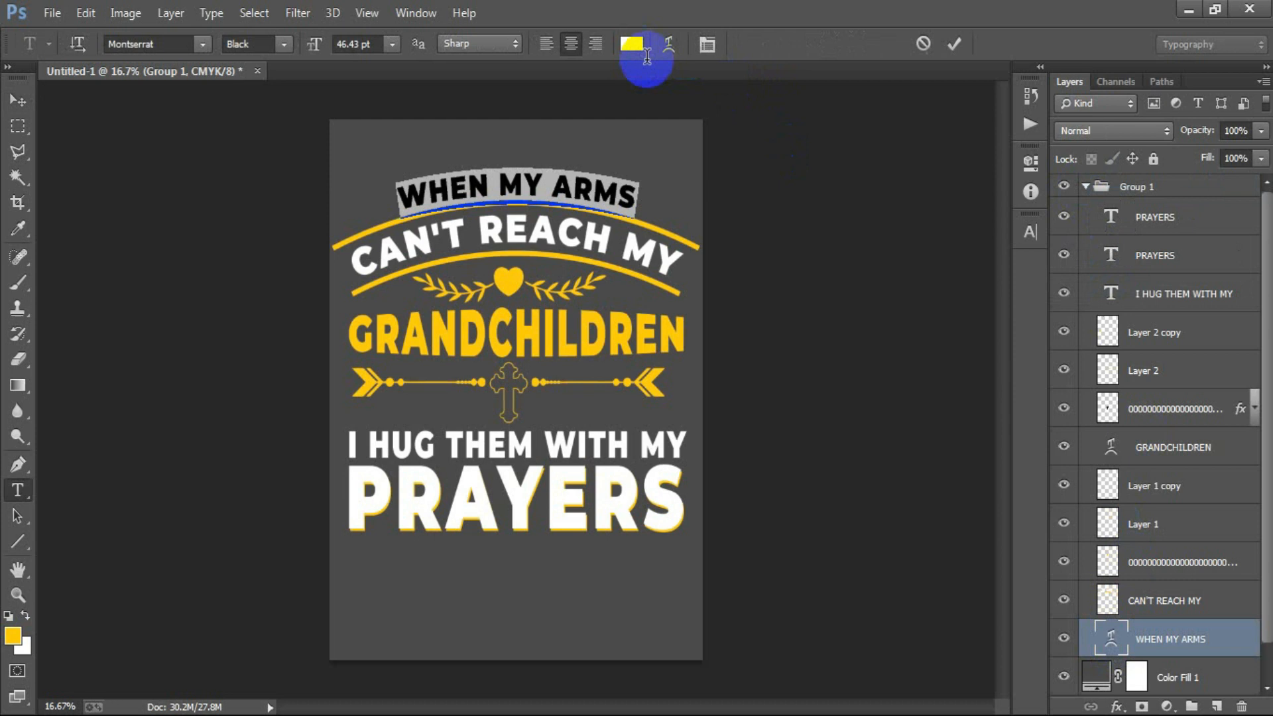
click(670, 44)
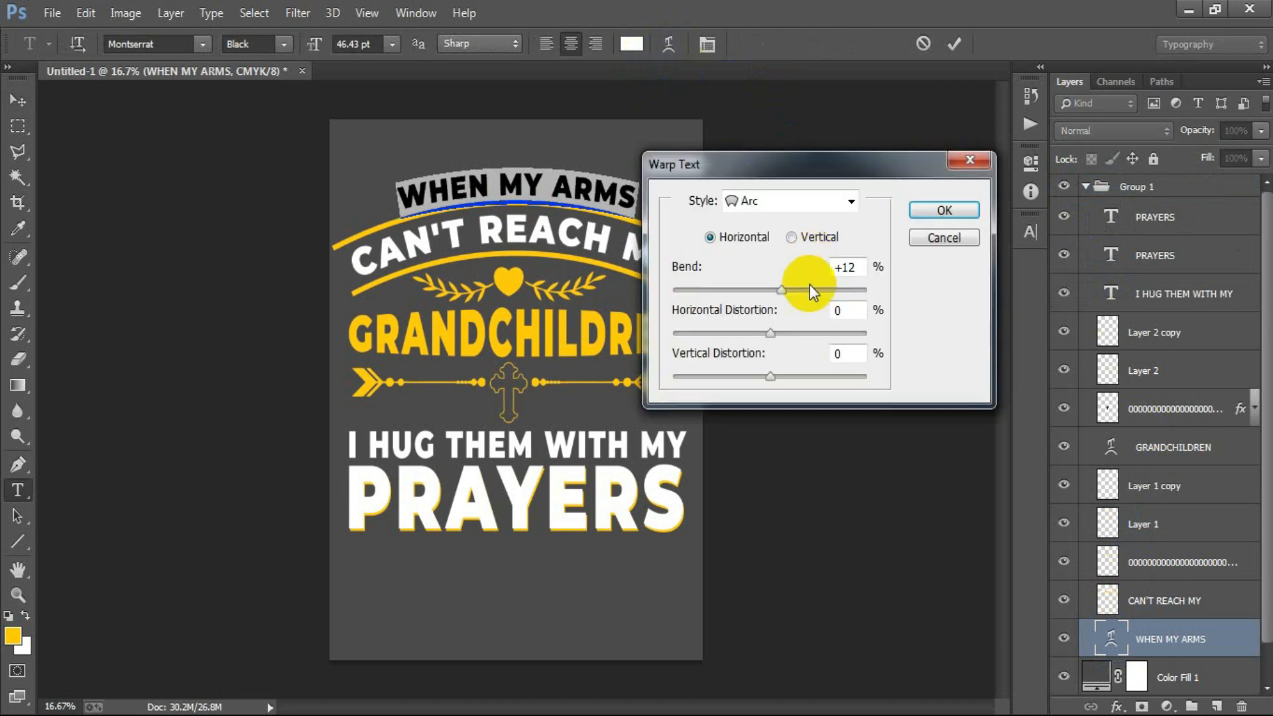
click(782, 289)
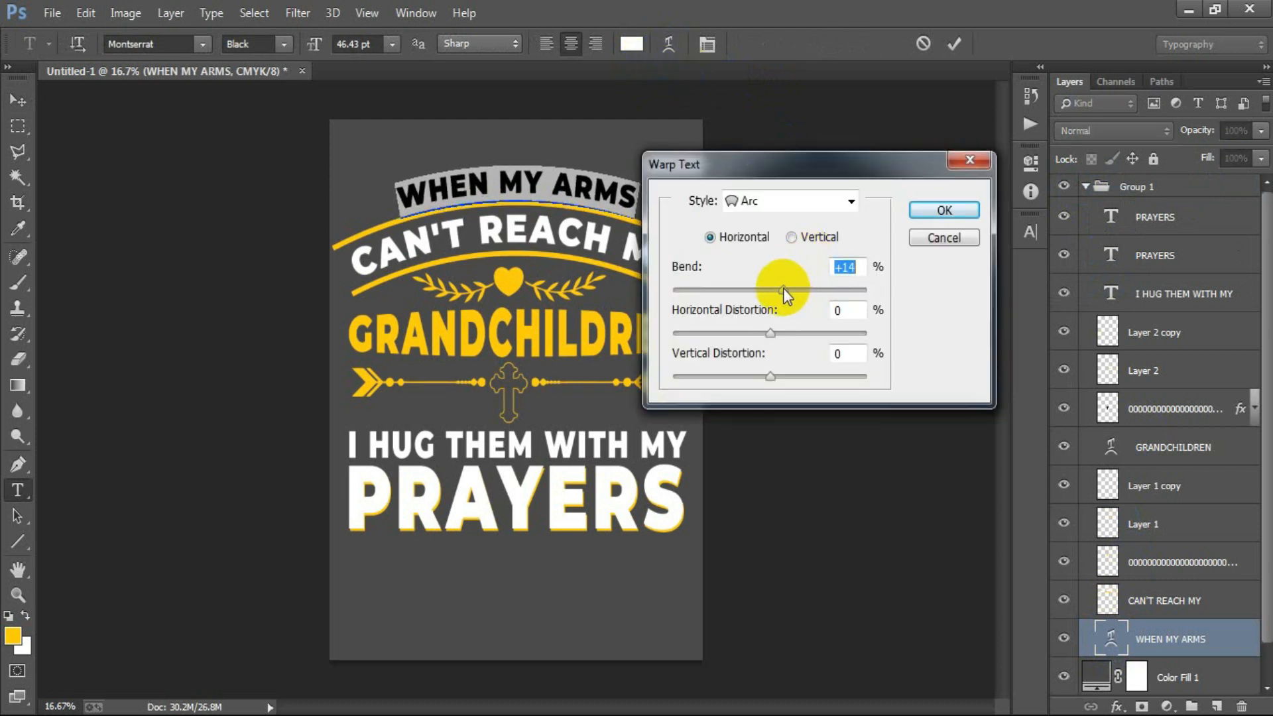
click(943, 210)
click(954, 44)
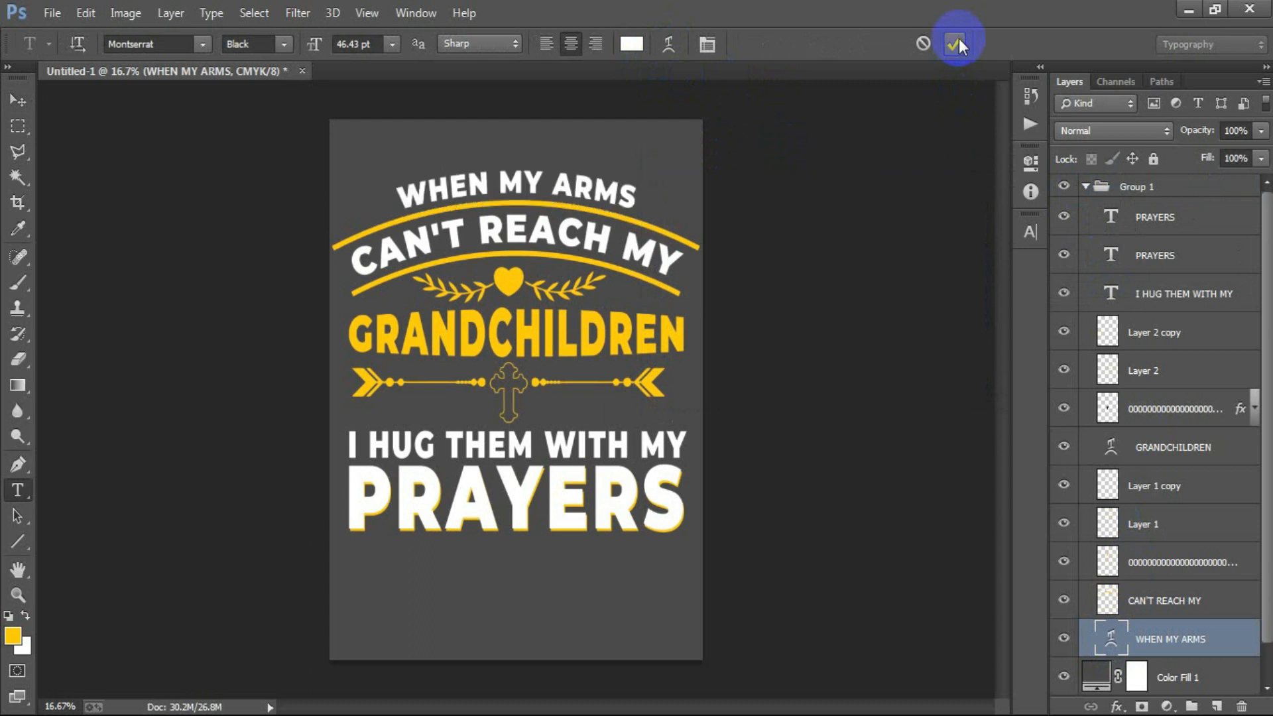
key(v)
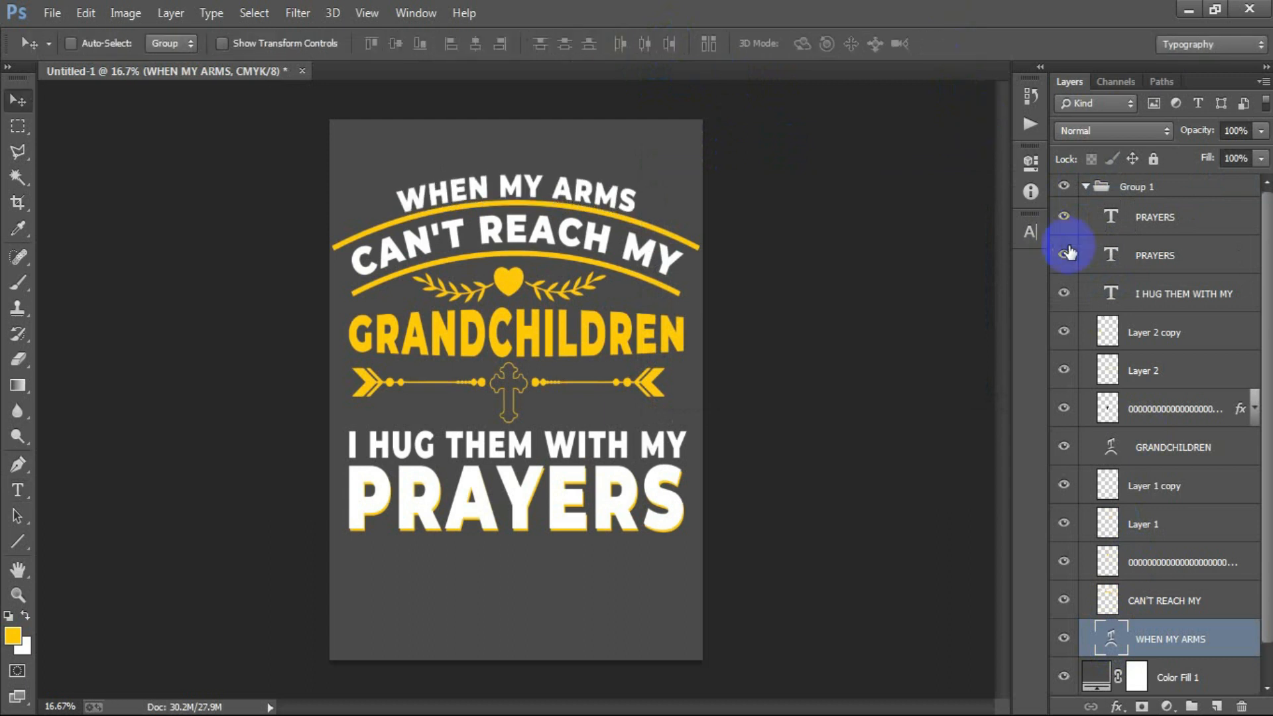
- Collapse Group 1 and change the Color Fill 1 background color to black
click(1085, 187)
double_click(1095, 216)
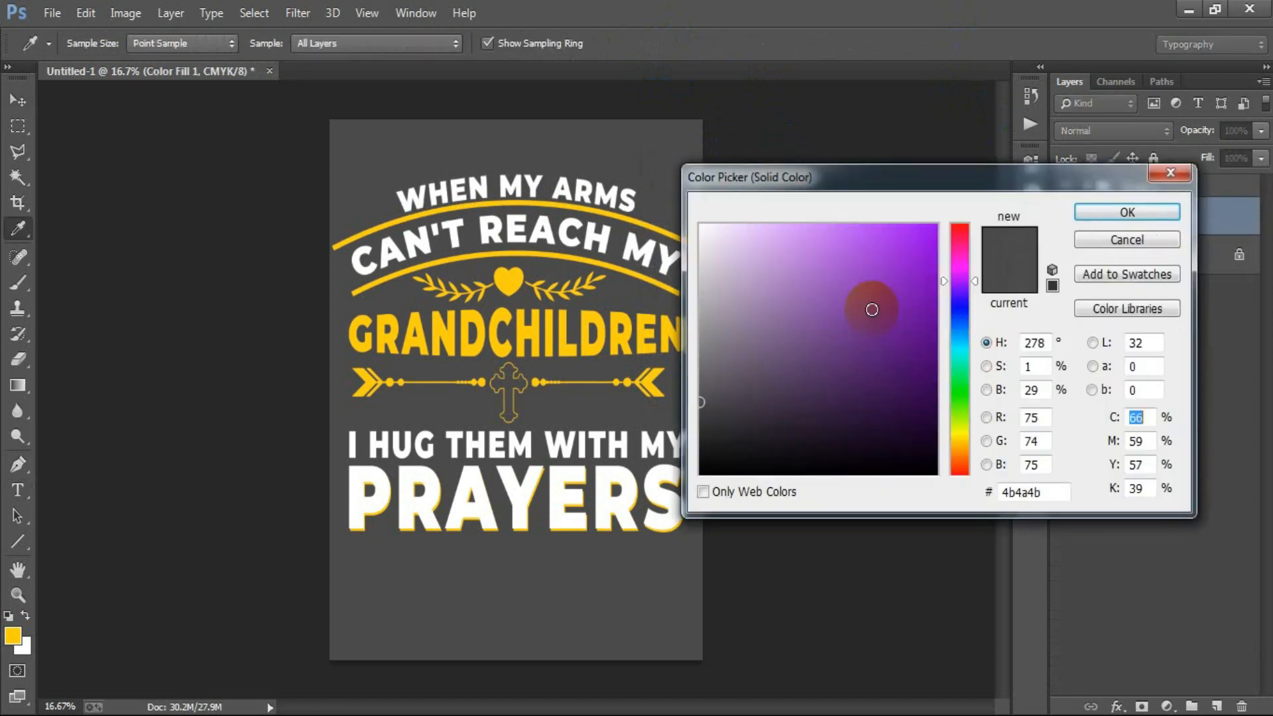
drag(869, 304, 588, 563)
click(1106, 212)
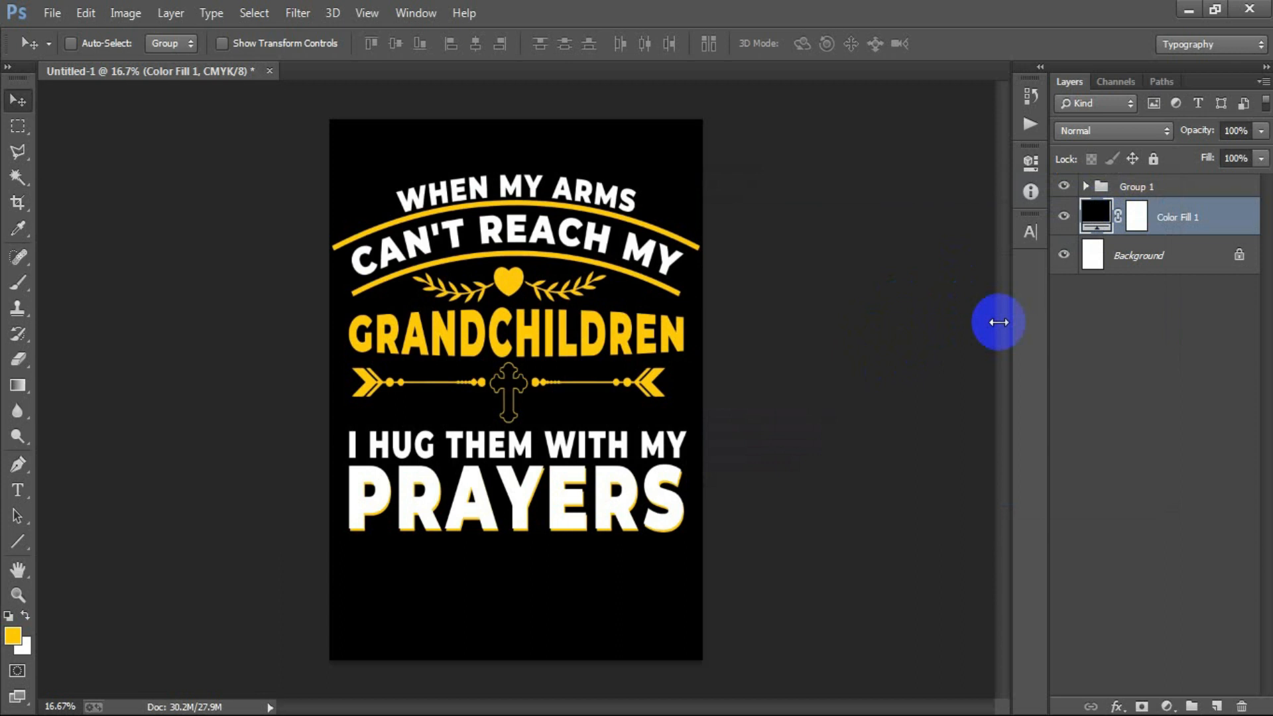
- Hide the Background and Color Fill 1 layers and preview the heart area of the transparent artwork in Save for Web
click(1064, 255)
click(1063, 216)
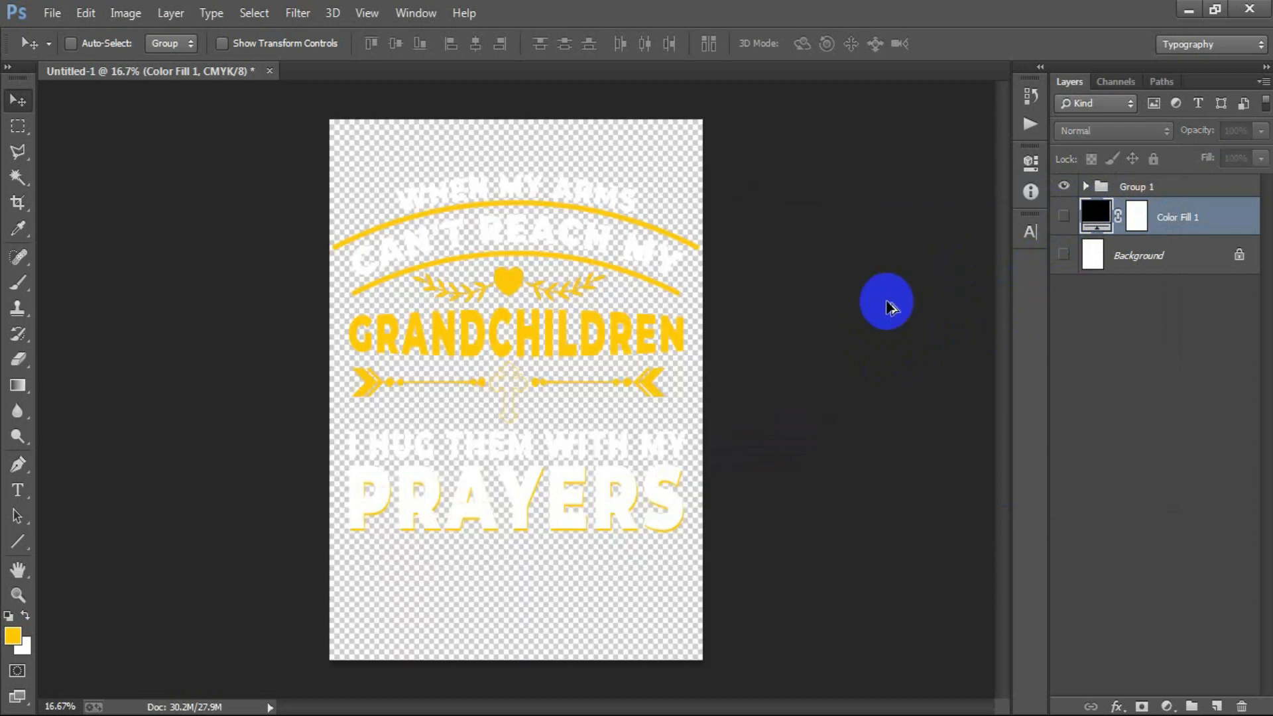
key(ctrl+alt+shift+s)
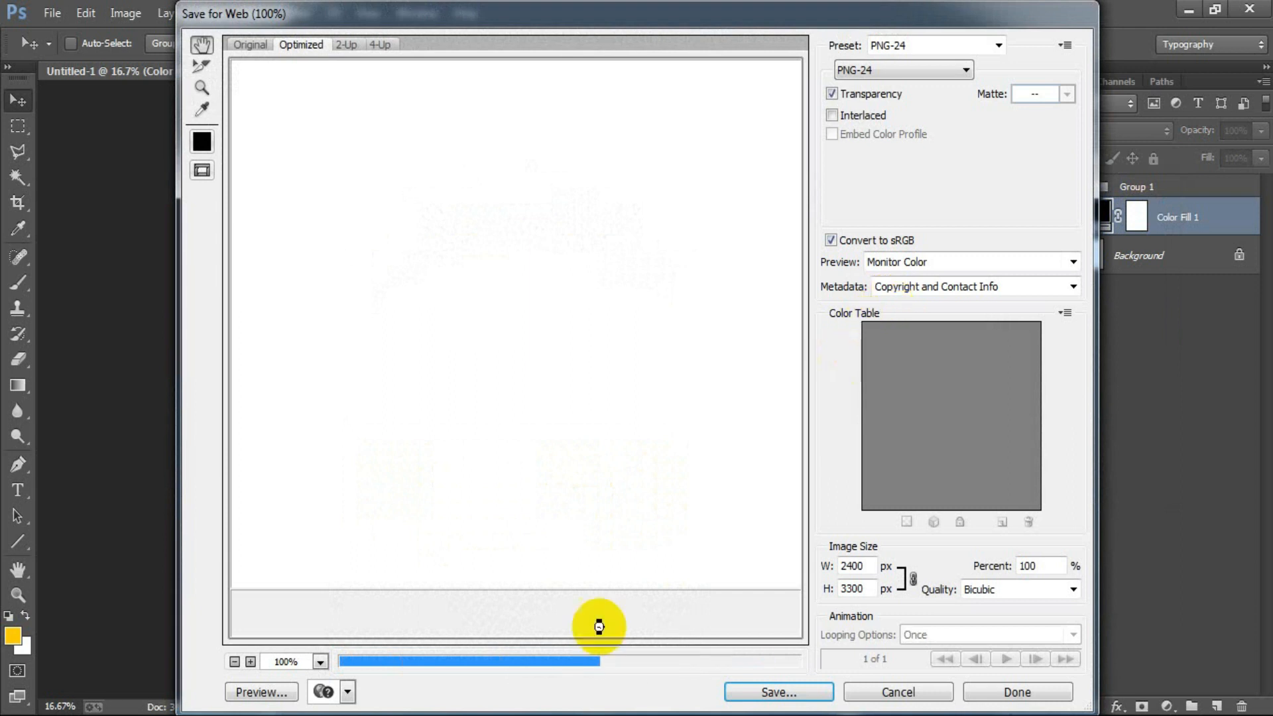
drag(743, 575, 434, 331)
drag(554, 485, 309, 266)
drag(618, 482, 449, 372)
drag(527, 429, 409, 279)
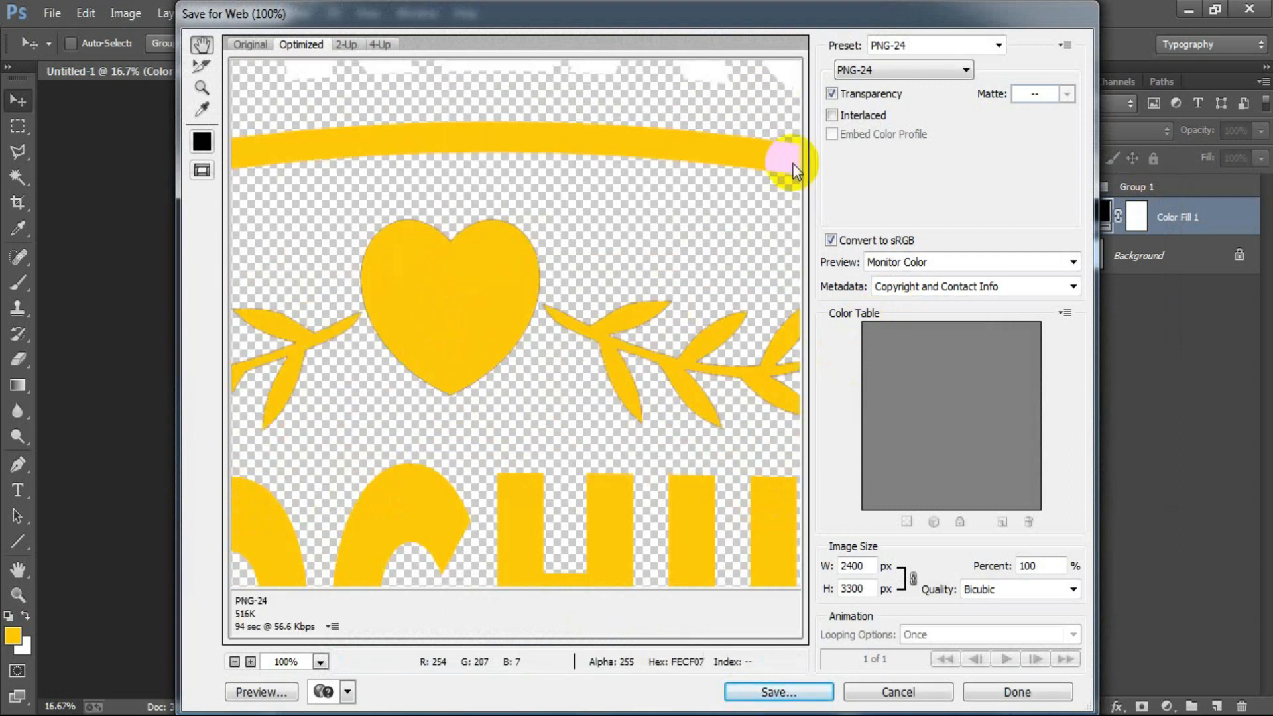
- Export the artwork to the Desktop as a transparent PNG-24 file named 6 at 2400 × 3300 px
click(858, 74)
click(860, 128)
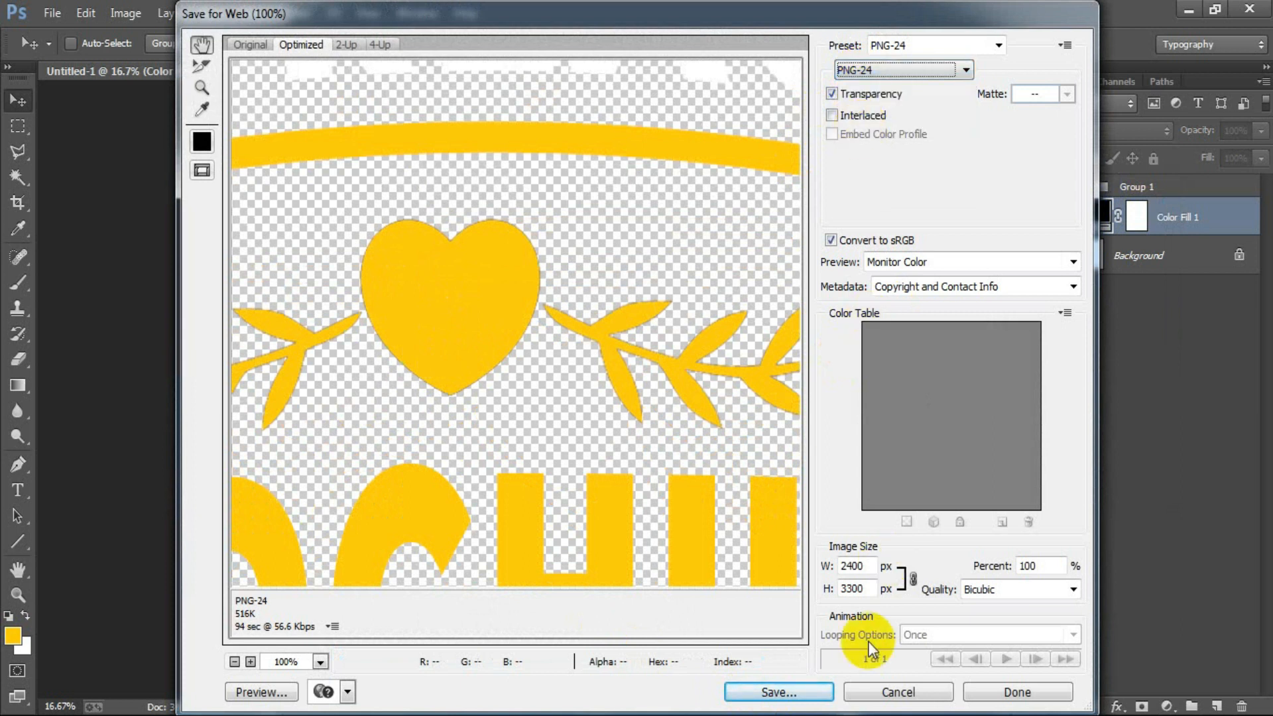
click(784, 693)
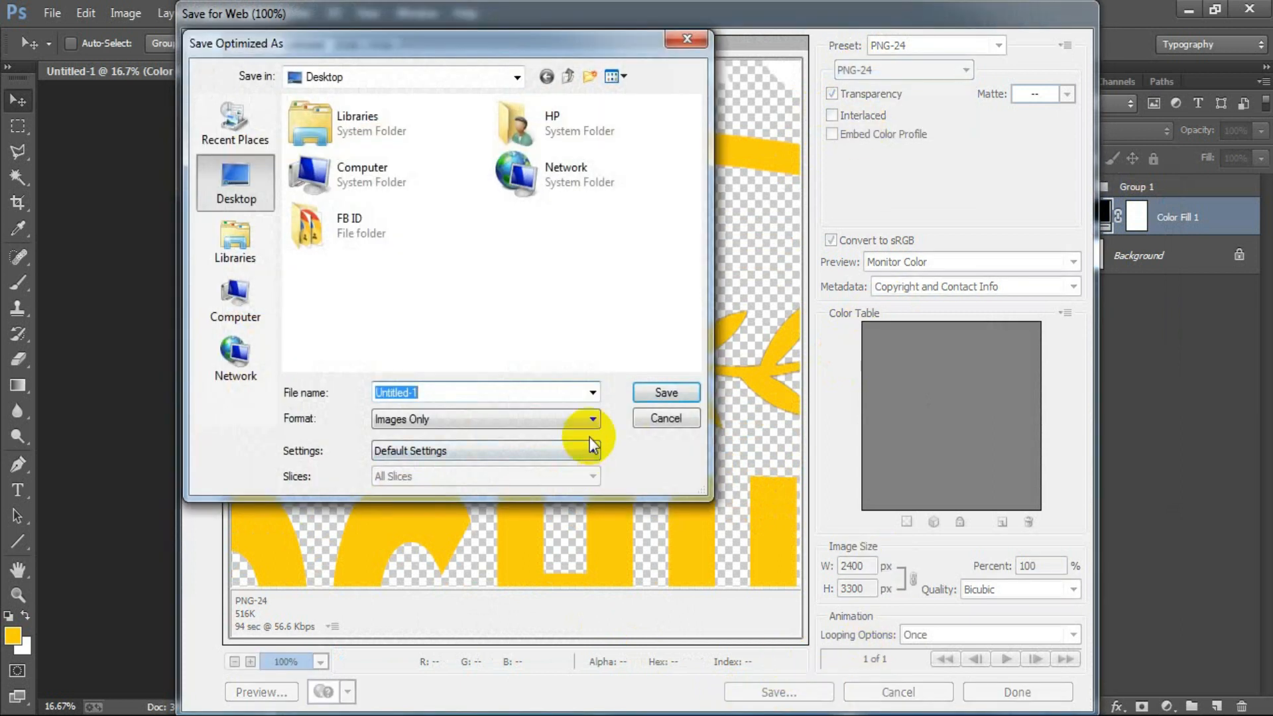
text(6)
key(Return)
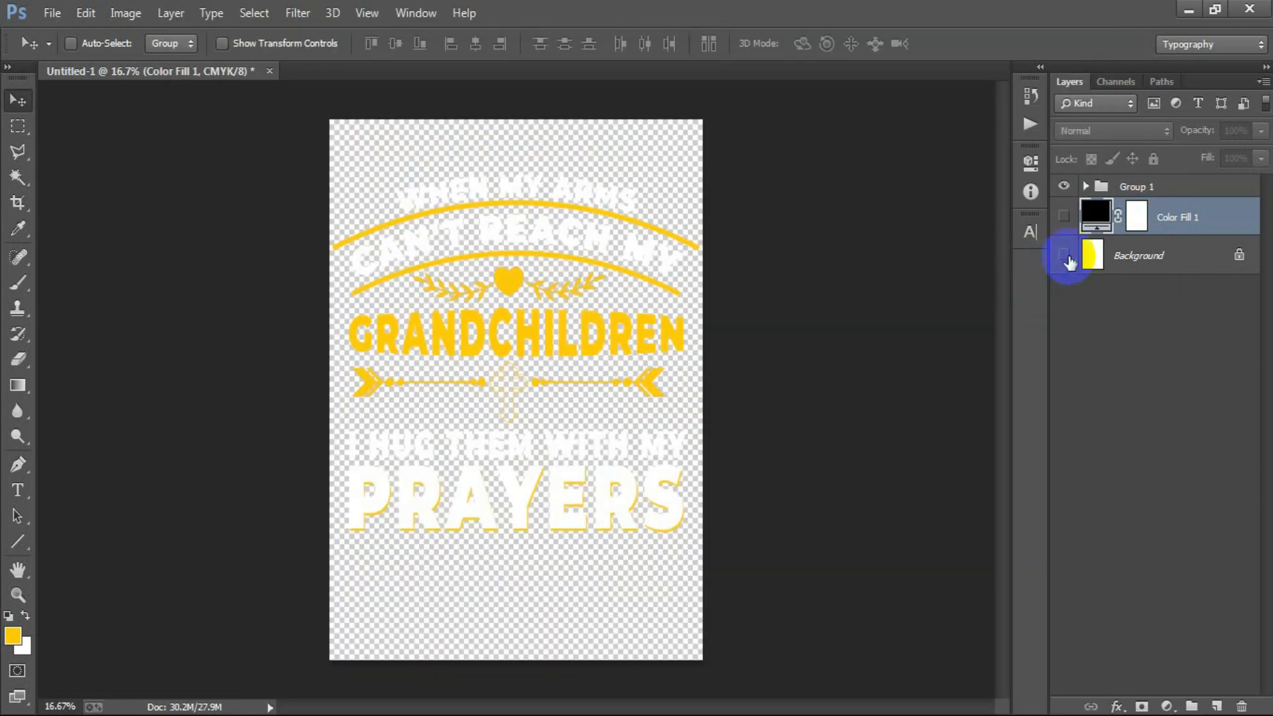
- Make the Background and Color Fill 1 layers visible again behind the artwork
click(1064, 255)
click(1064, 216)
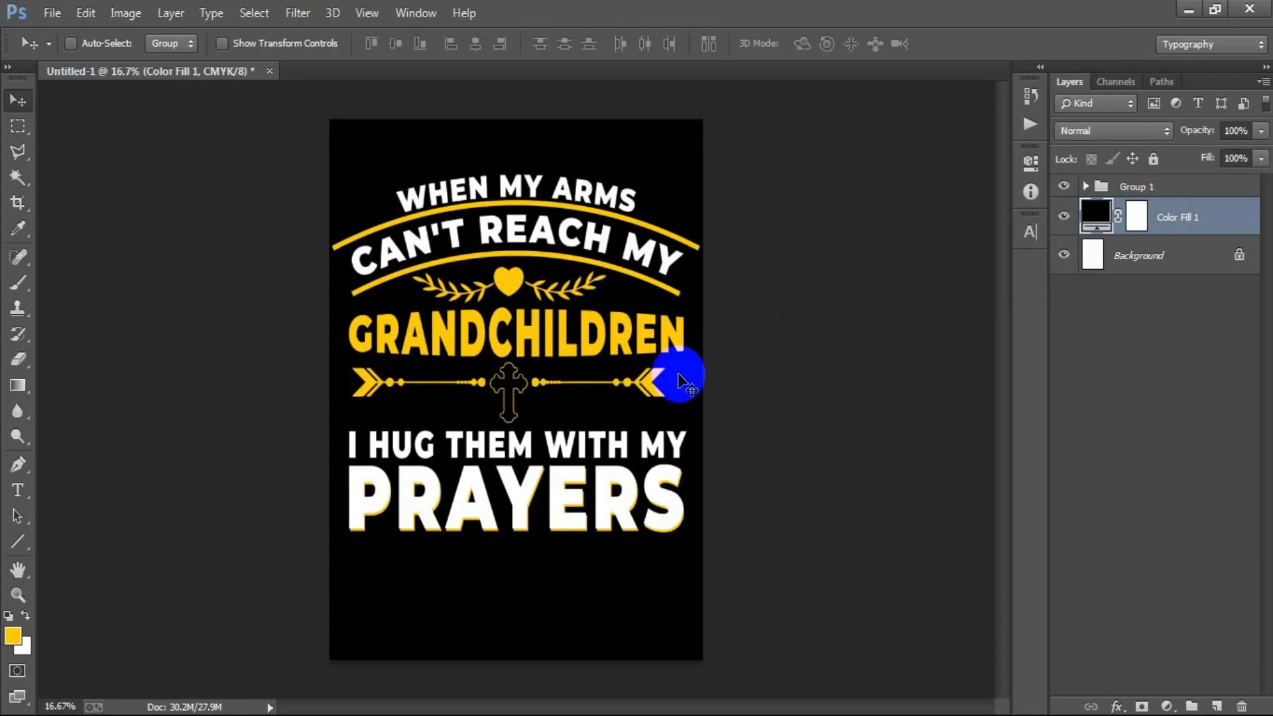